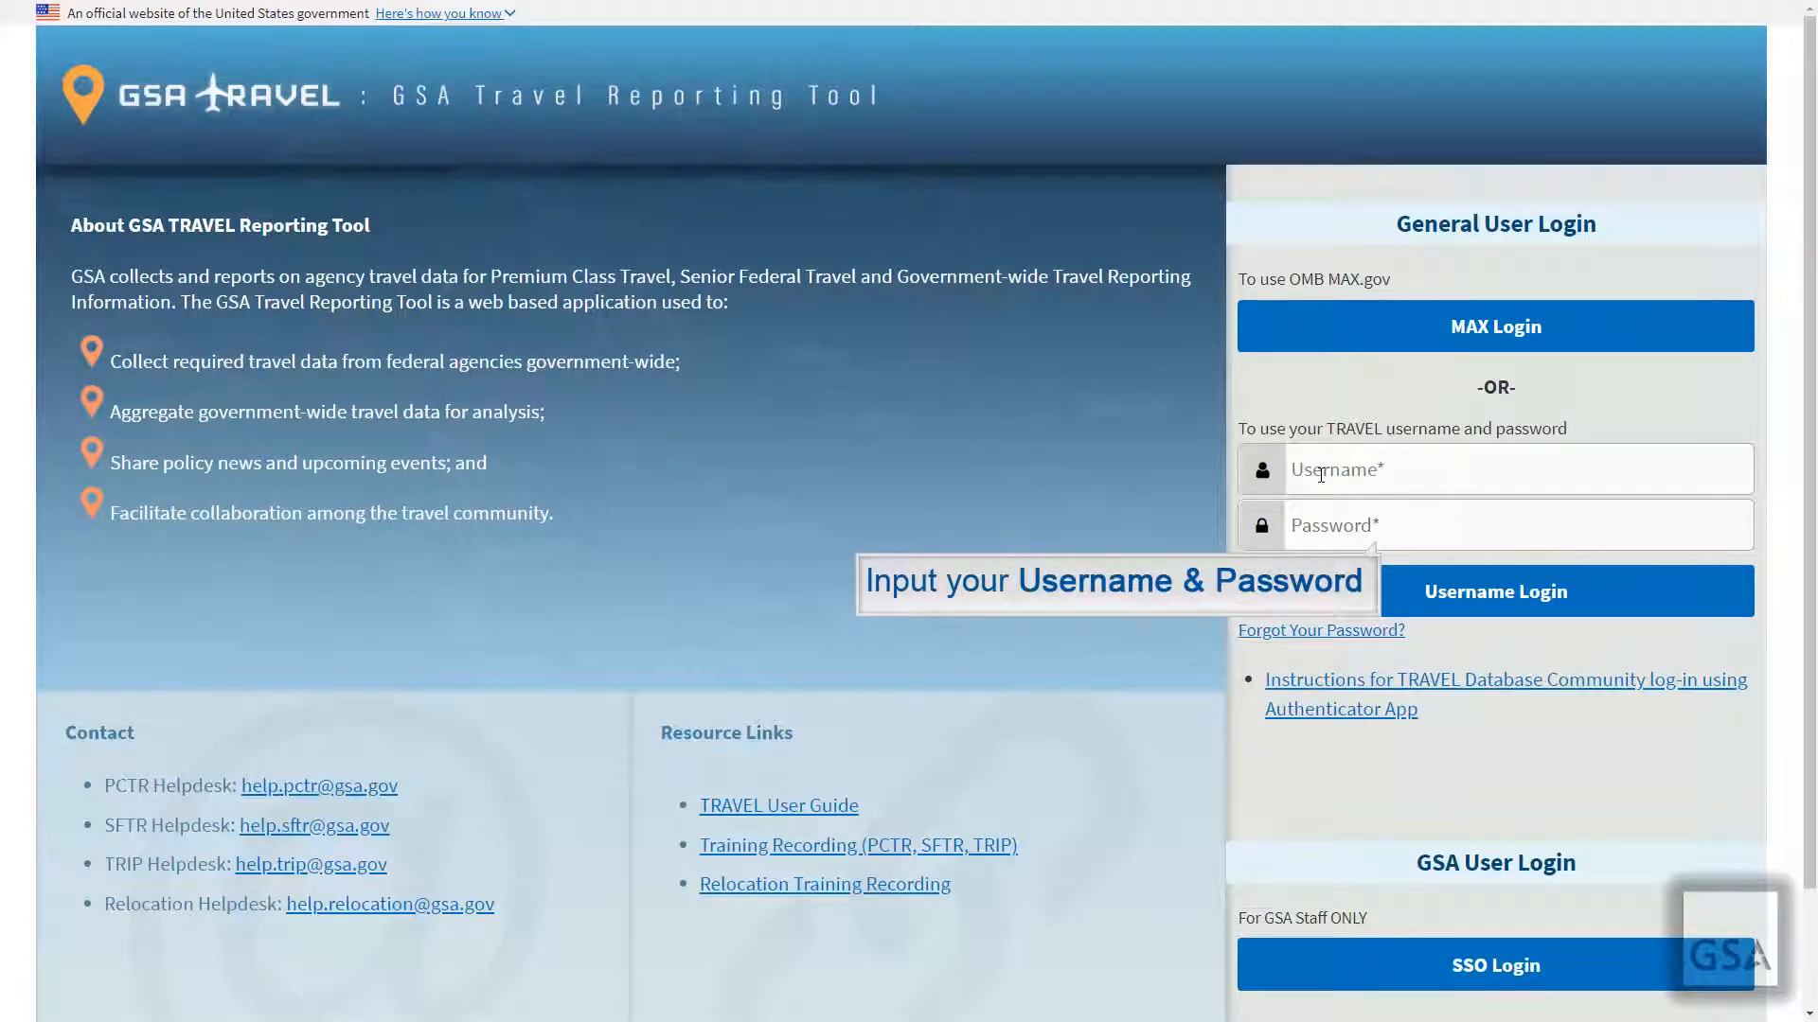
Step: Sign in with the account username and password, then choose Authenticator App verification
click(1321, 477)
key(Tab)
text(•••••••••)
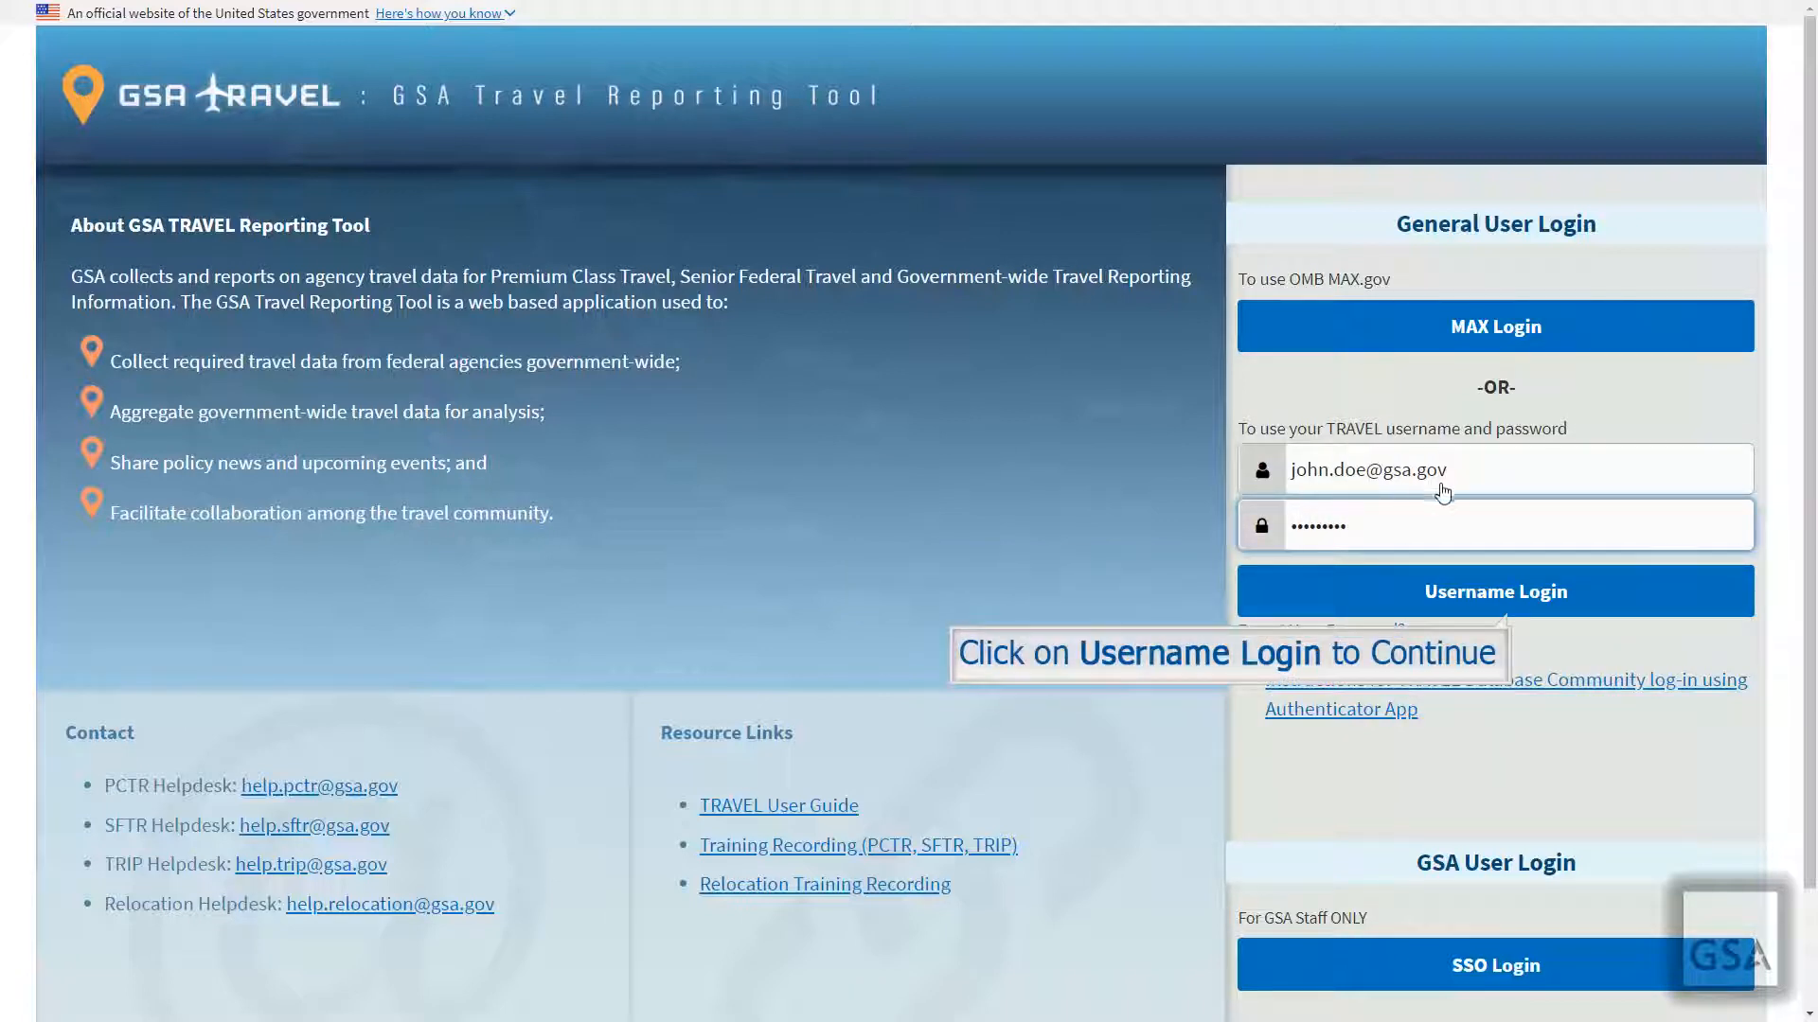
click(1577, 599)
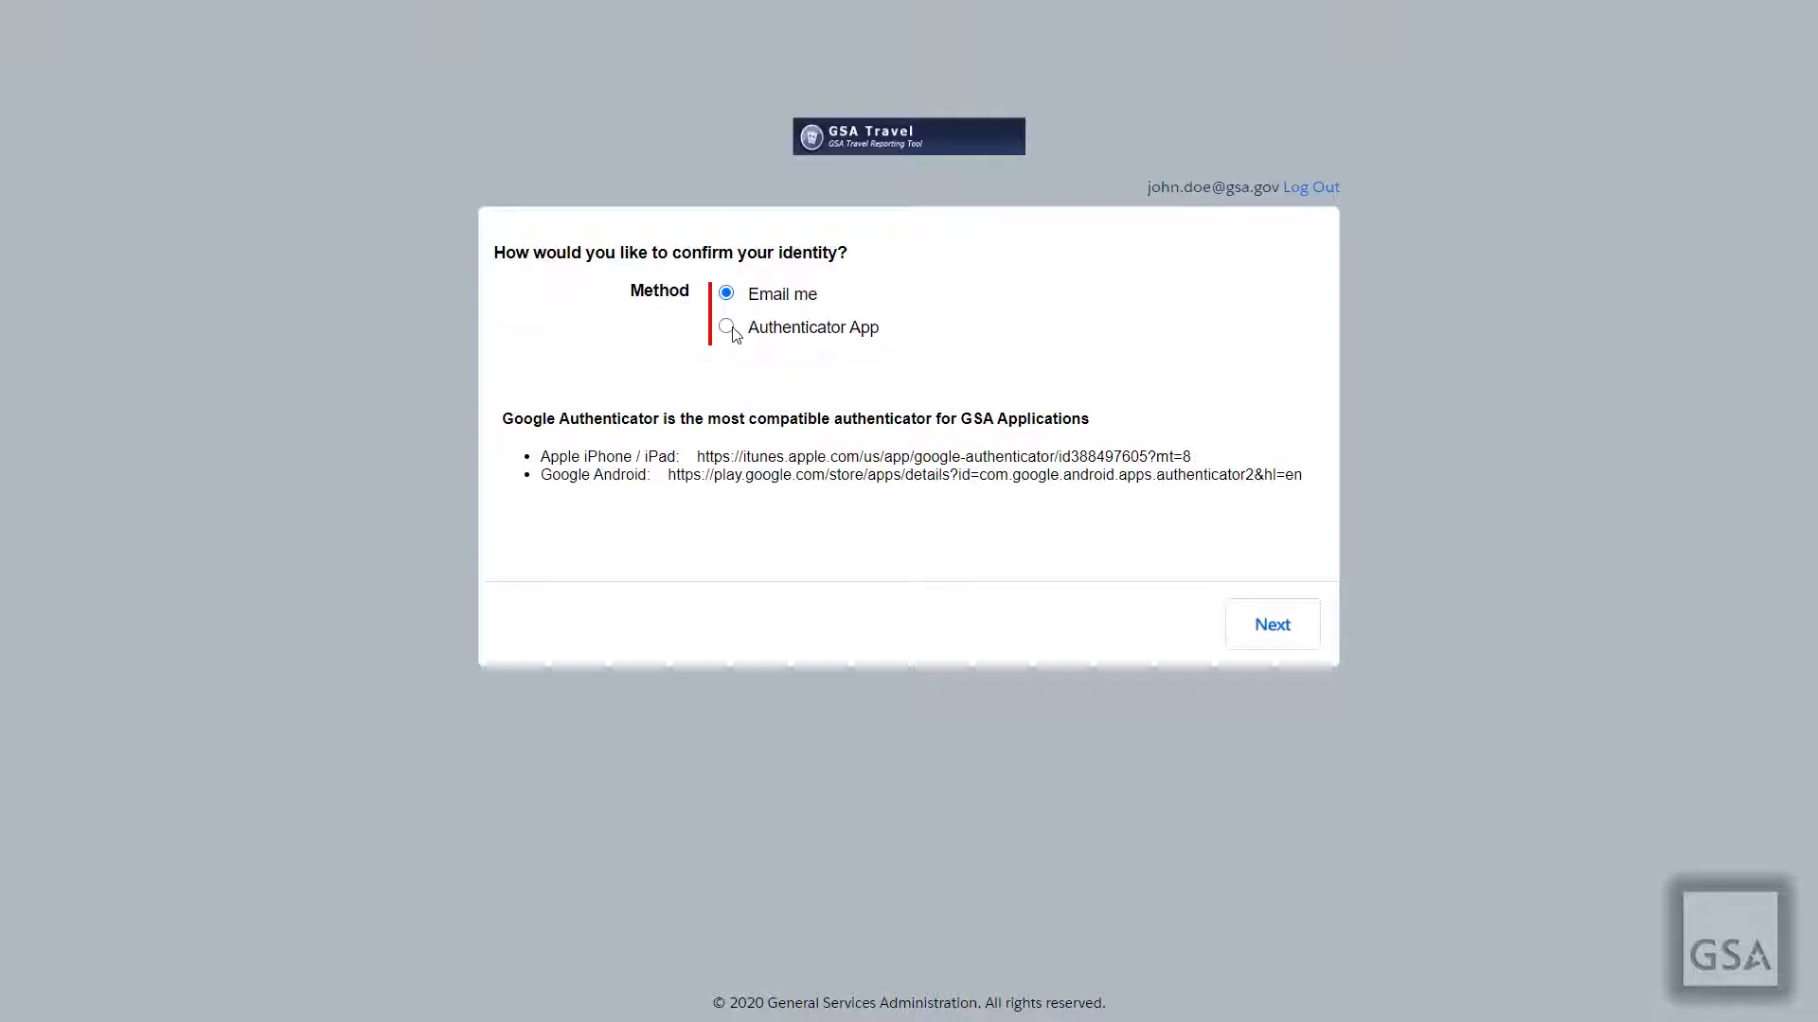
click(728, 328)
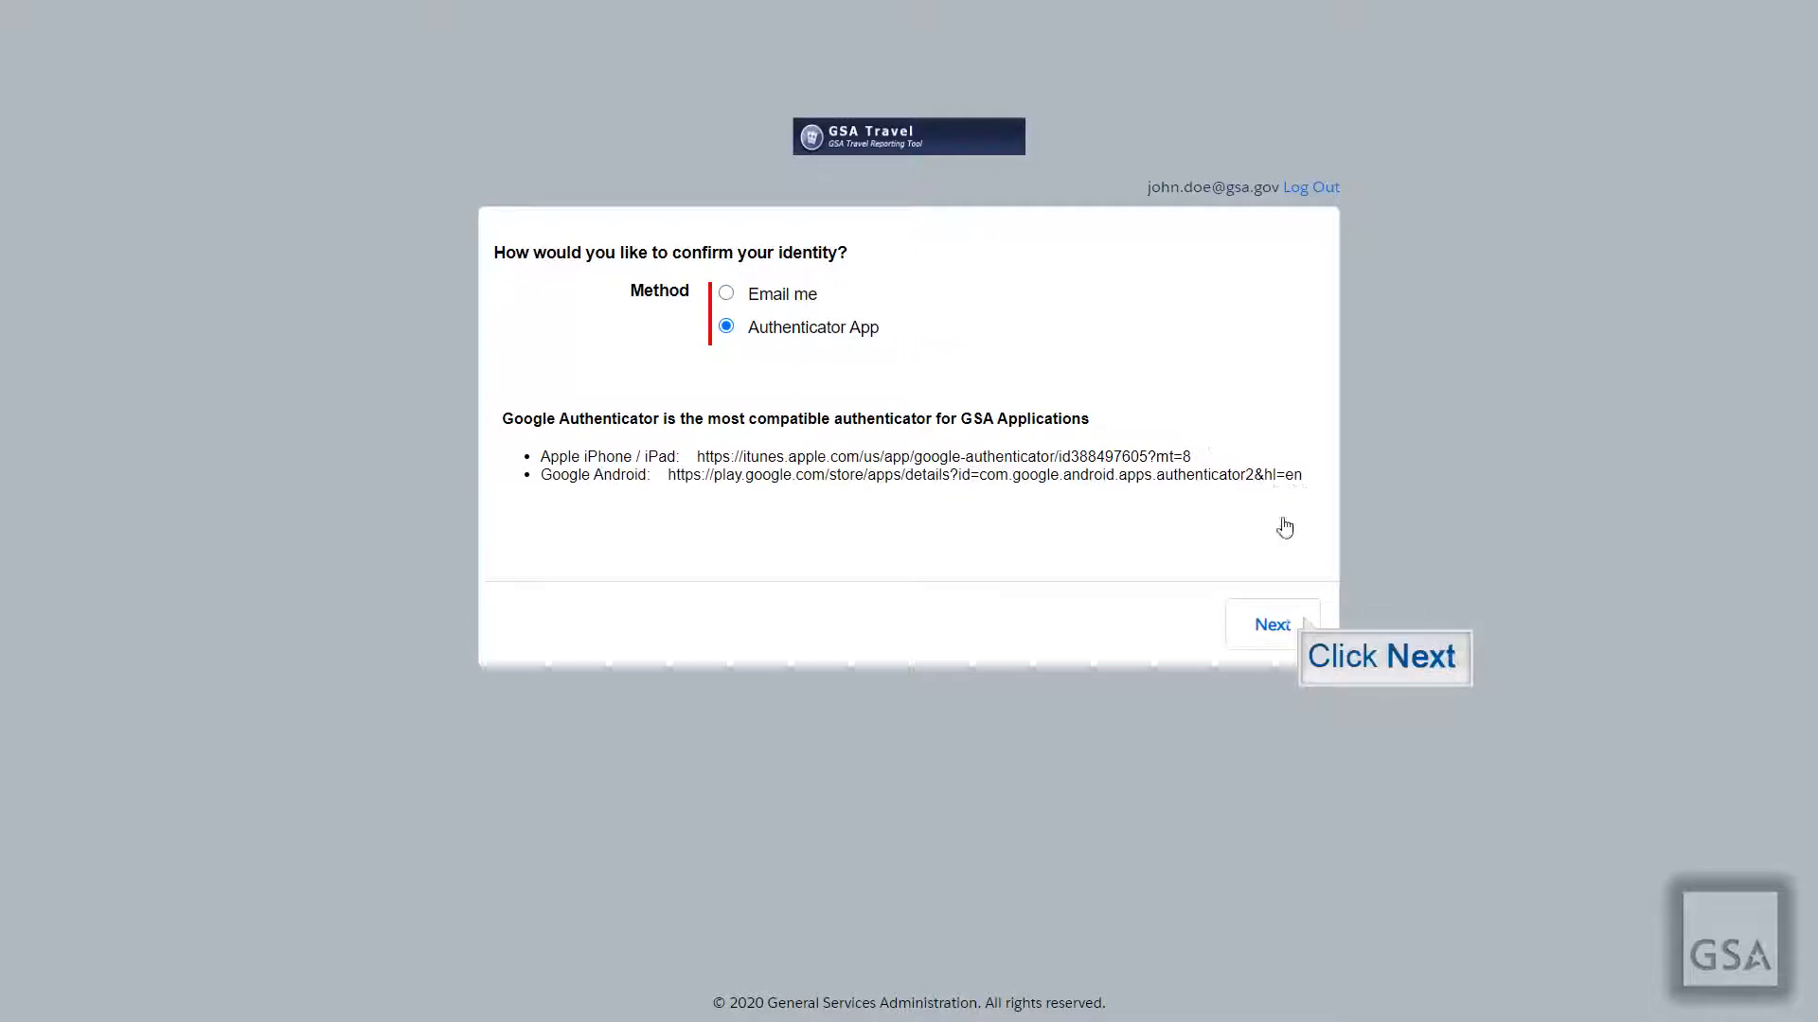
click(1299, 621)
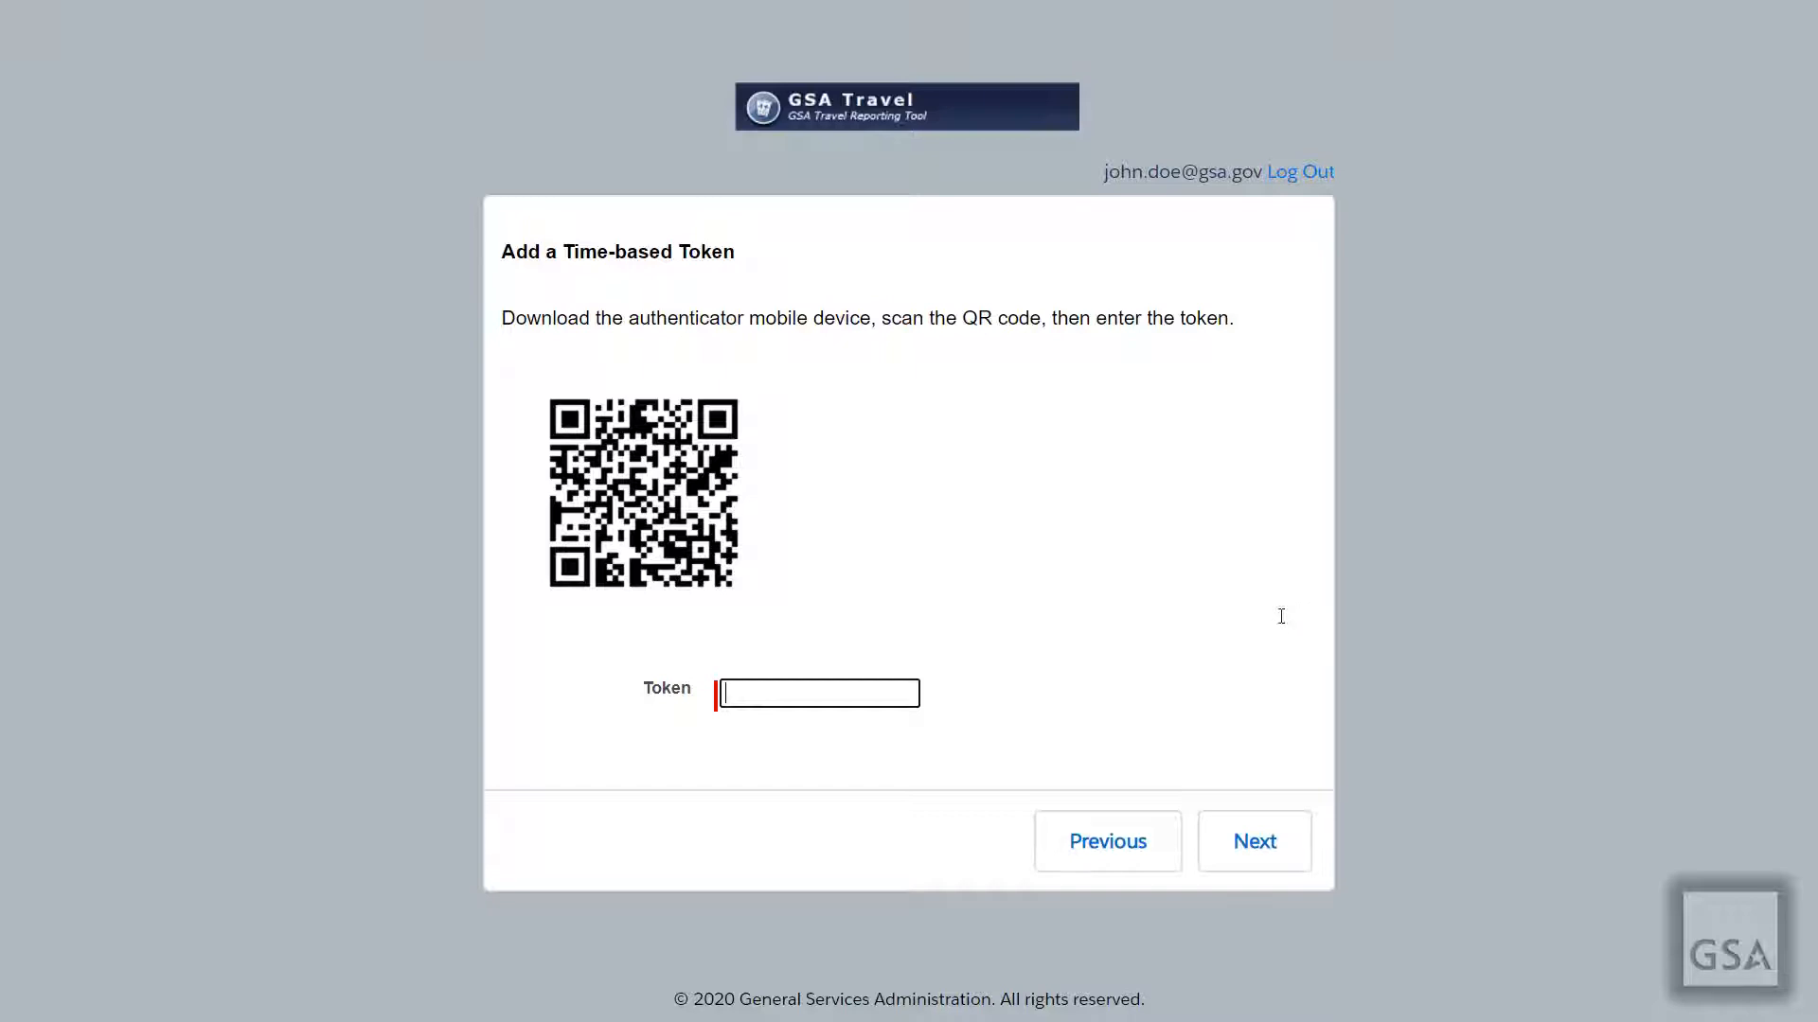
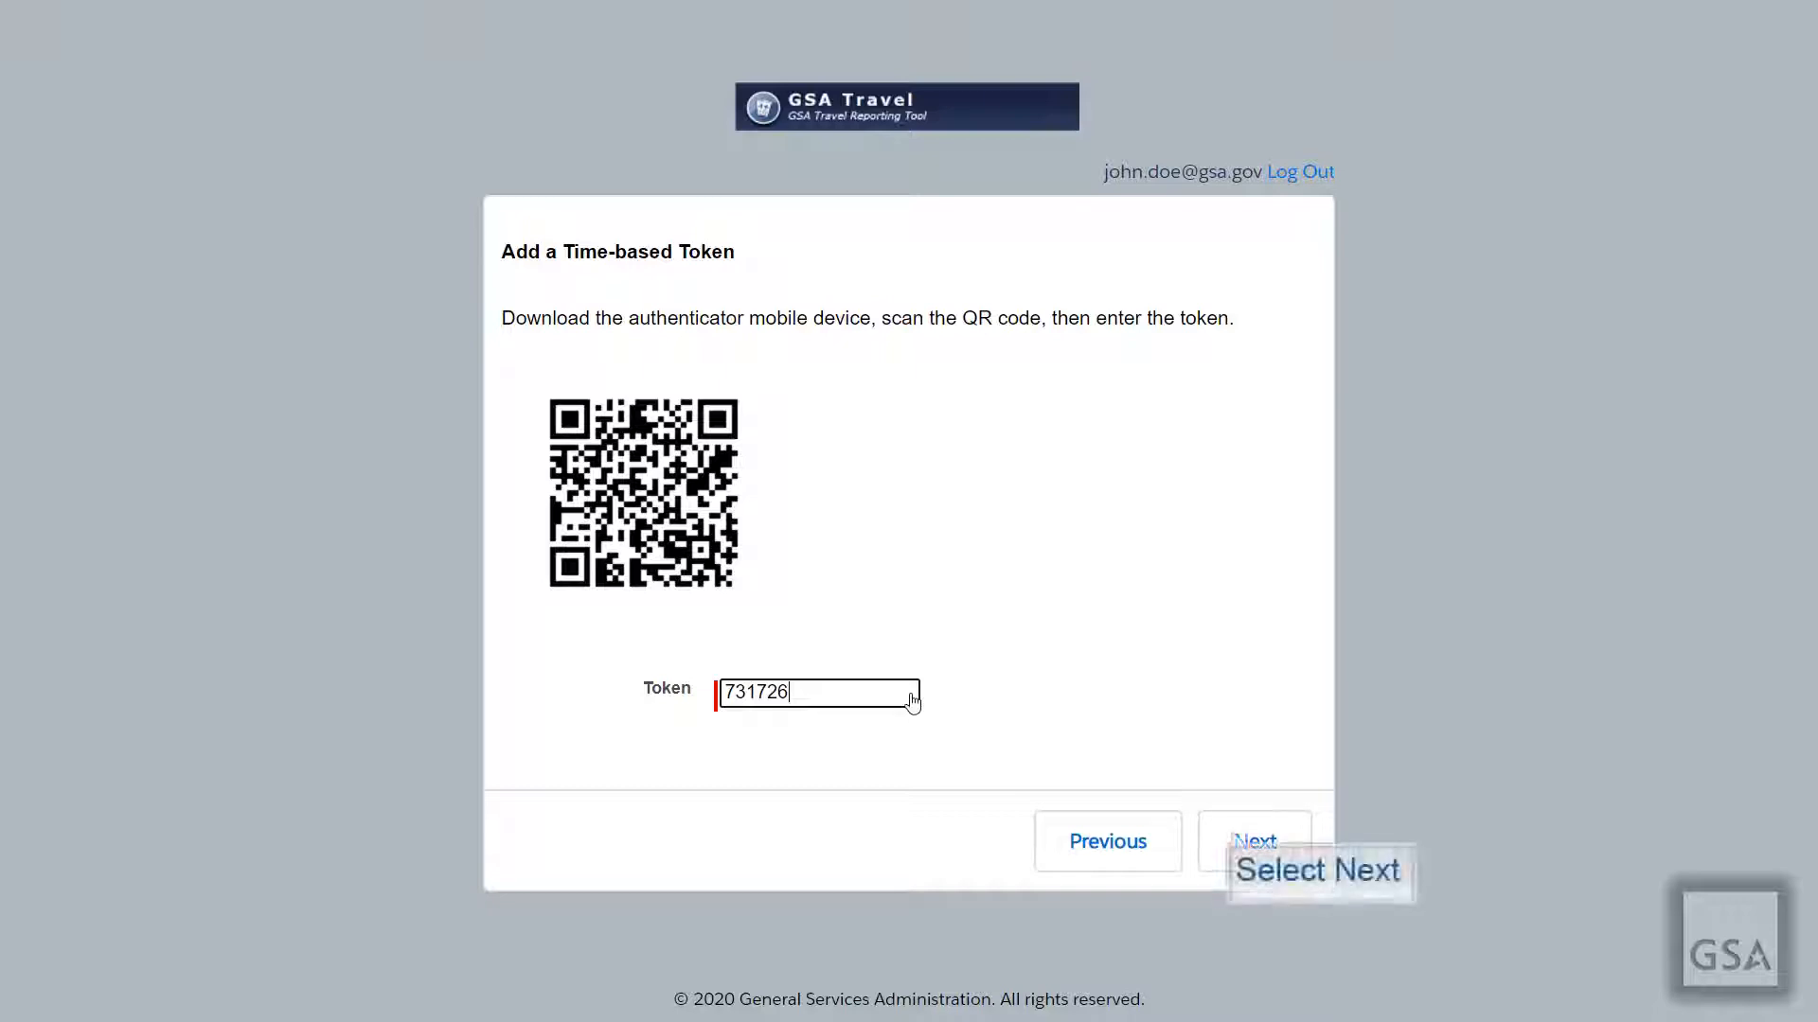
Step: Enter the six-digit authenticator token and submit it to reach the home page
click(1234, 839)
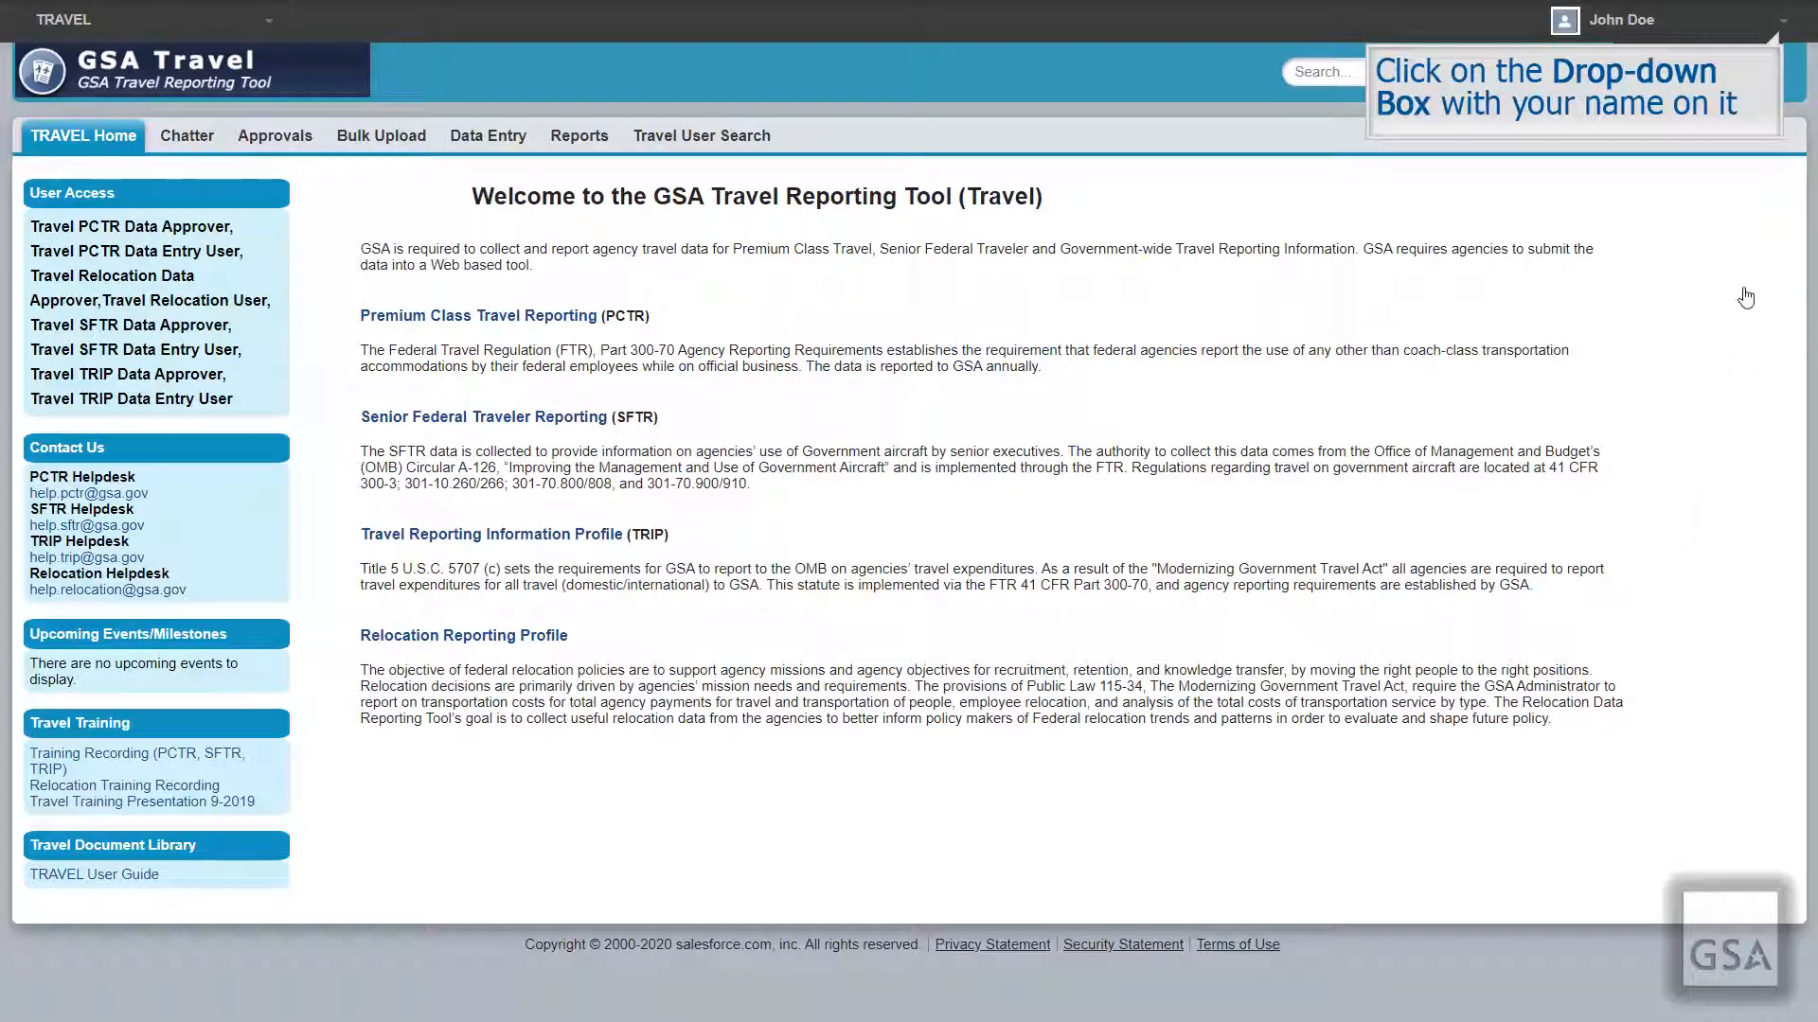
Step: Open Edit Contact Info from the user menu and enter the mobile phone number
click(1764, 20)
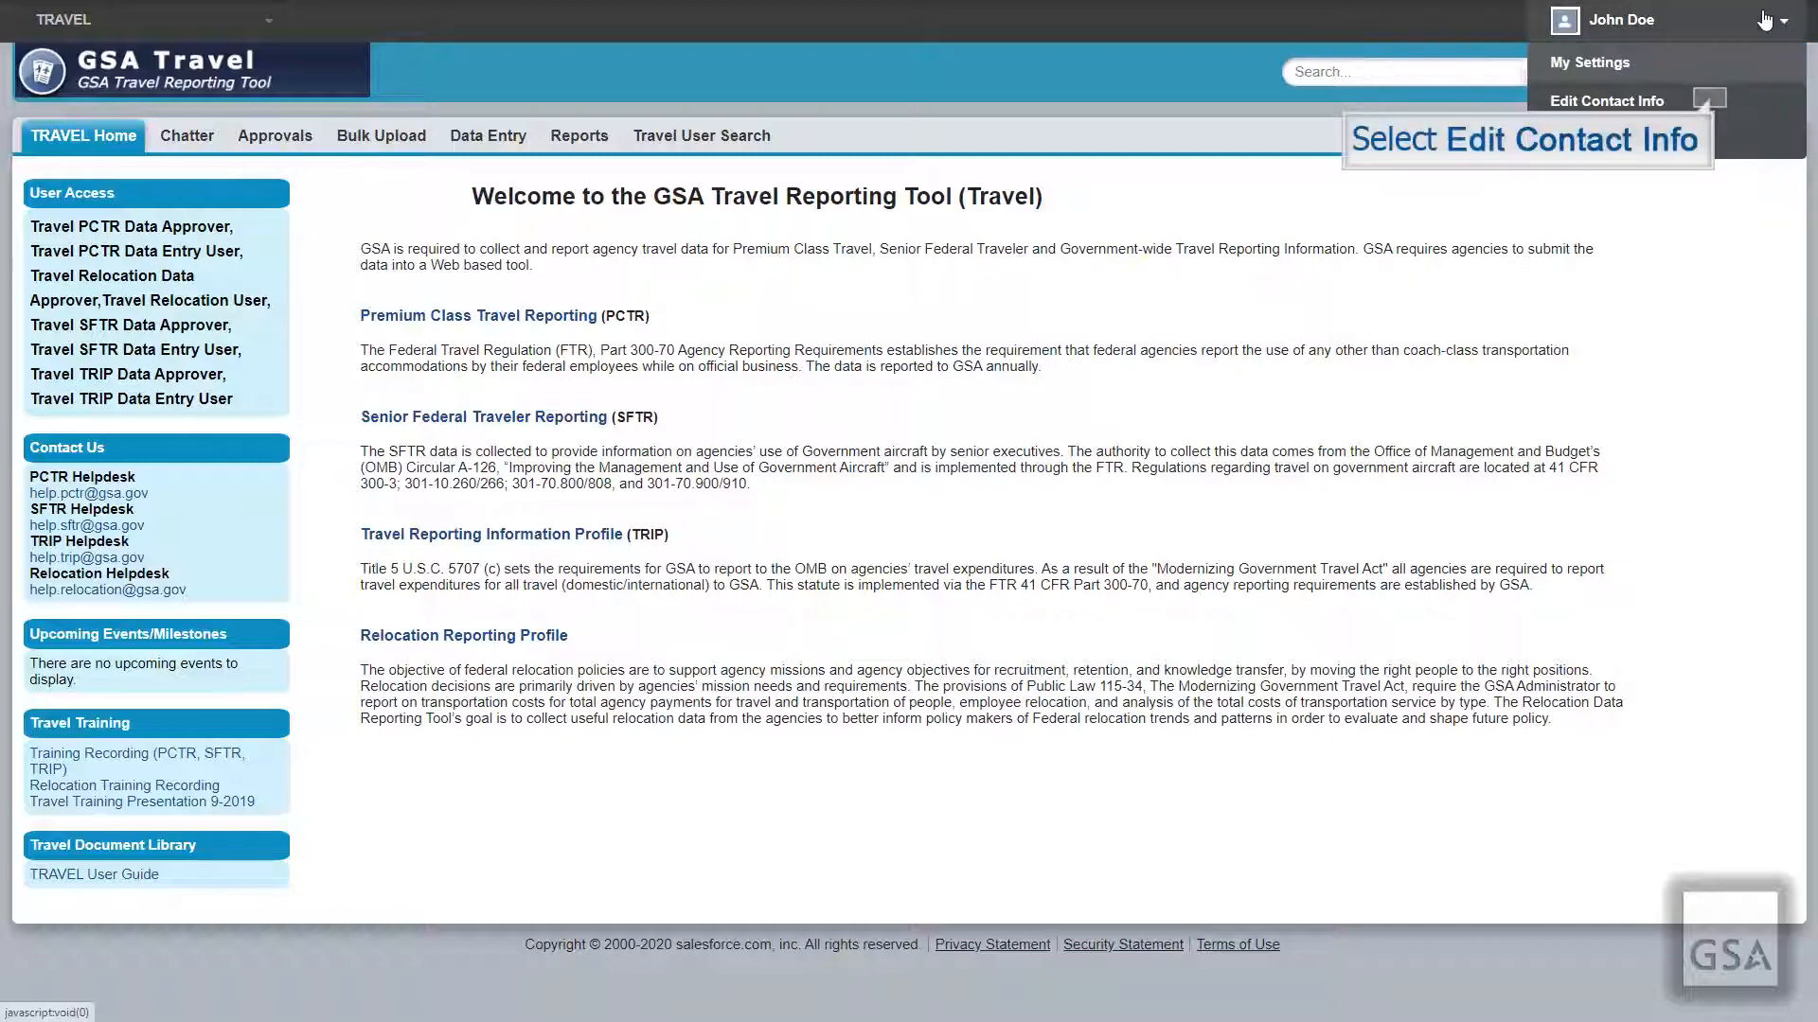
click(1710, 105)
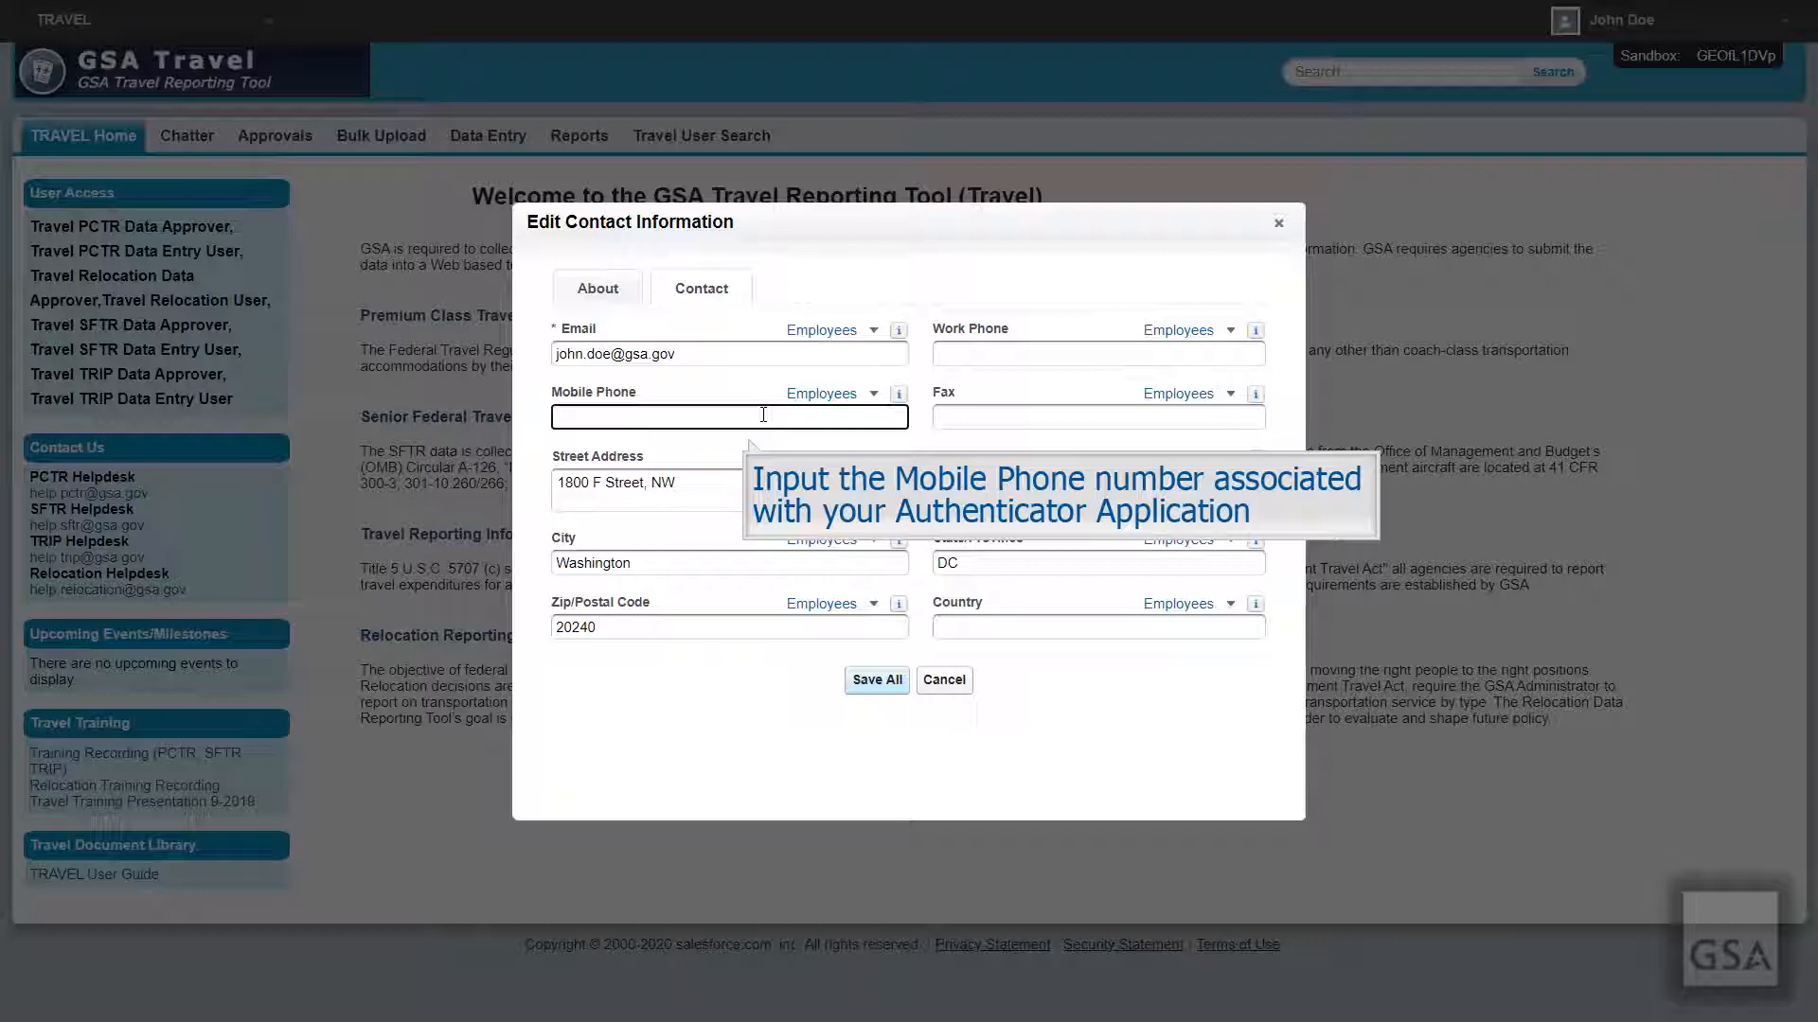
text(2)
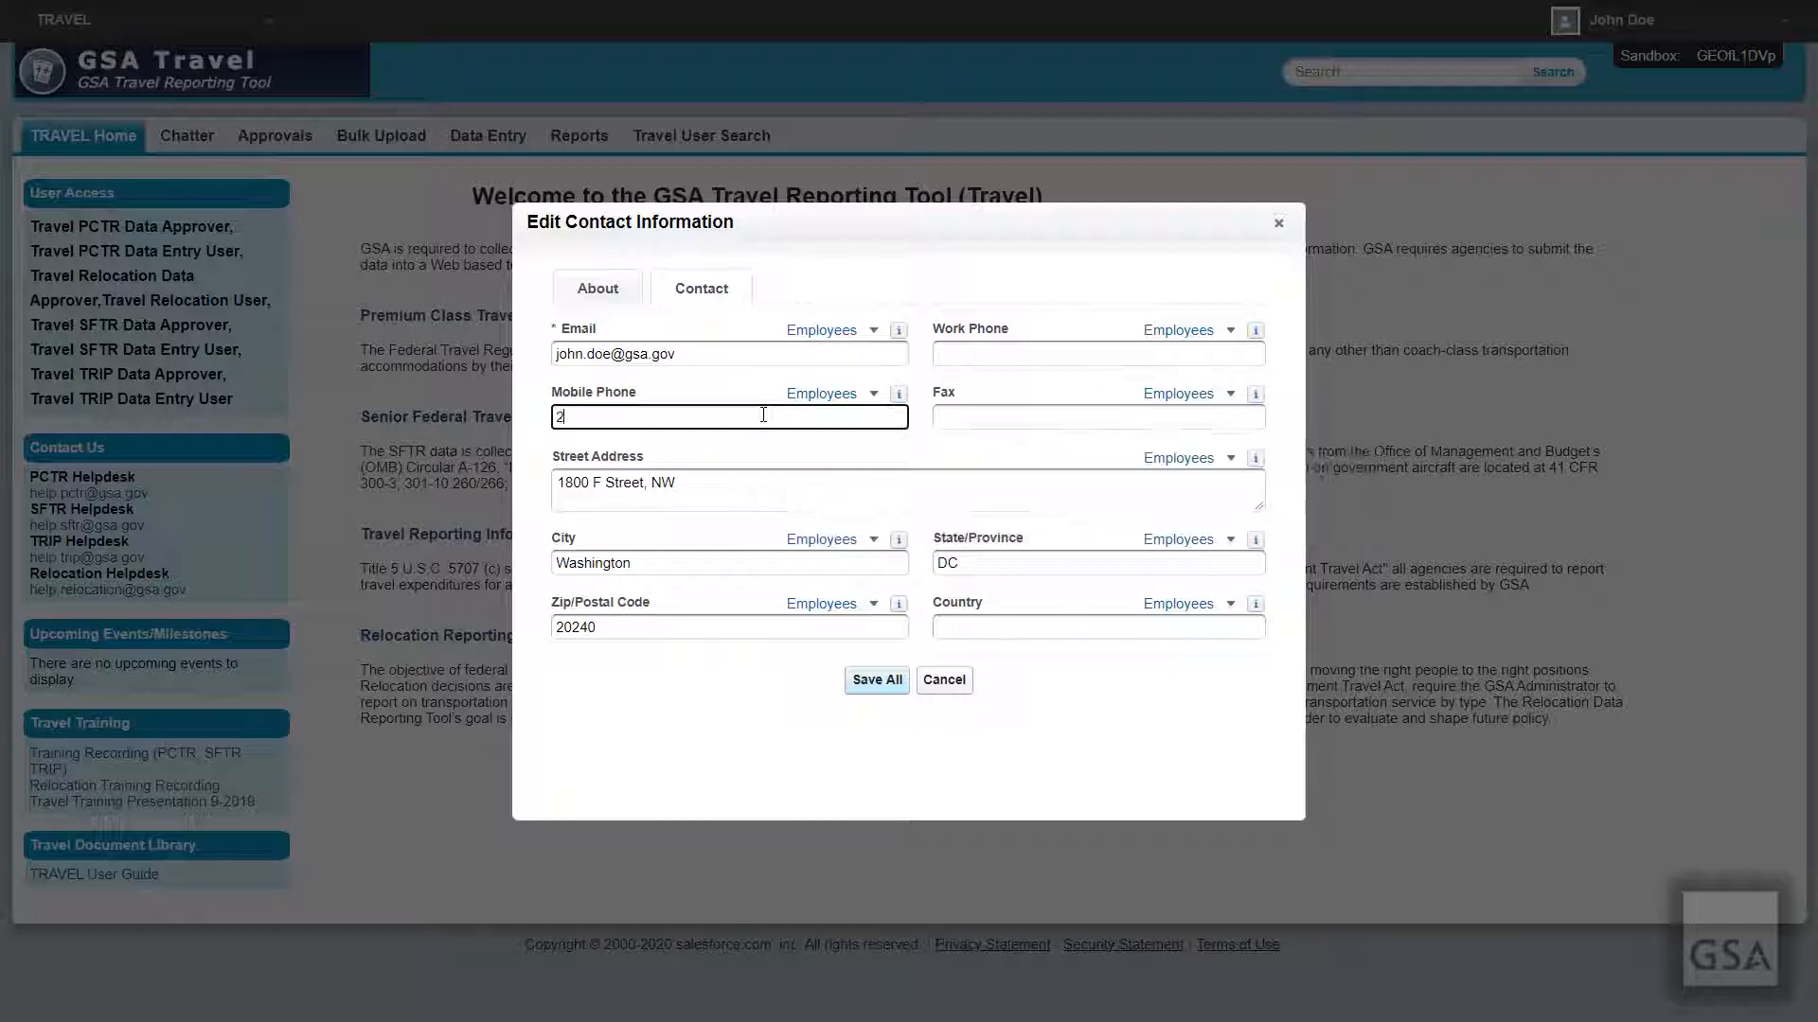
text(02555555)
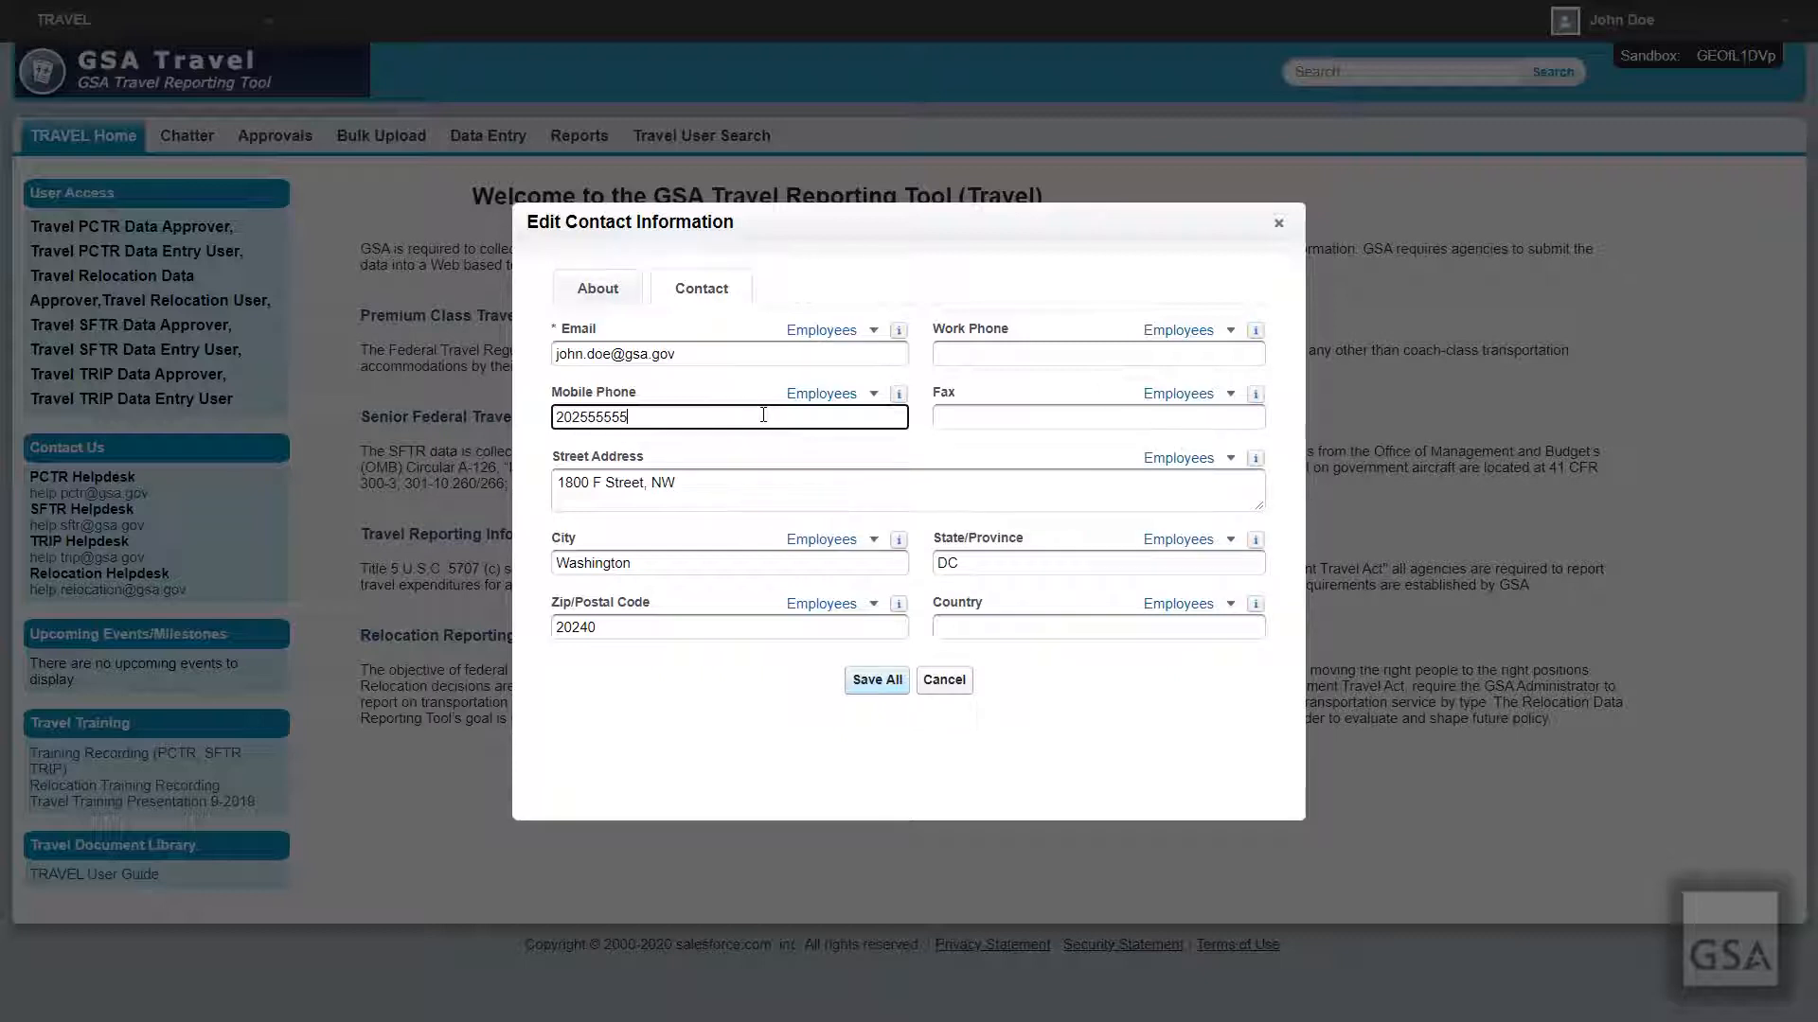
text(5)
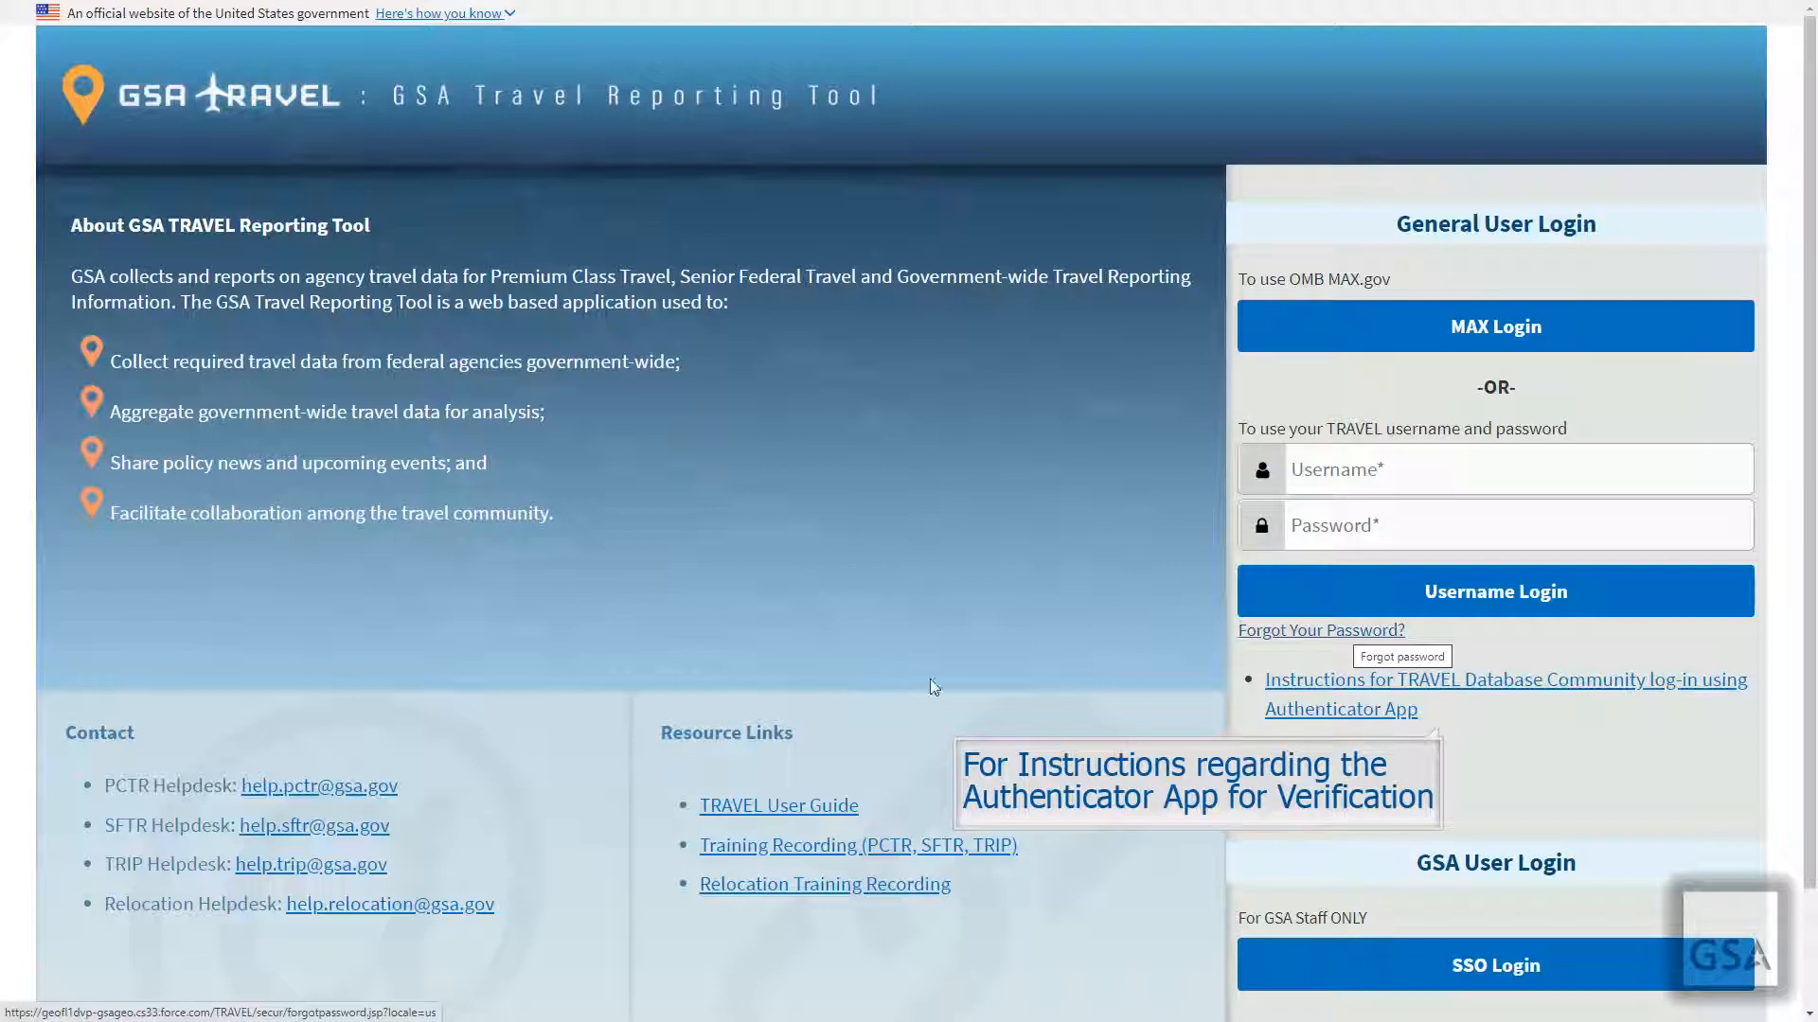
Step: Request a password reset through Forgot Your Password? by submitting the account username
click(1301, 682)
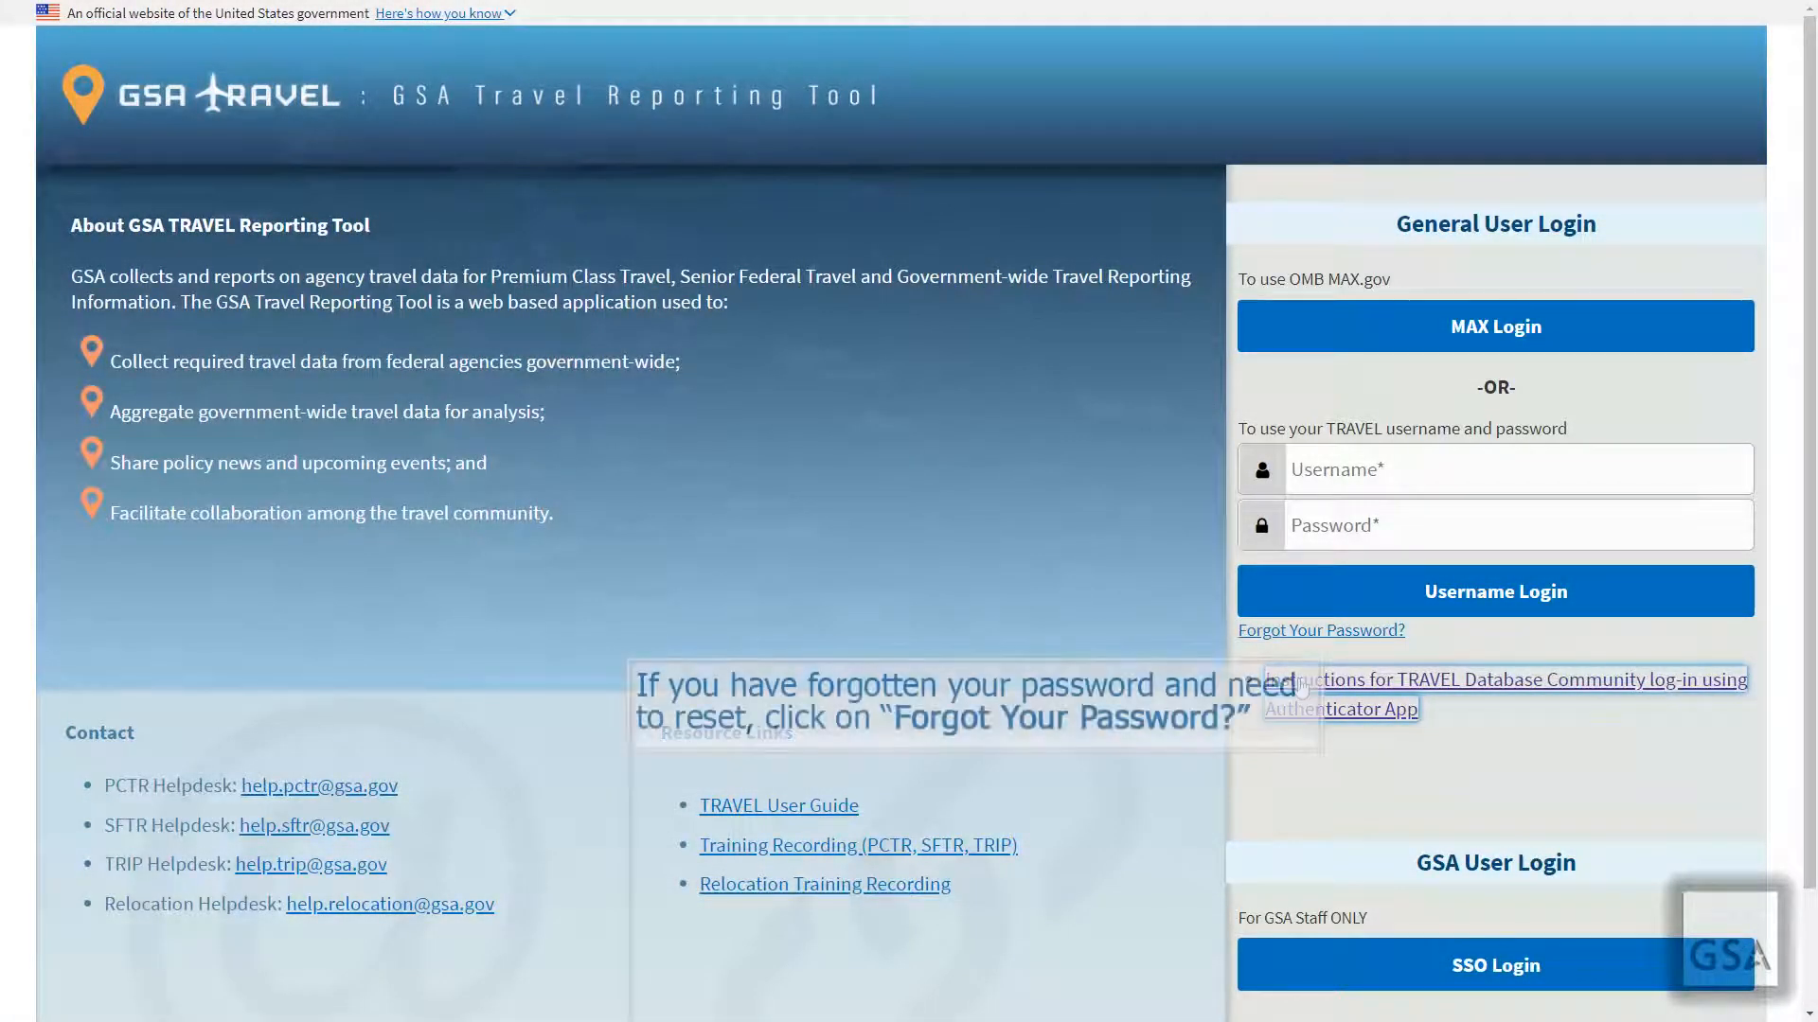
click(1328, 631)
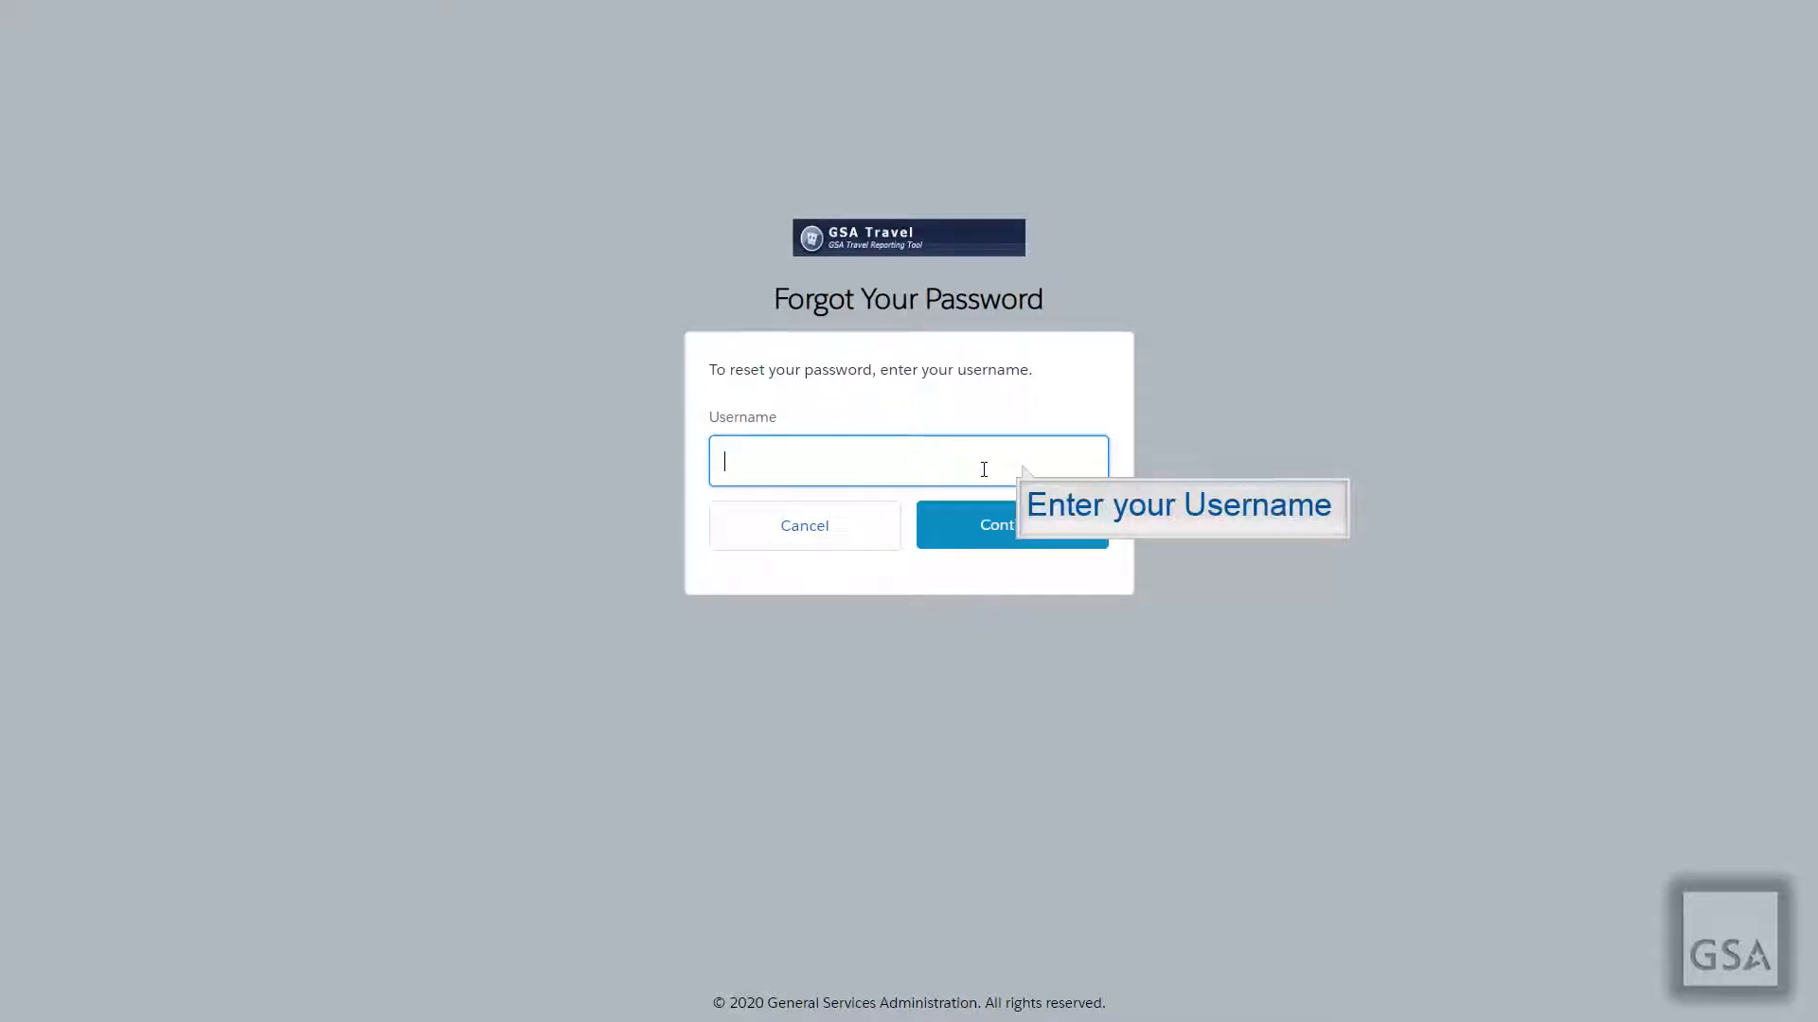
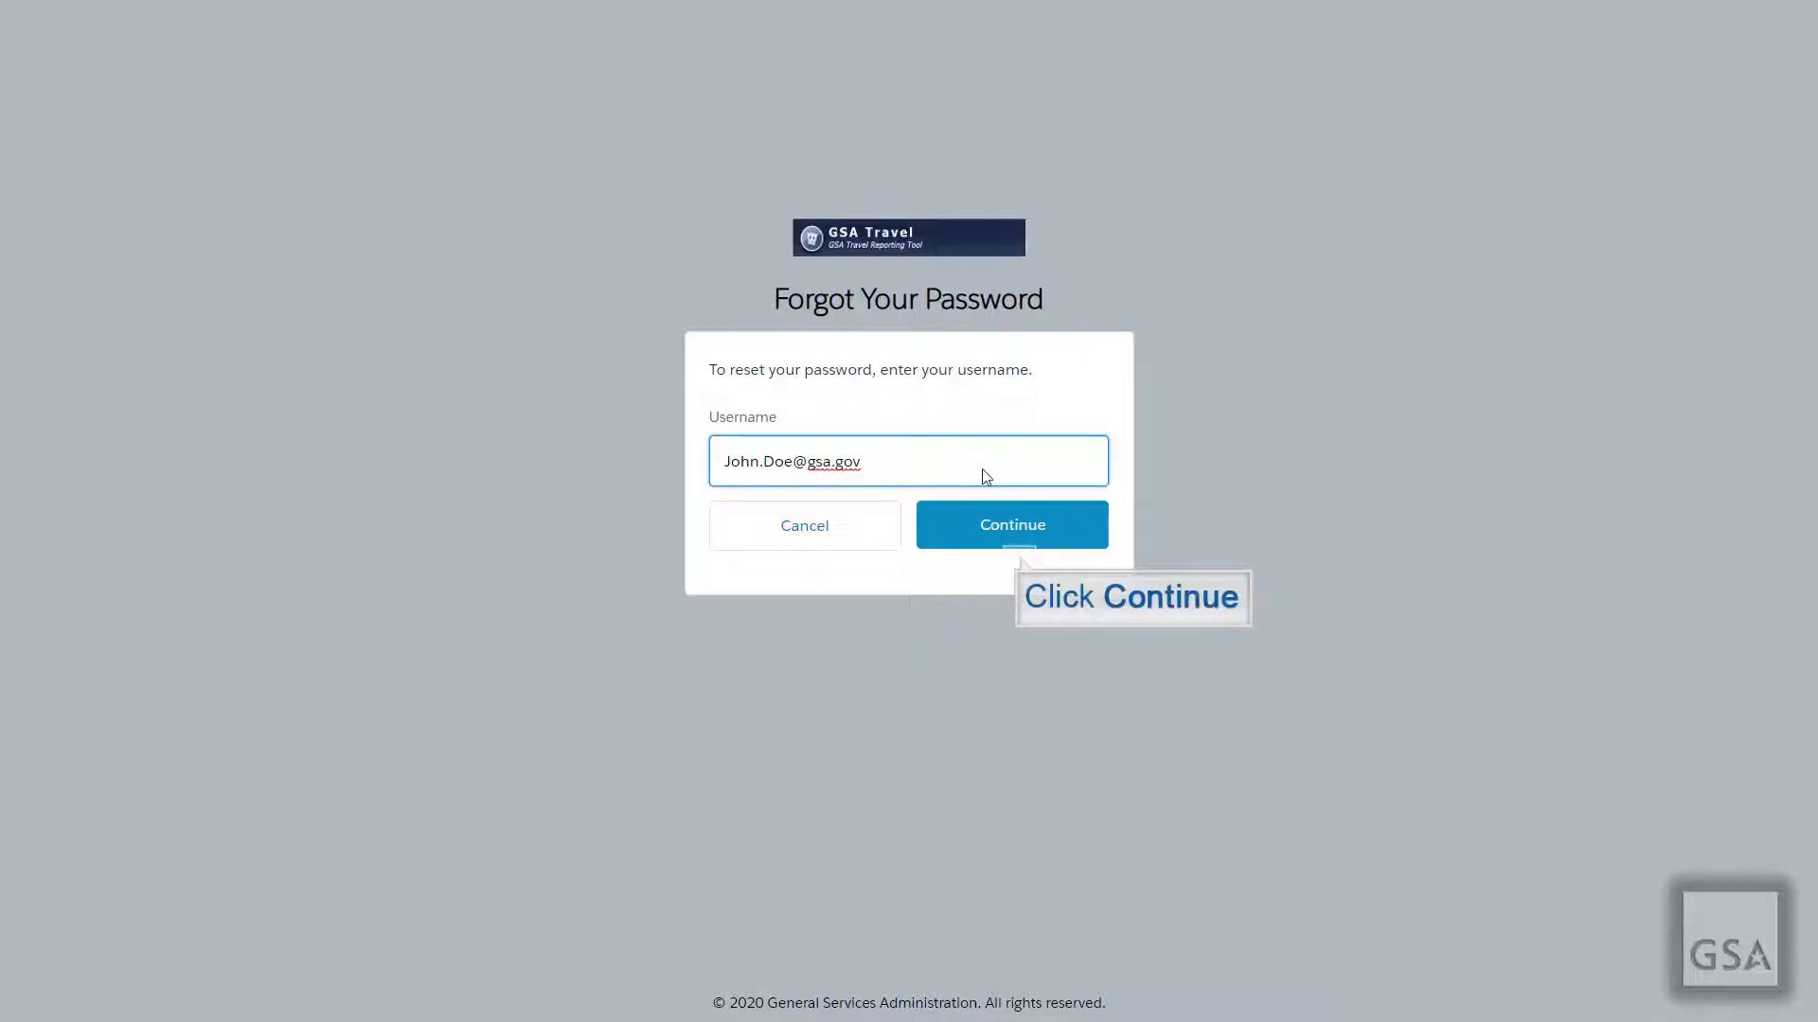
click(1021, 545)
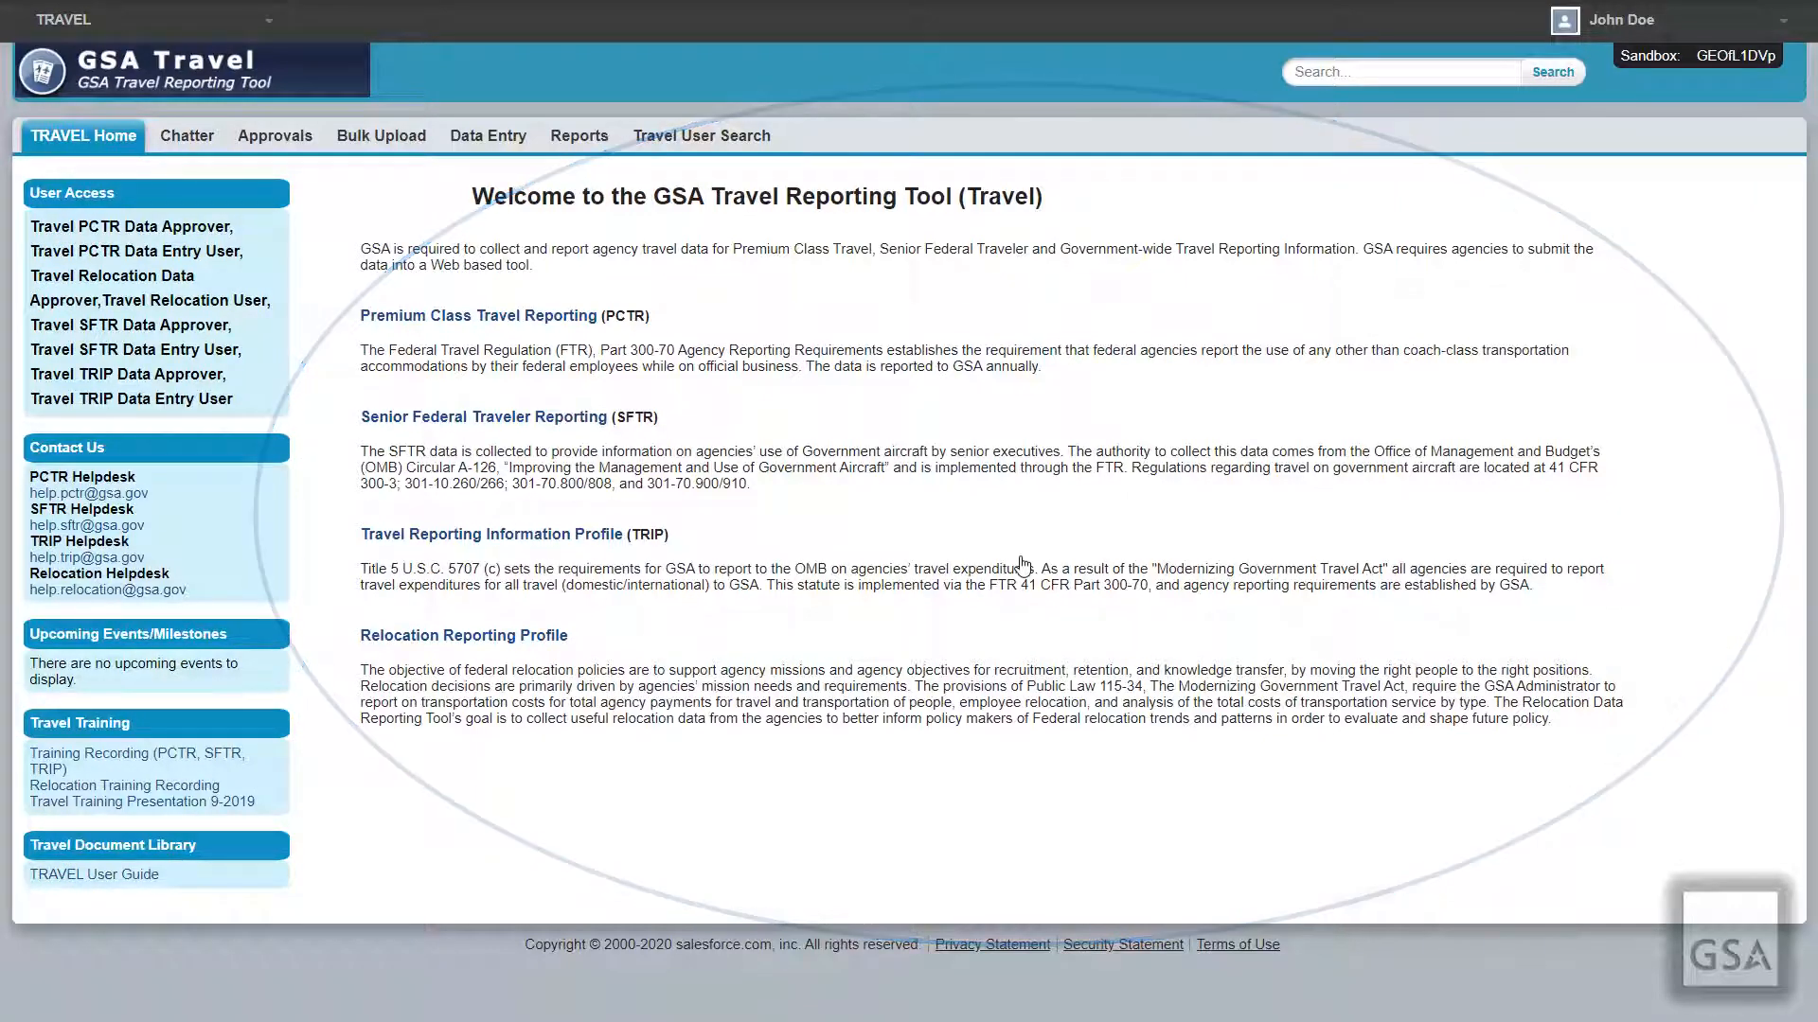
Step: View the Chatter, Approvals, Bulk Upload, Data Entry, Reports and Travel User Search tabs in turn
click(186, 137)
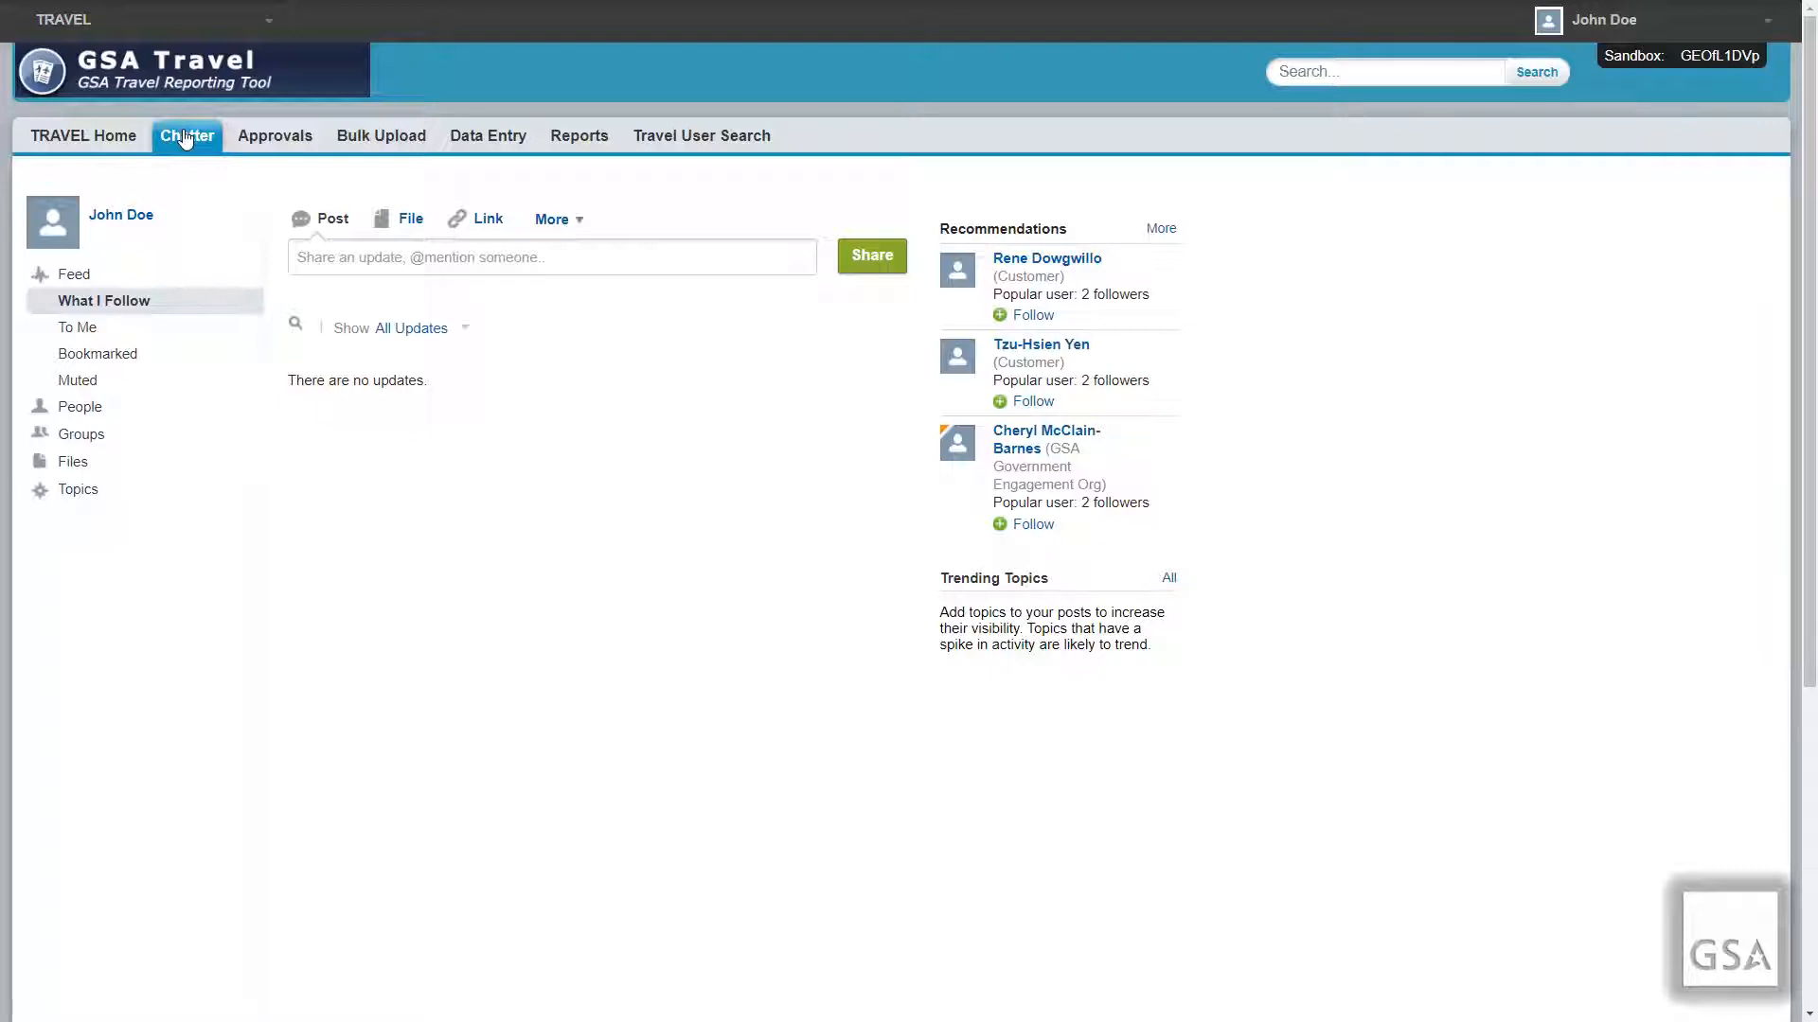
click(290, 144)
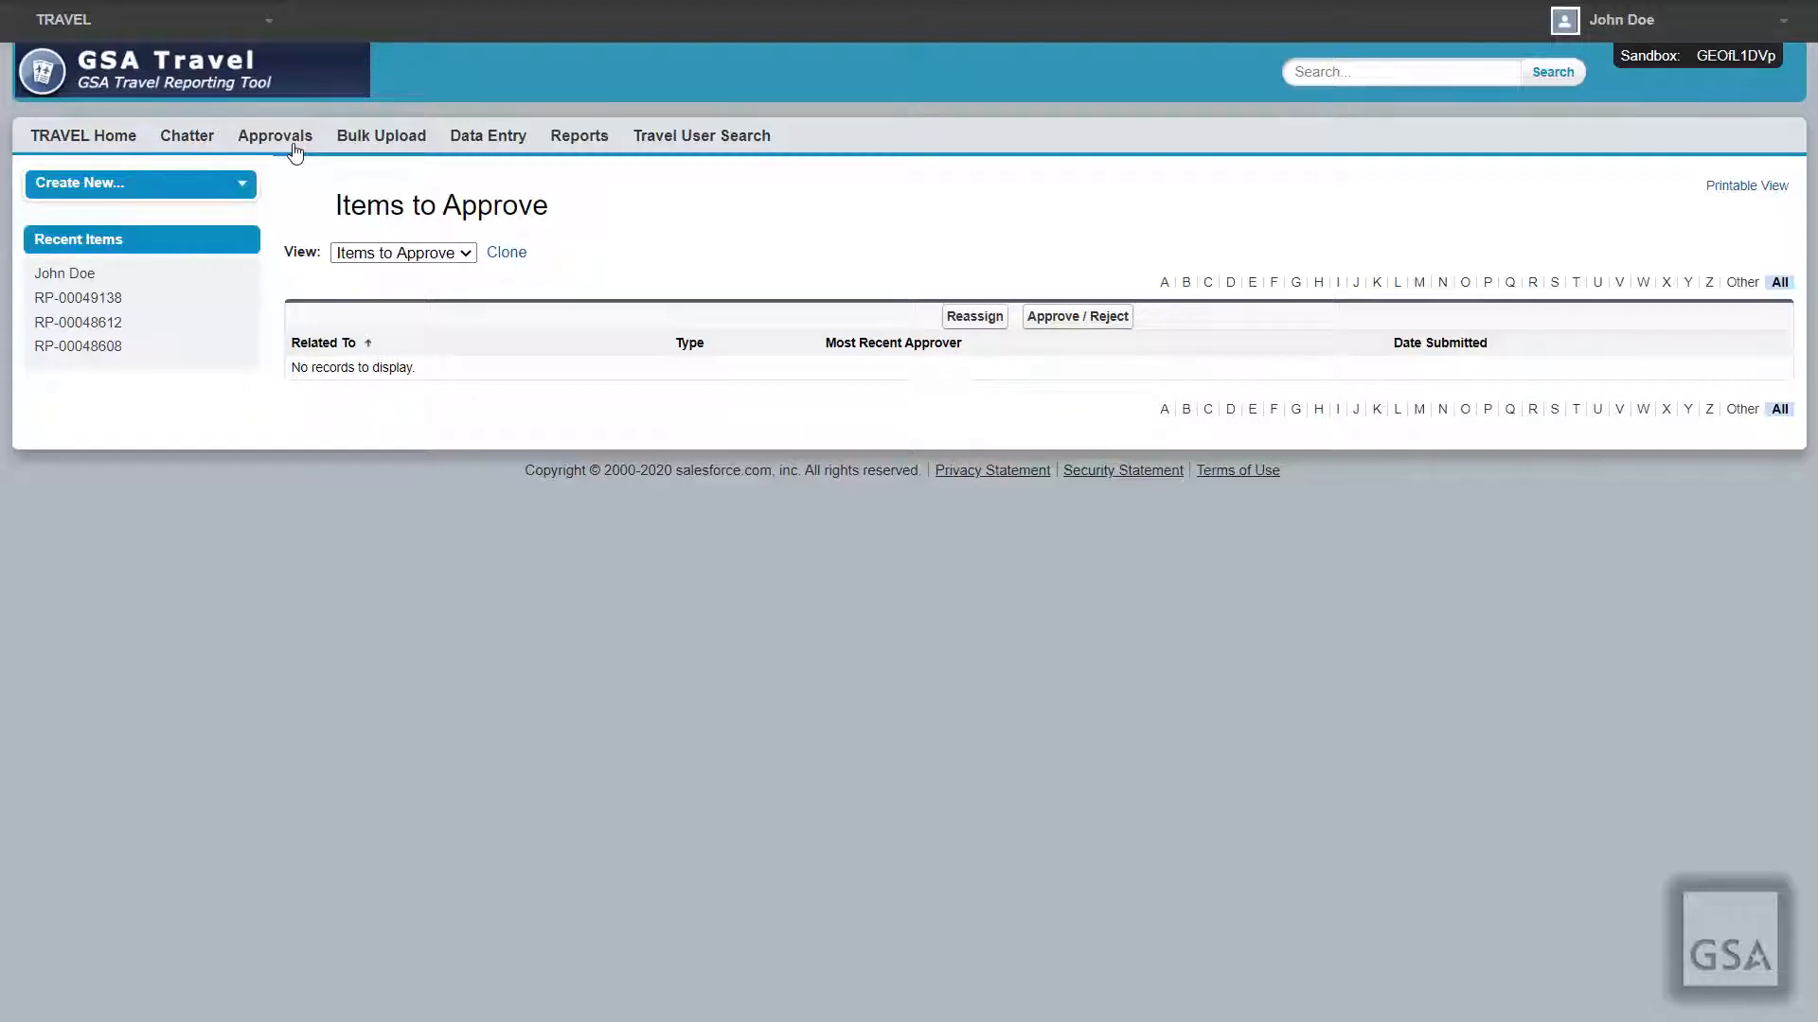
click(406, 148)
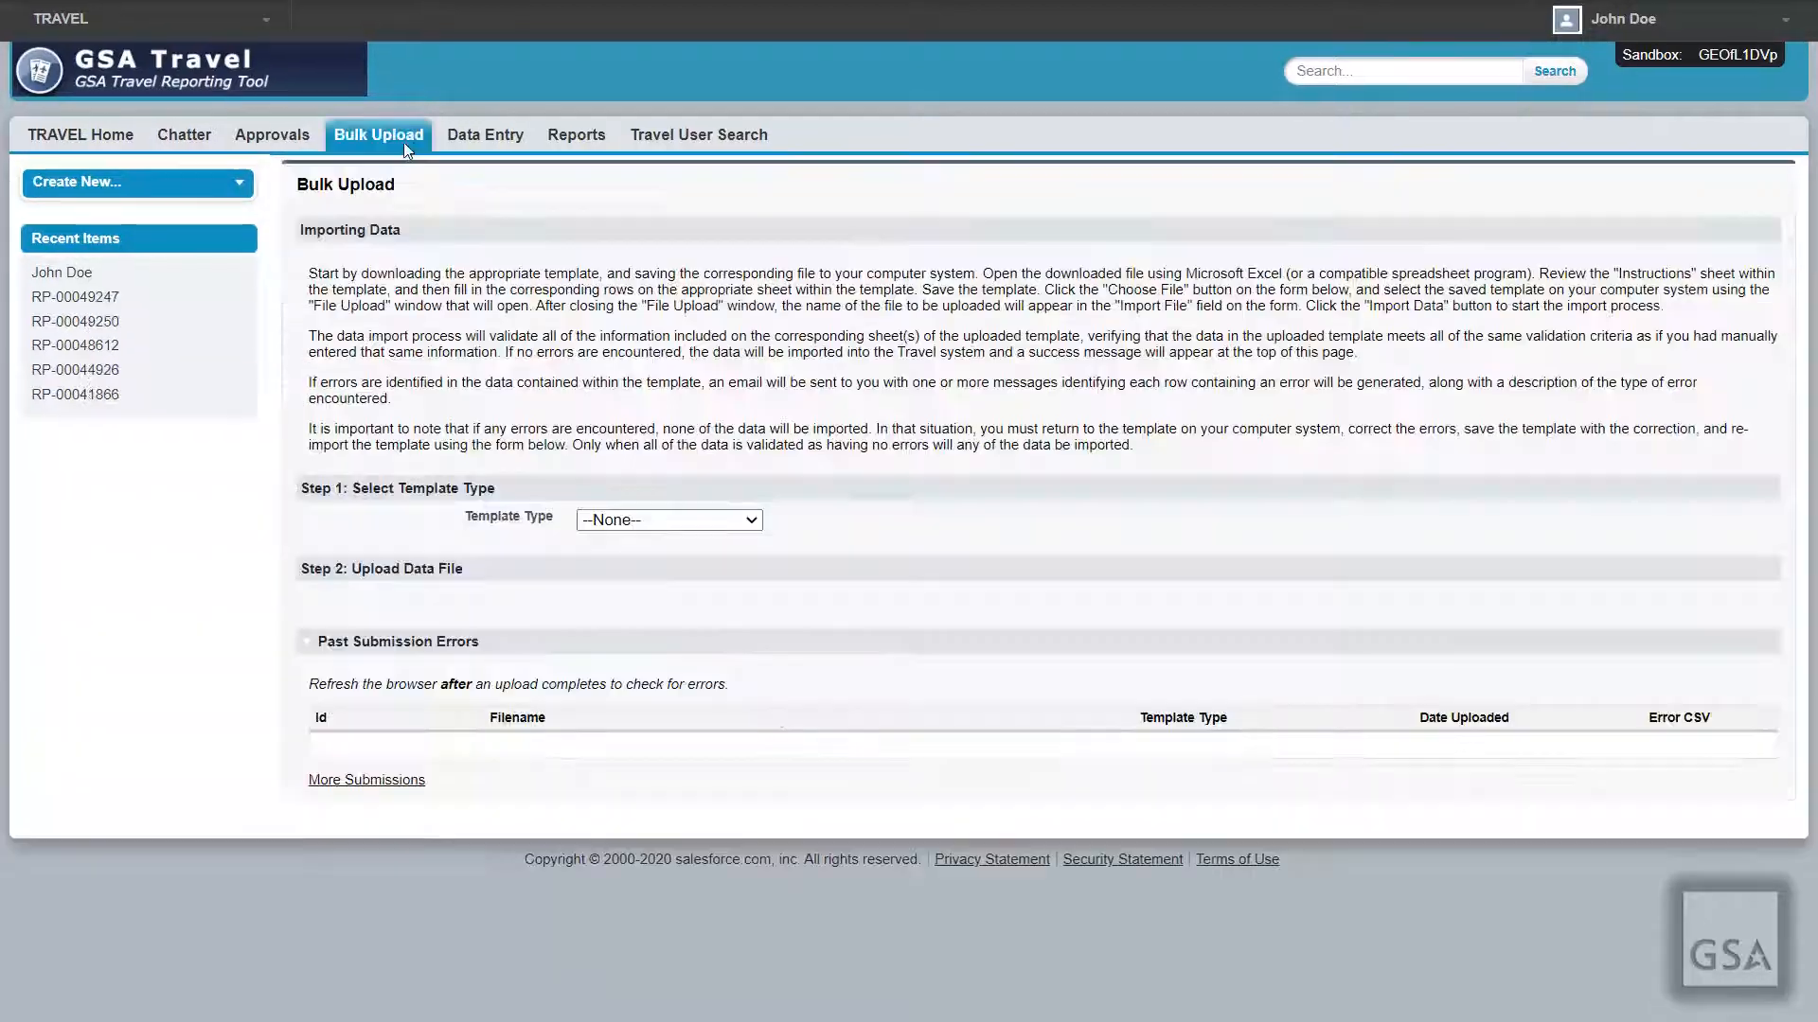
click(480, 147)
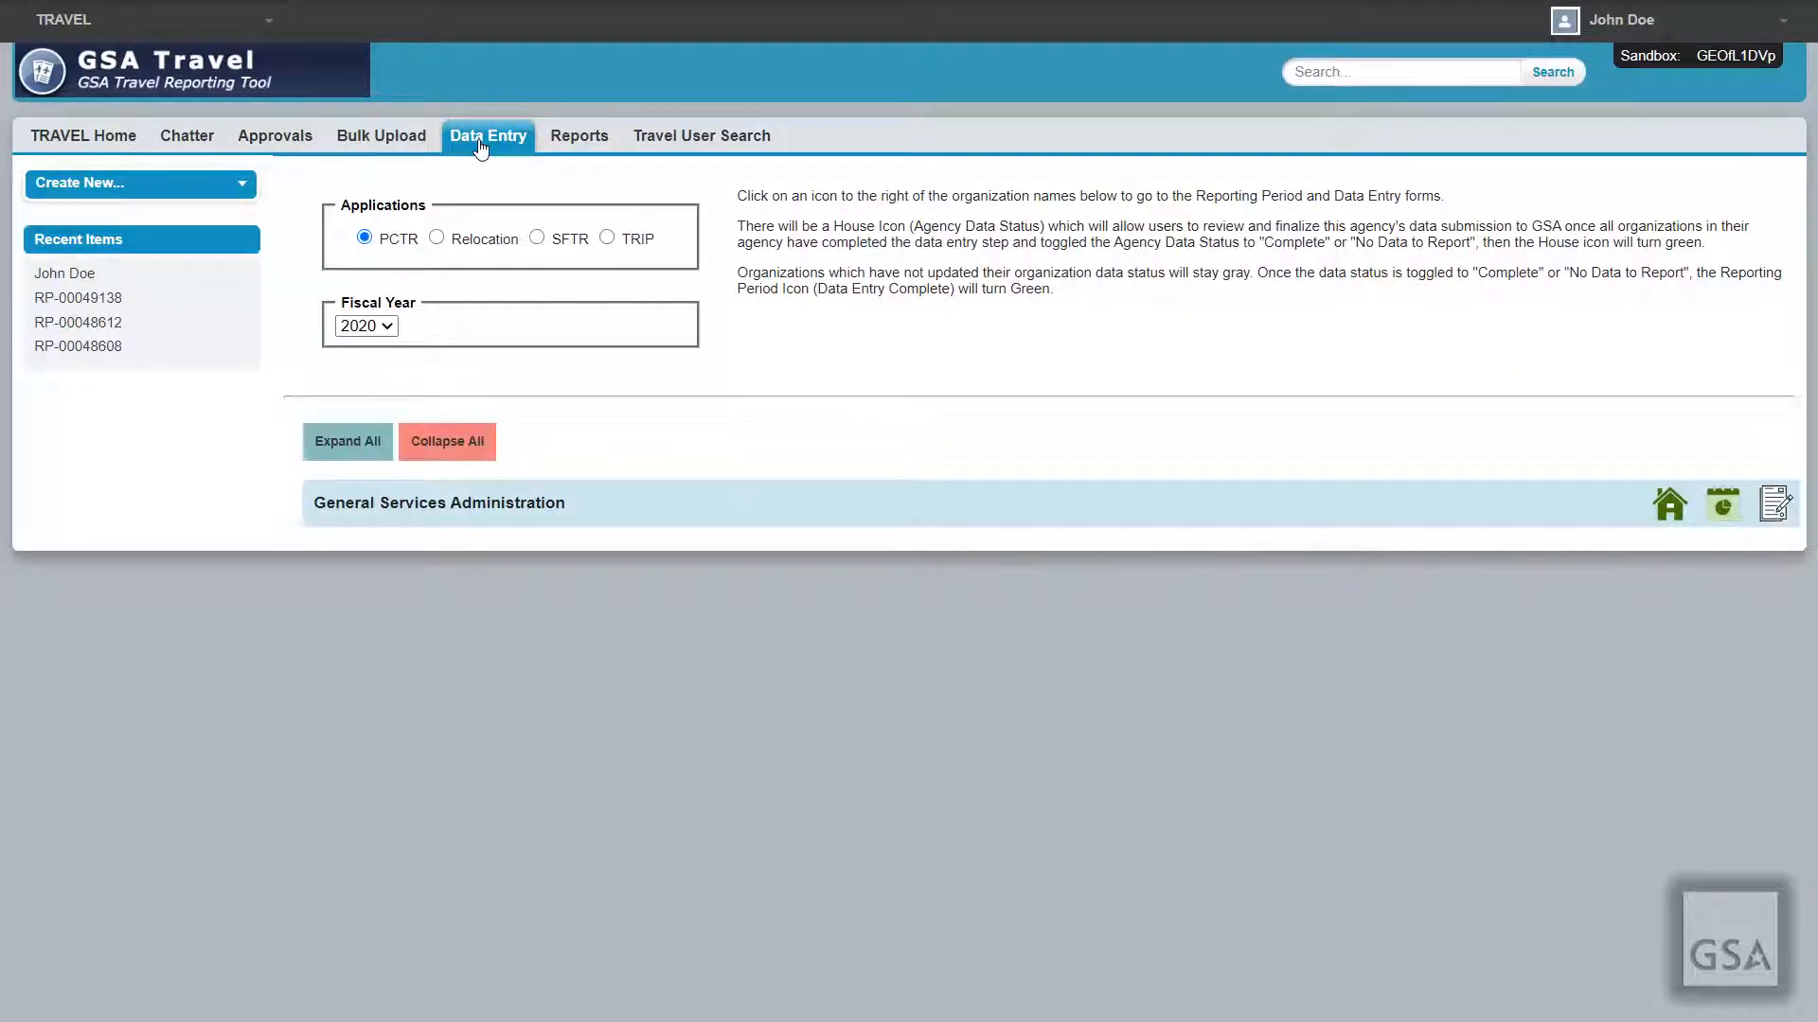
click(592, 142)
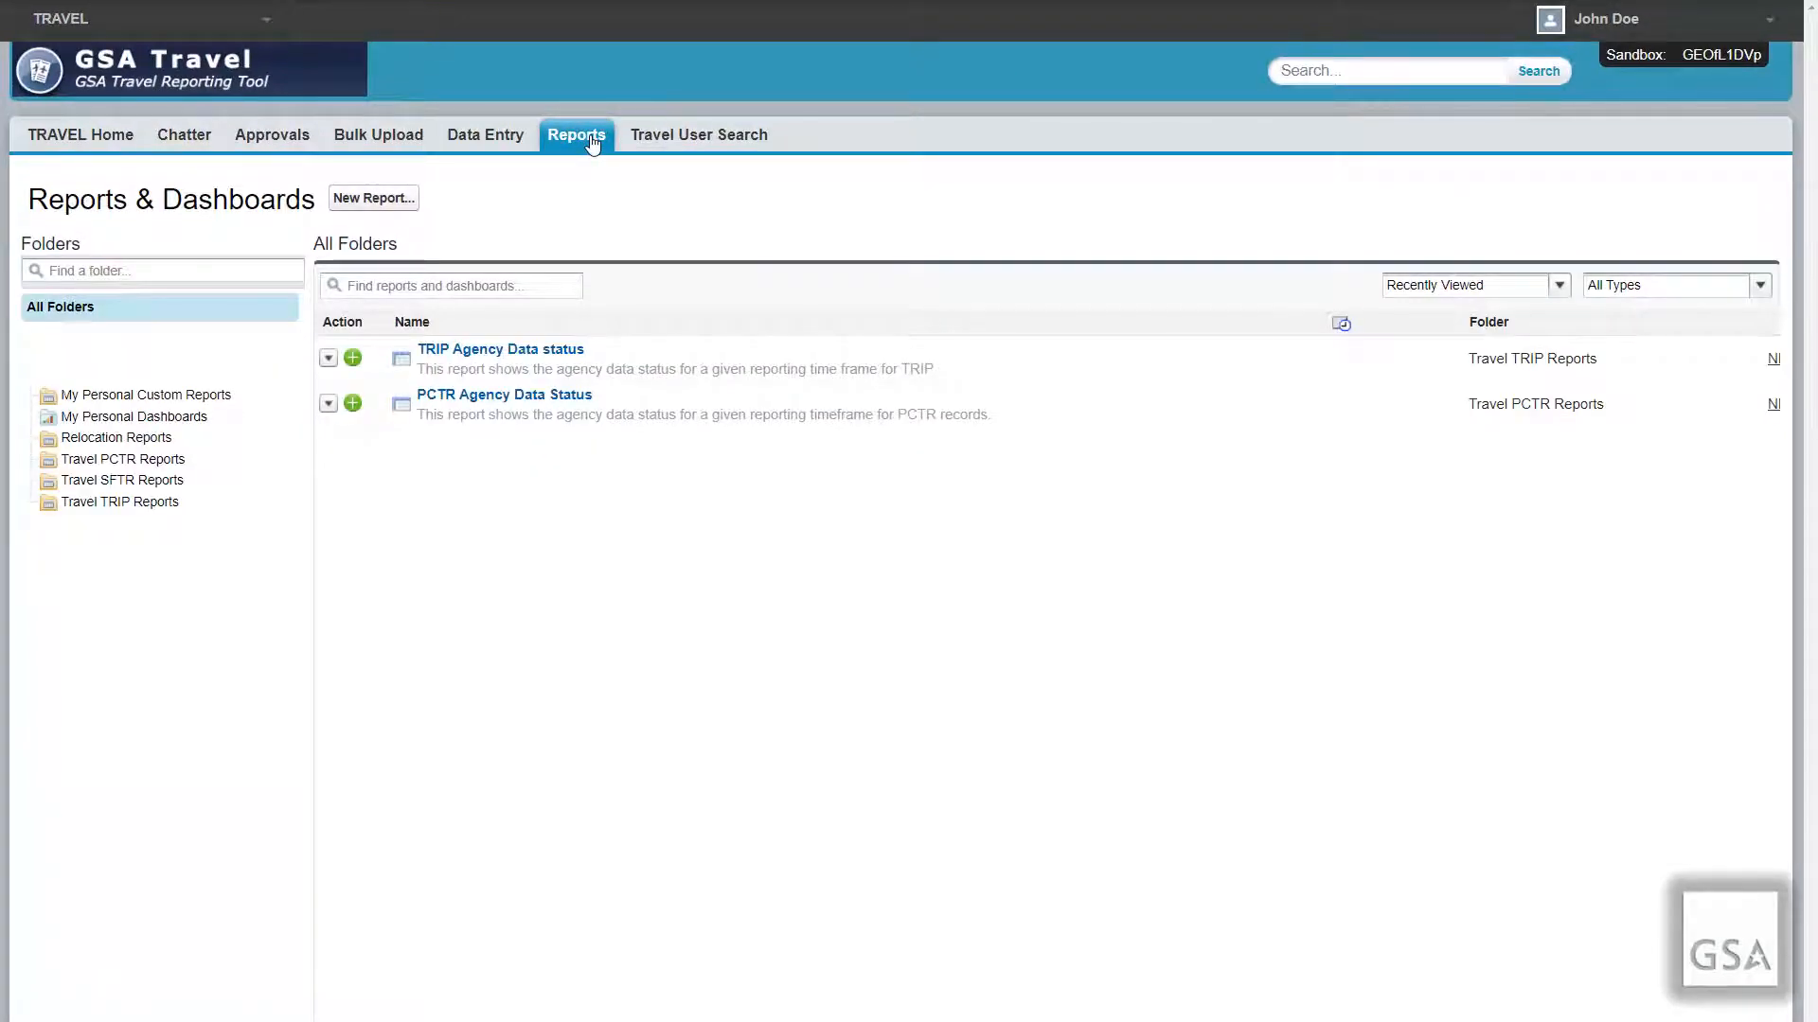
click(675, 142)
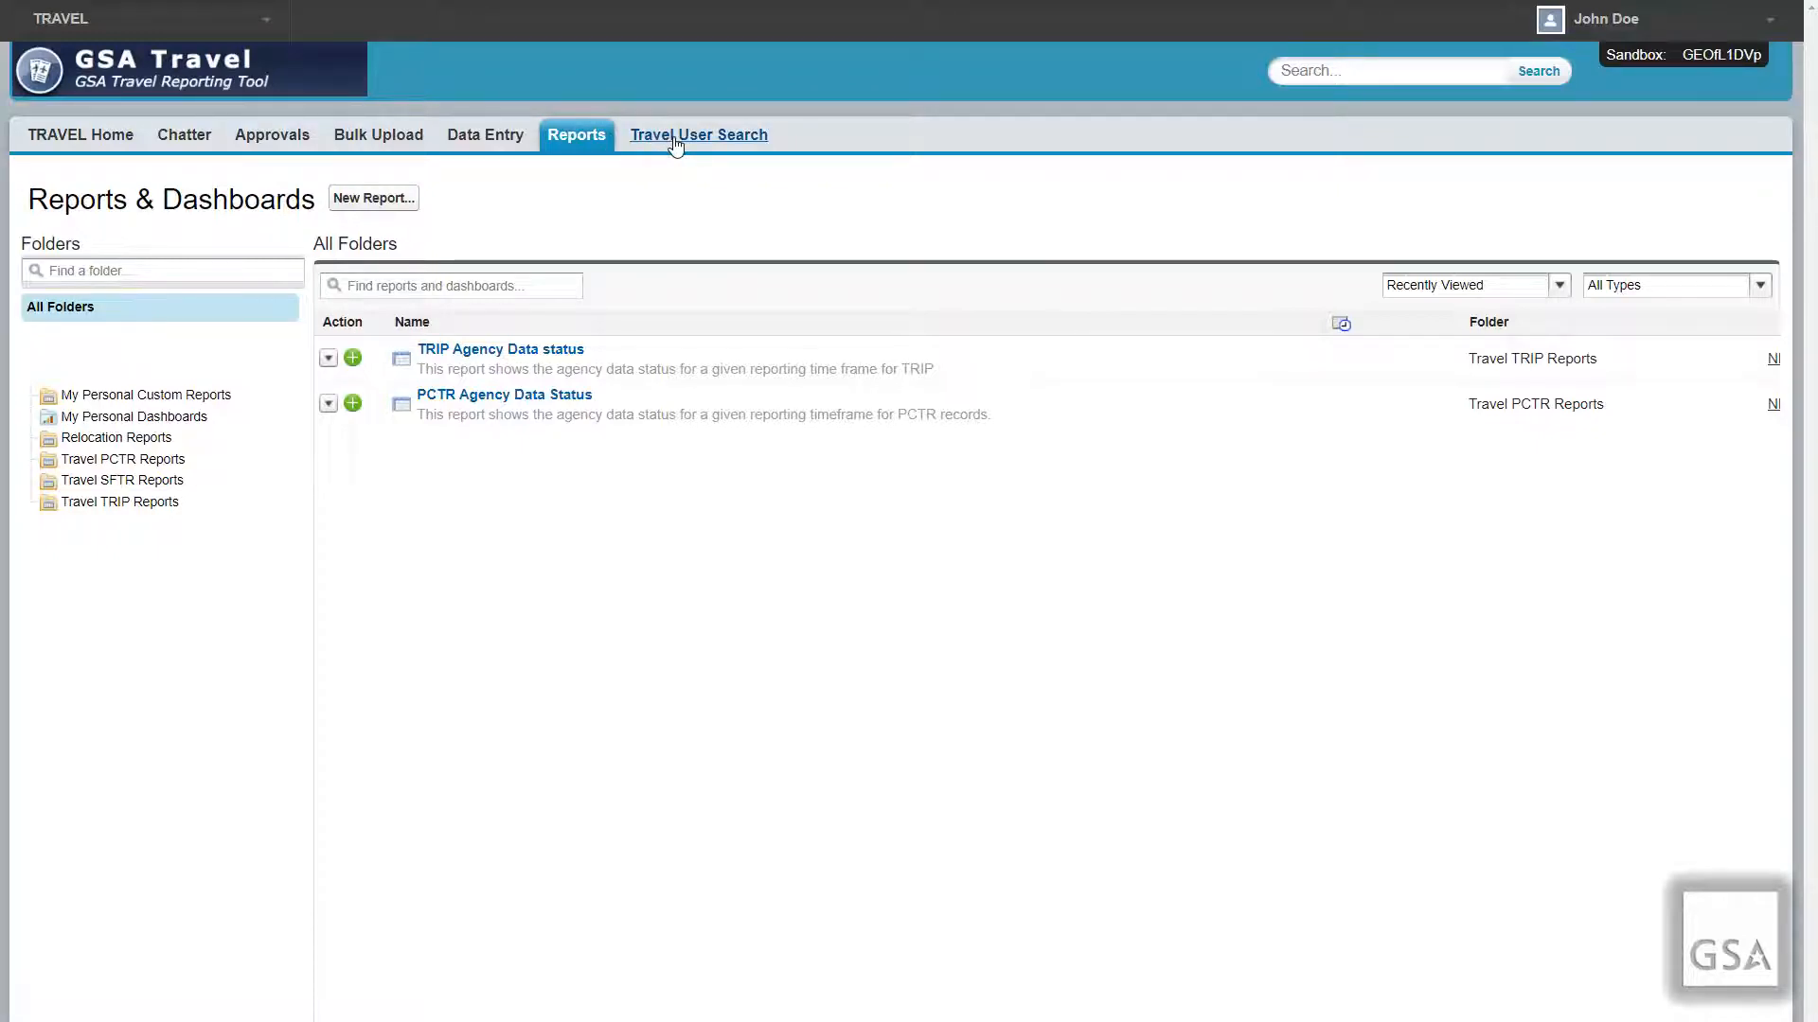
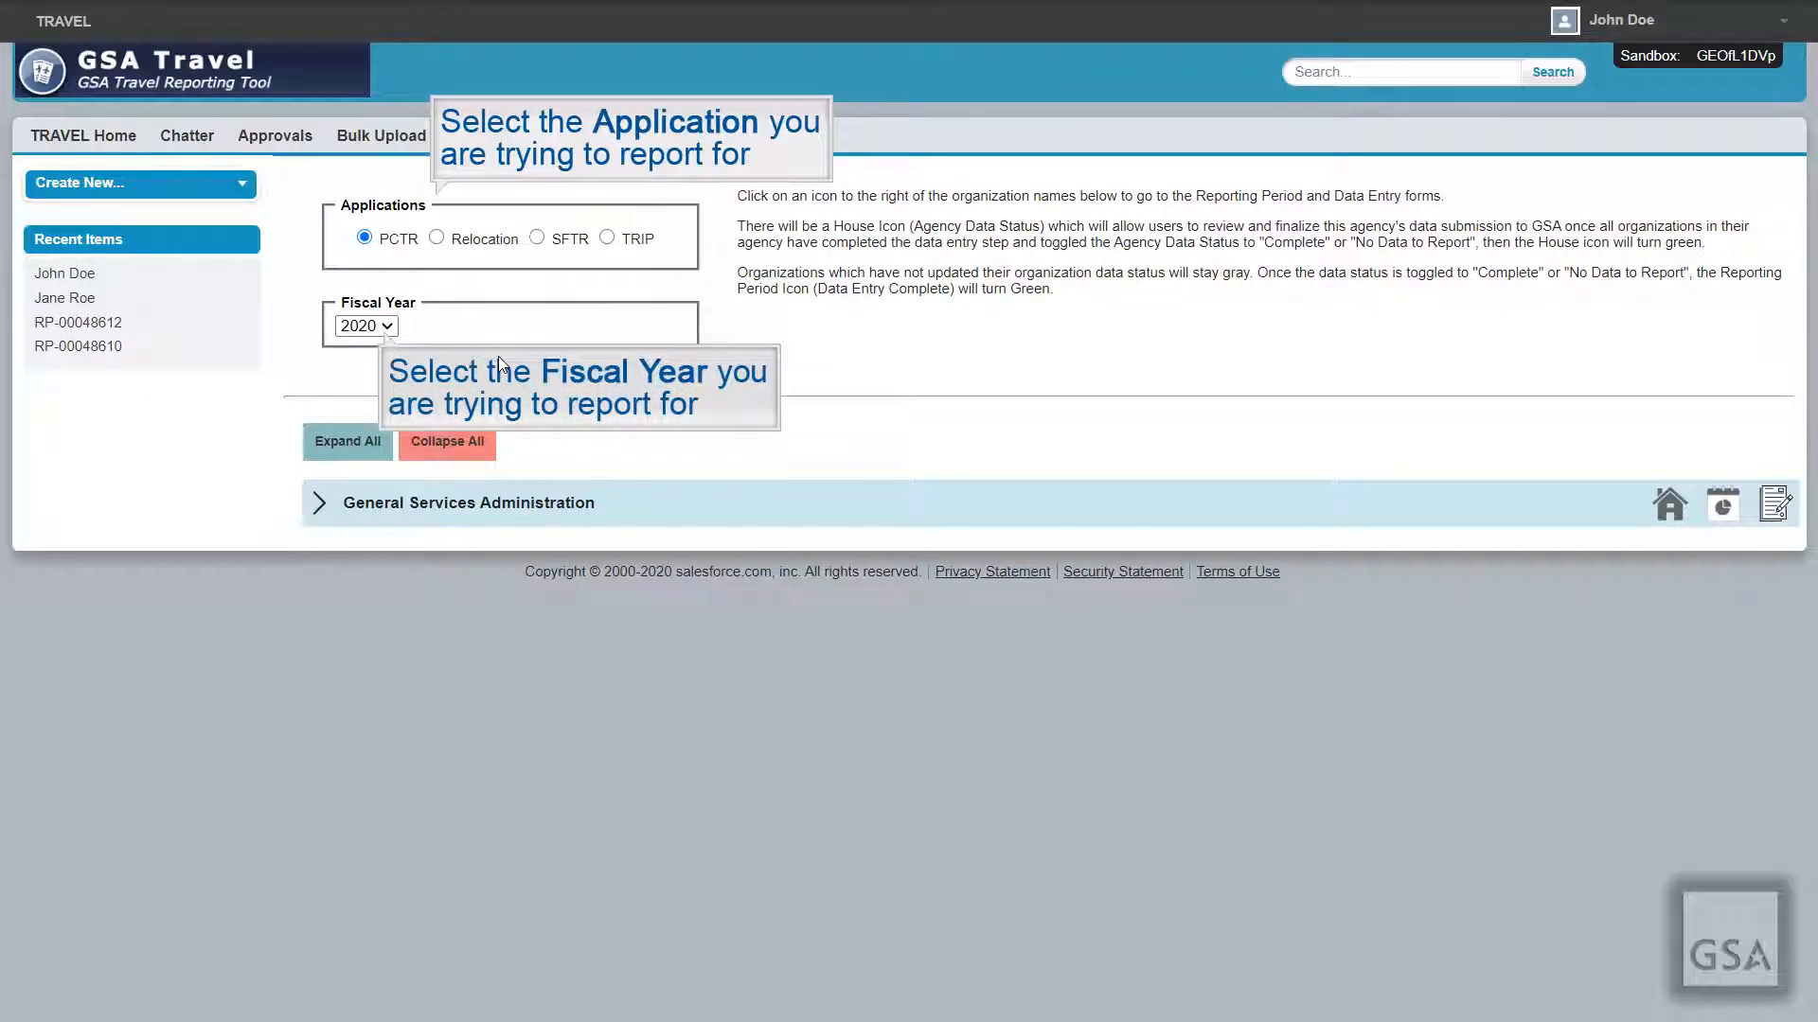
Step: Keep fiscal year 2020 and expand General Services Administration to show Office of Governmentwide Policy
click(383, 329)
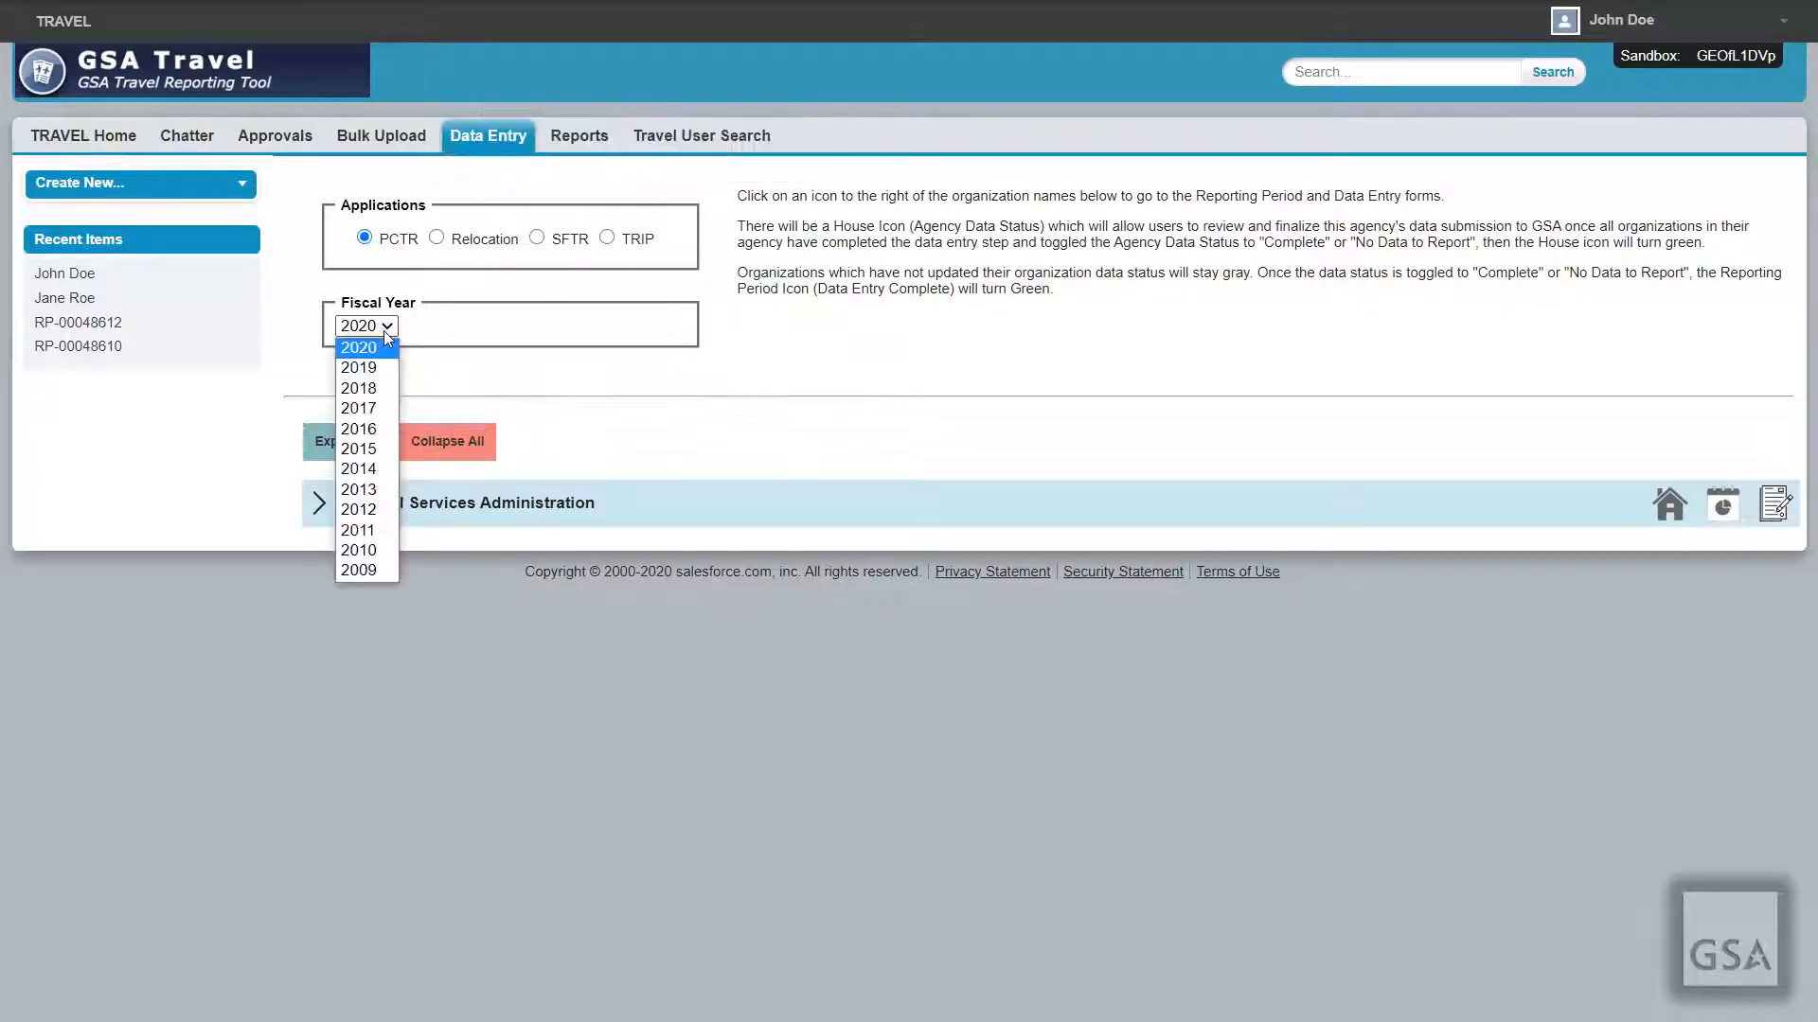
click(383, 331)
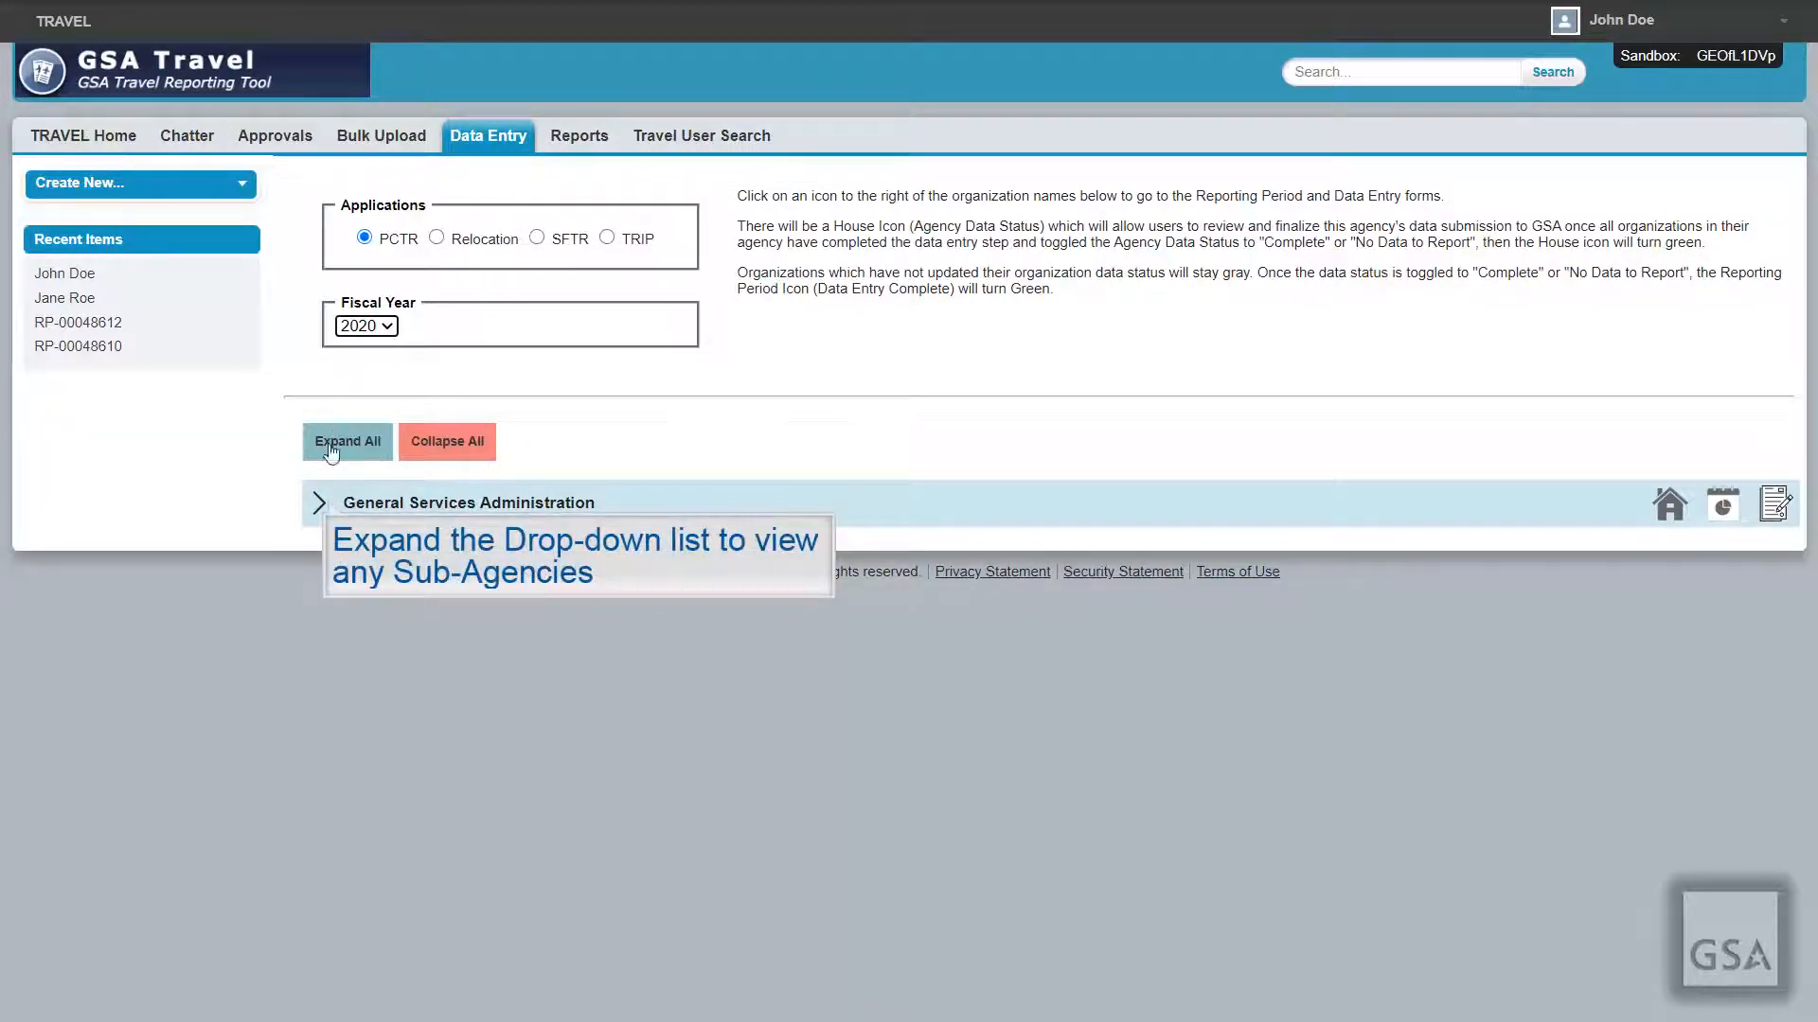
click(319, 503)
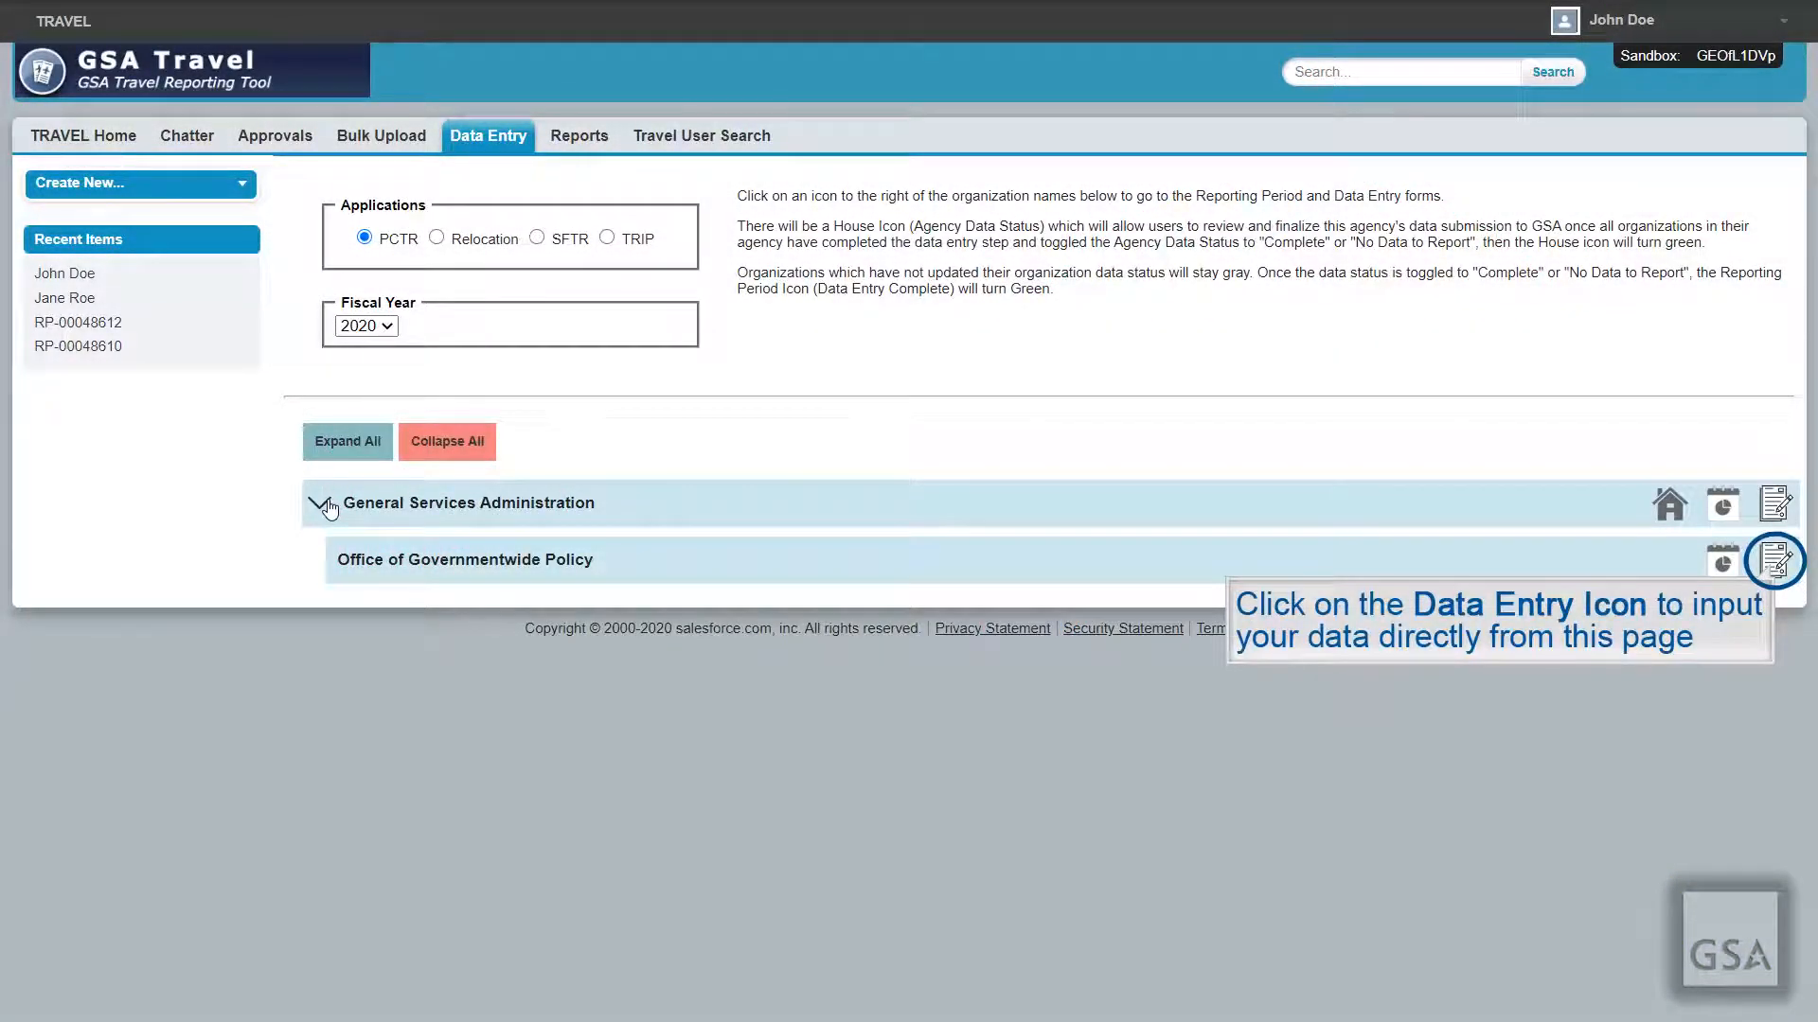
Step: Save a premium-class training trip from Washington, DC to San Francisco, CA for Office of Governmentwide Policy
click(1774, 558)
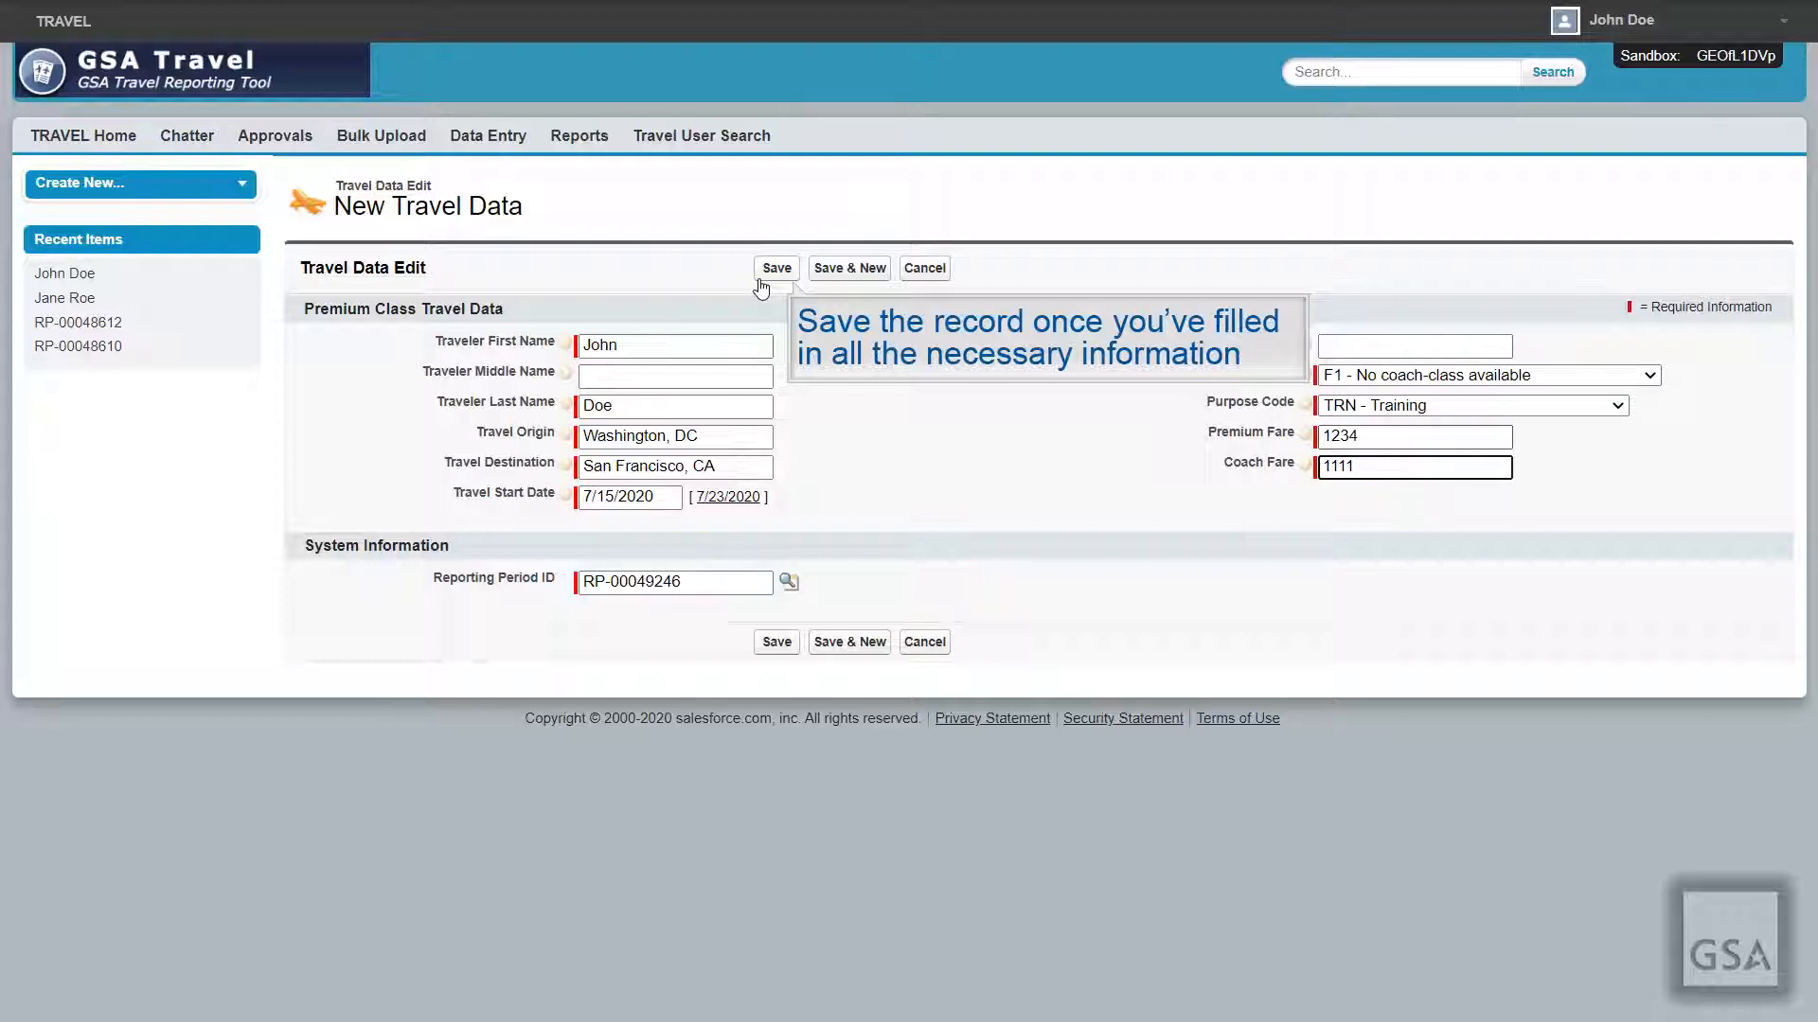
click(762, 287)
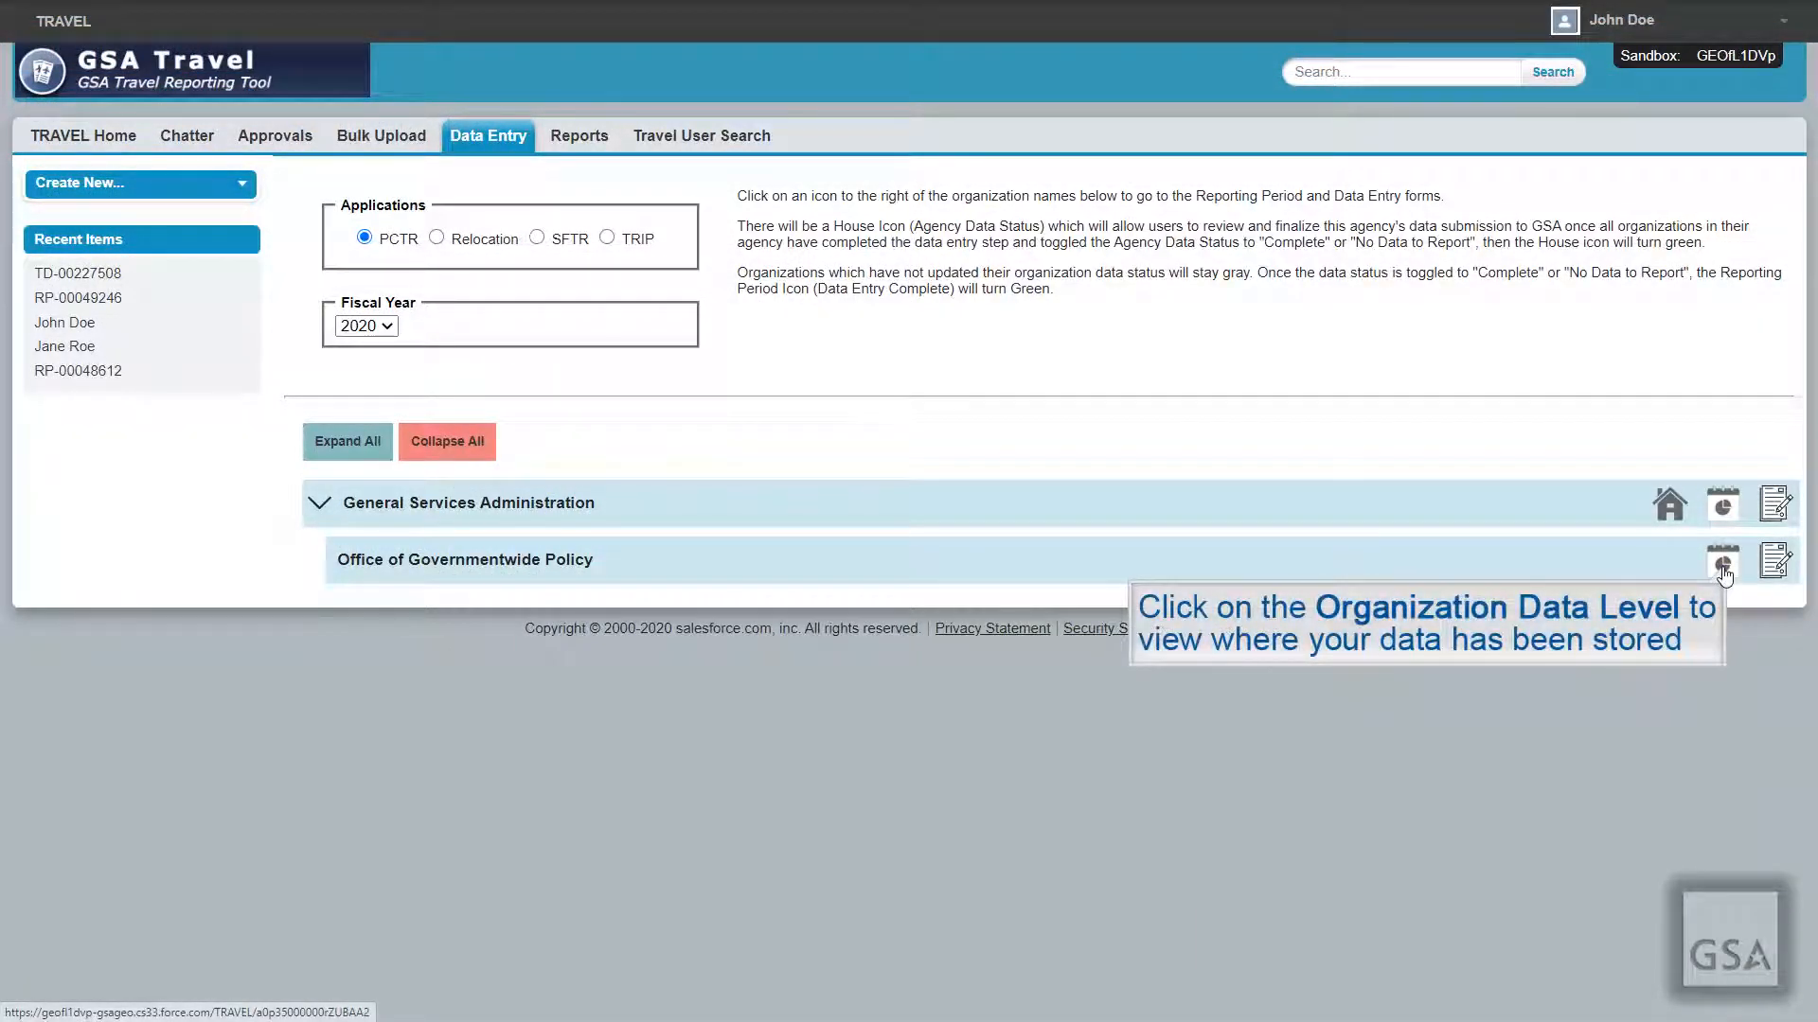
Step: Open reporting period RP-00049246 and confirm travel record TD-00227508 is listed there
click(1723, 568)
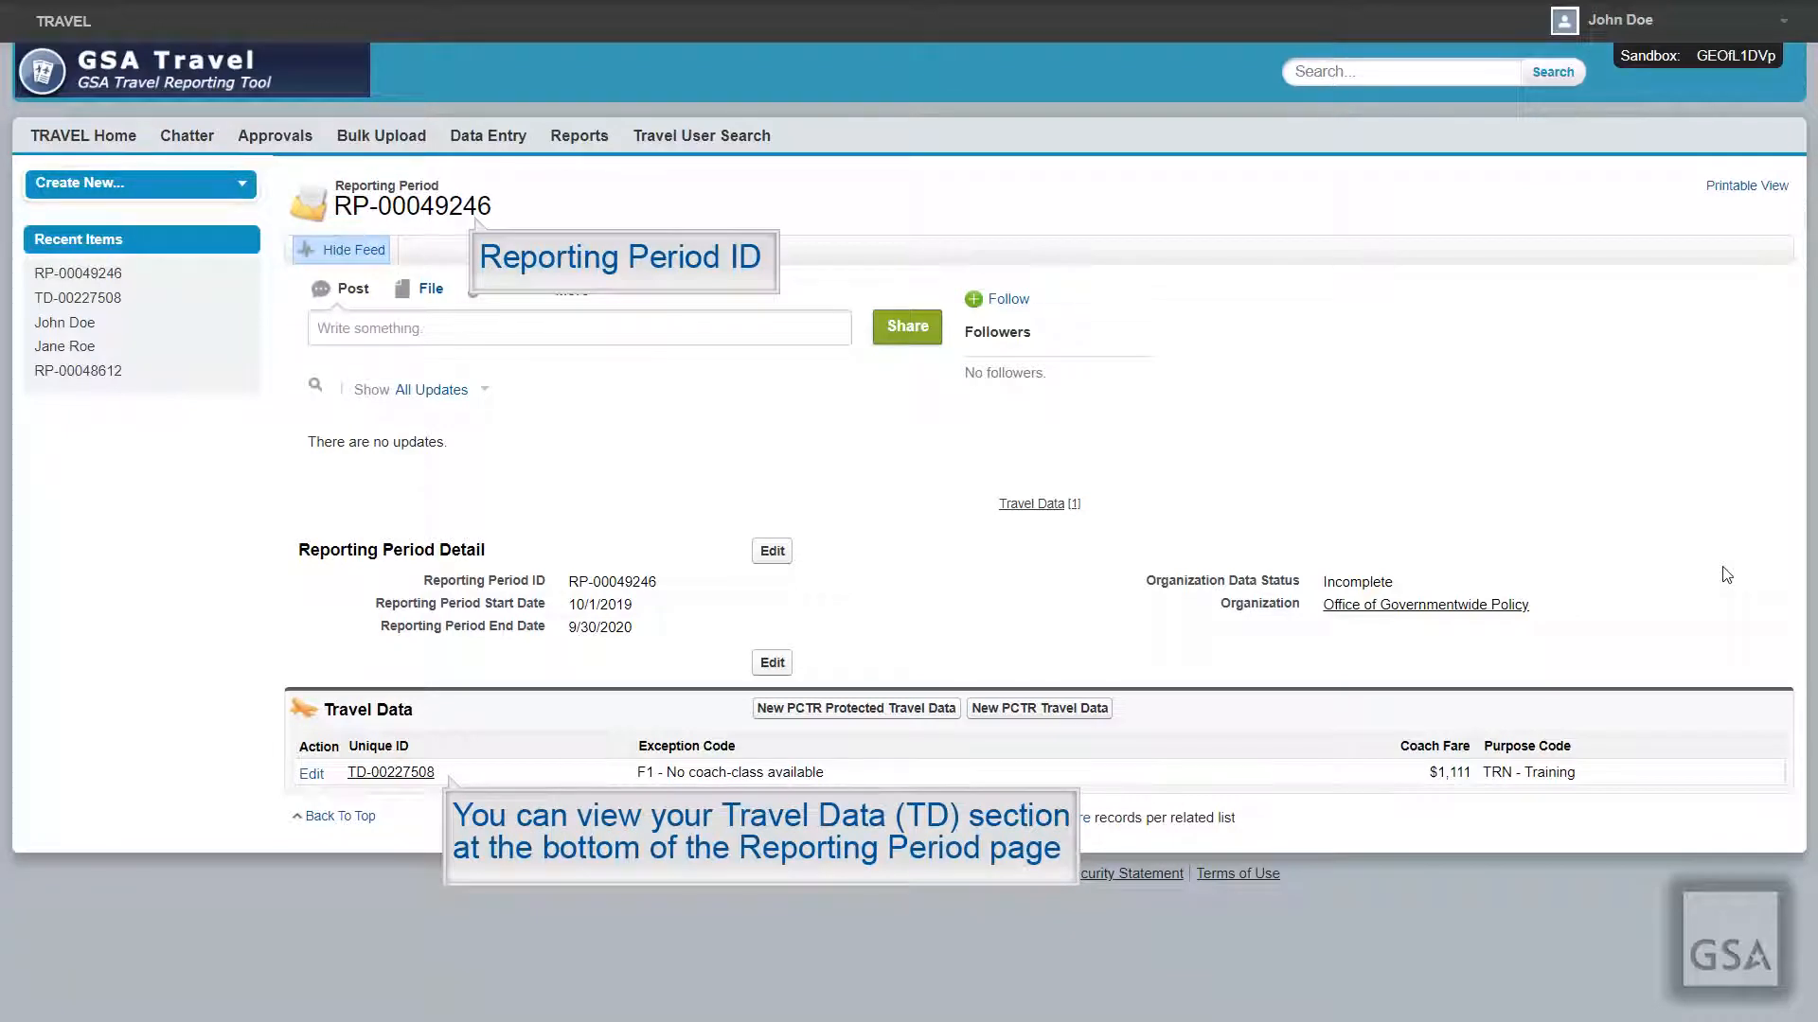
click(448, 777)
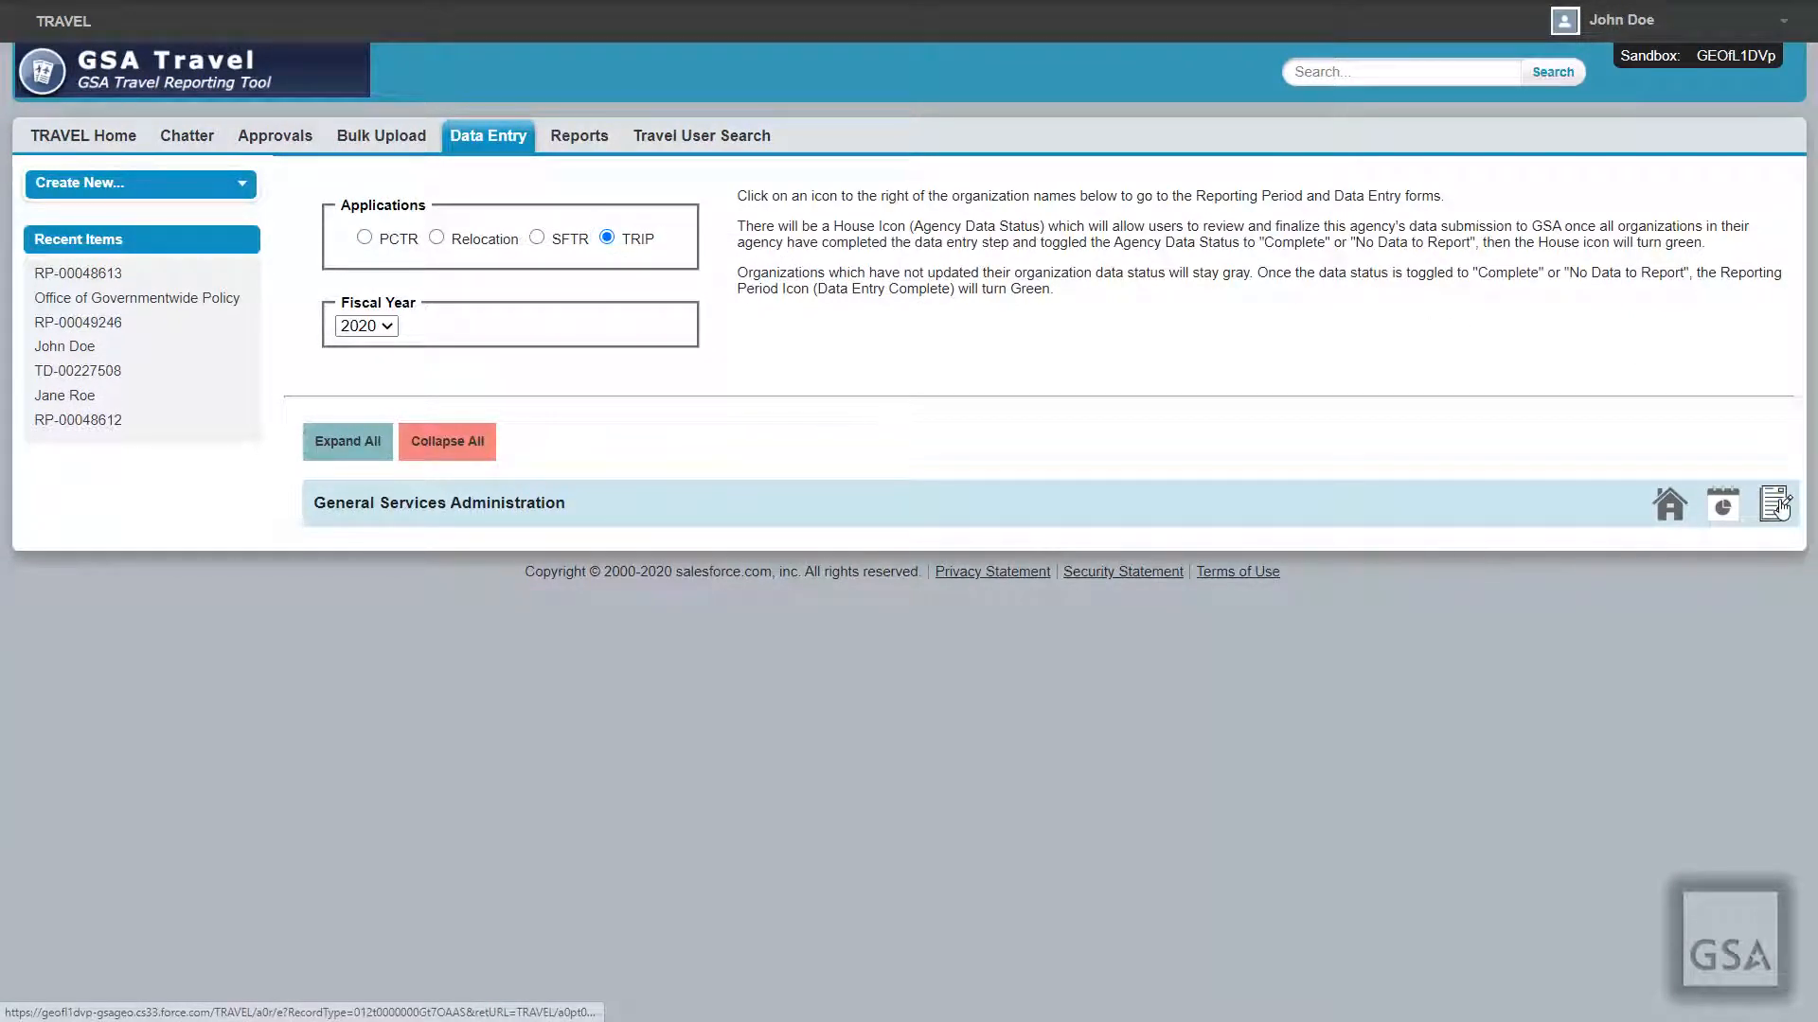
Step: Save a 120-trip TRIP record for General Services Administration and open reporting period RP-00048613
click(1776, 505)
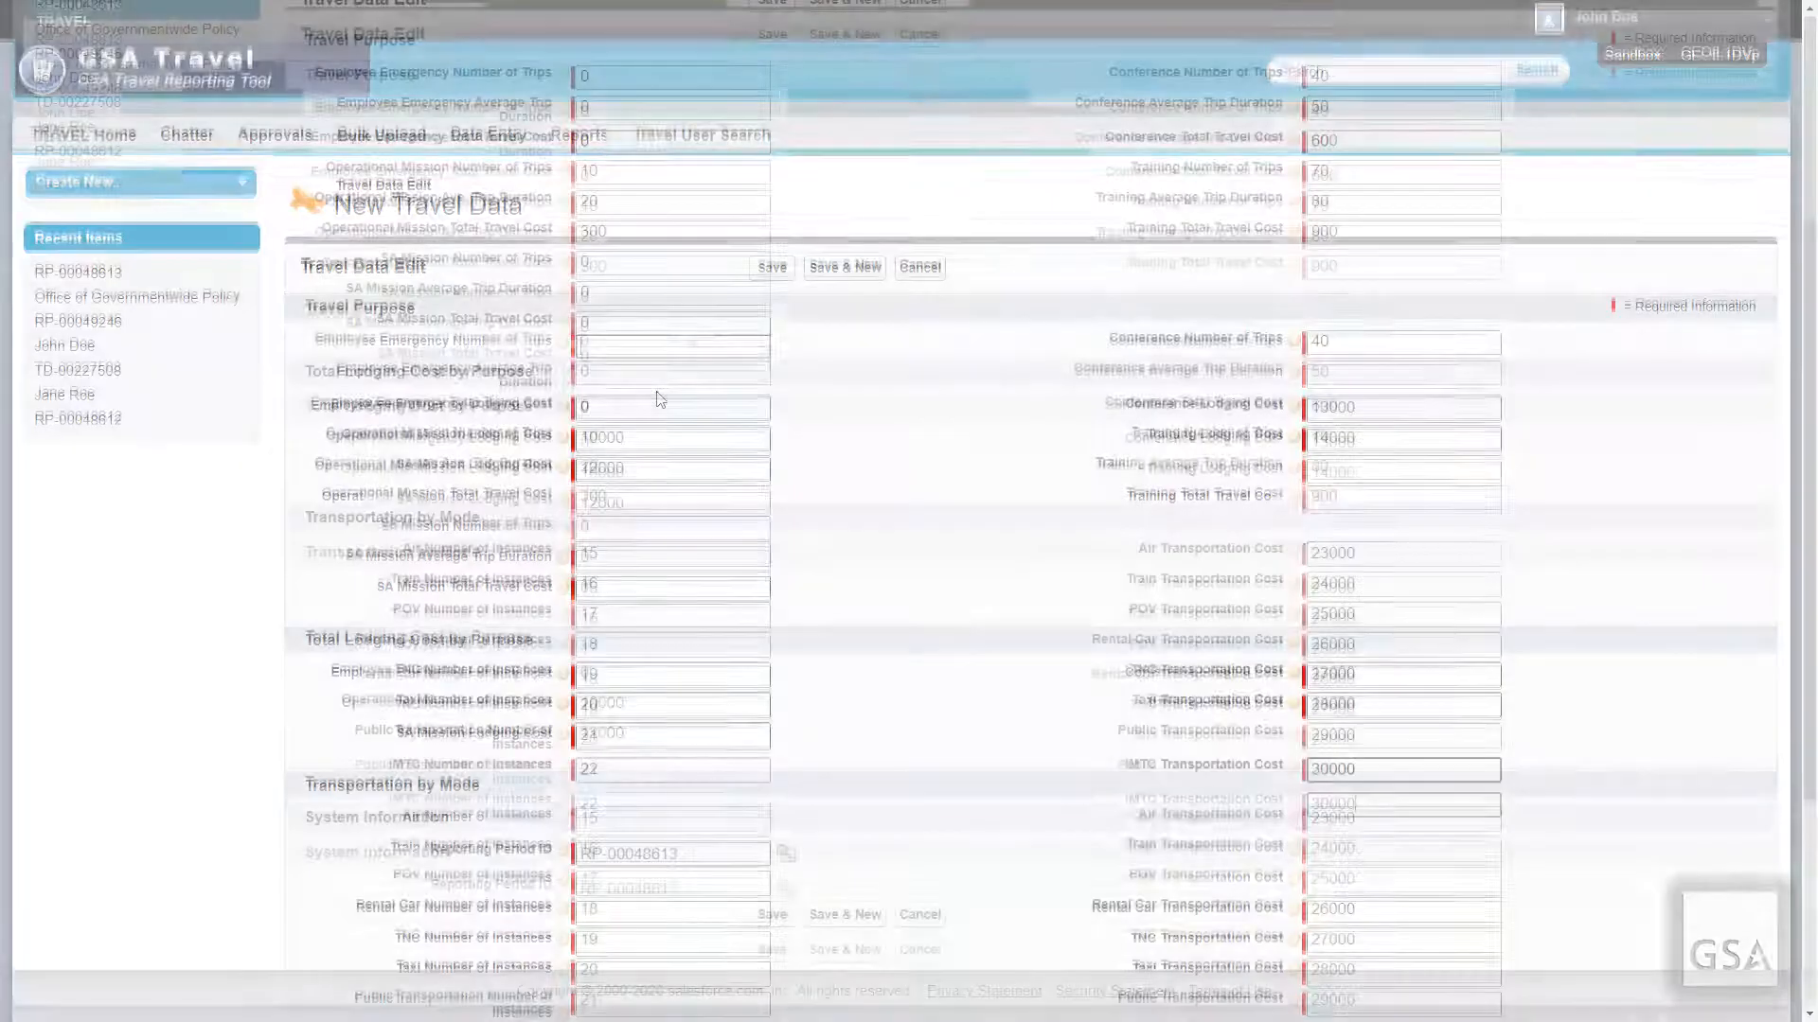
click(772, 916)
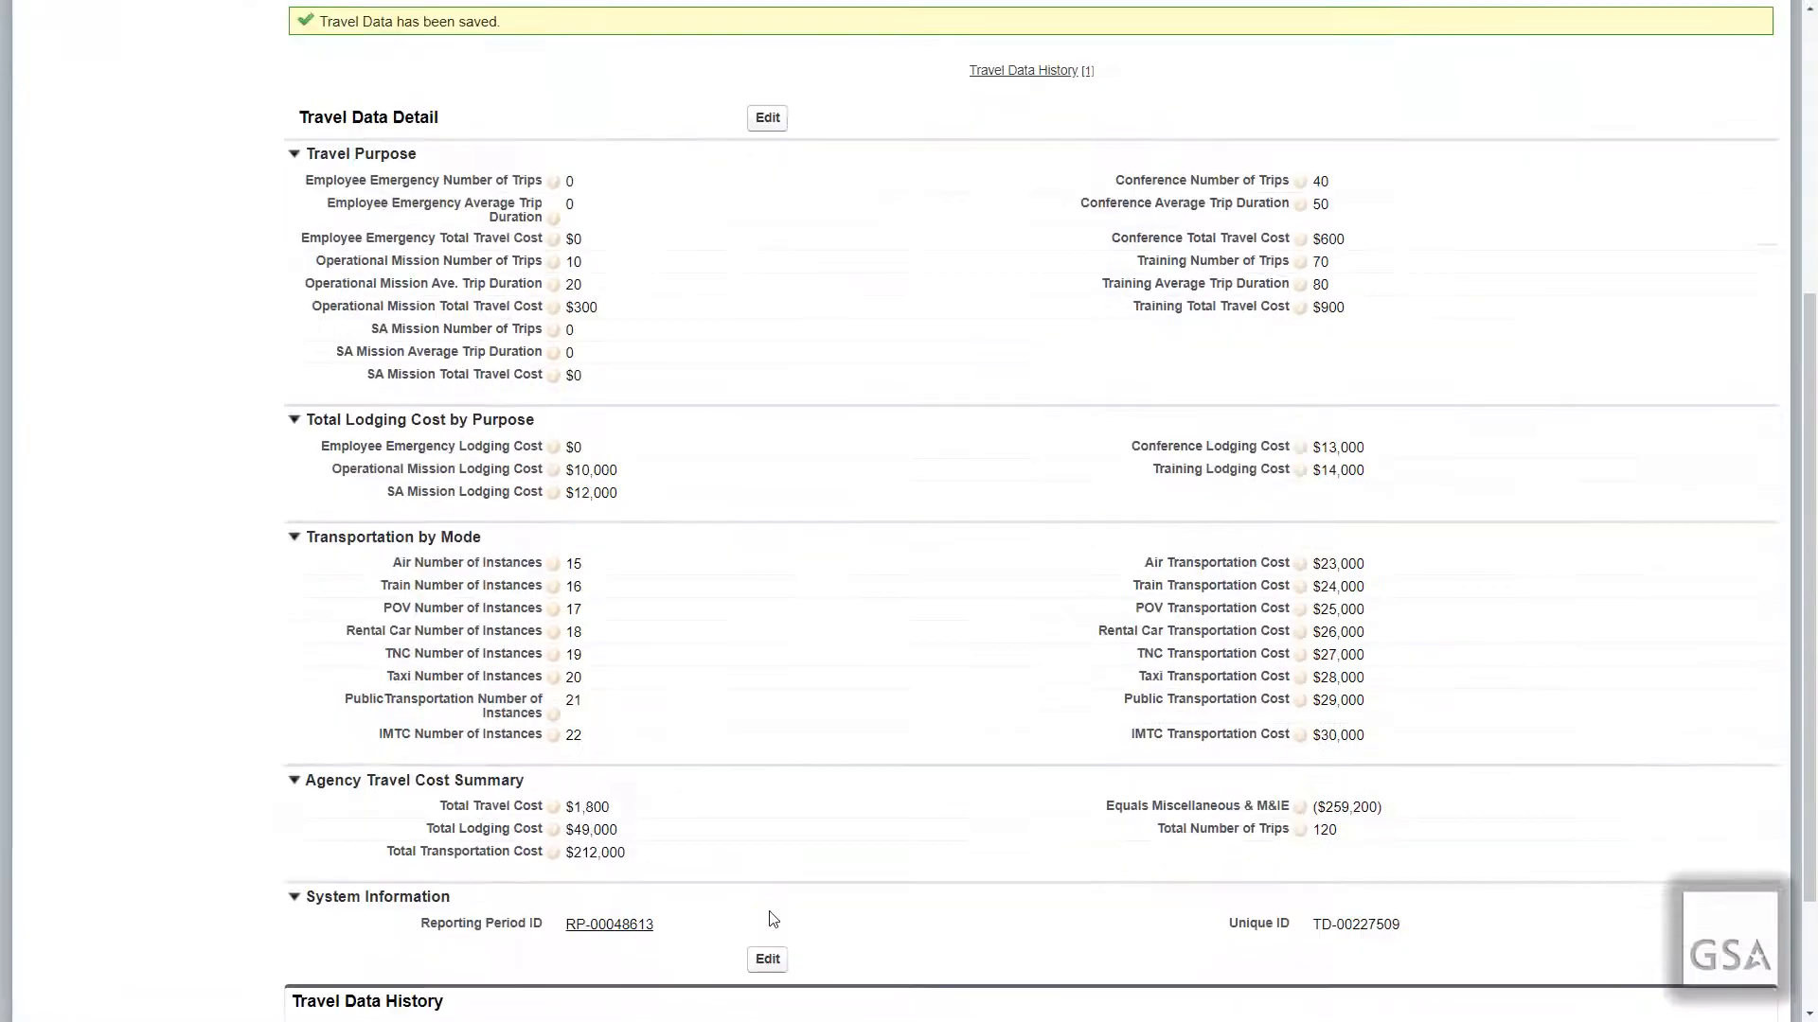
scroll(751, 900, down, 2)
mouse_move(630, 762)
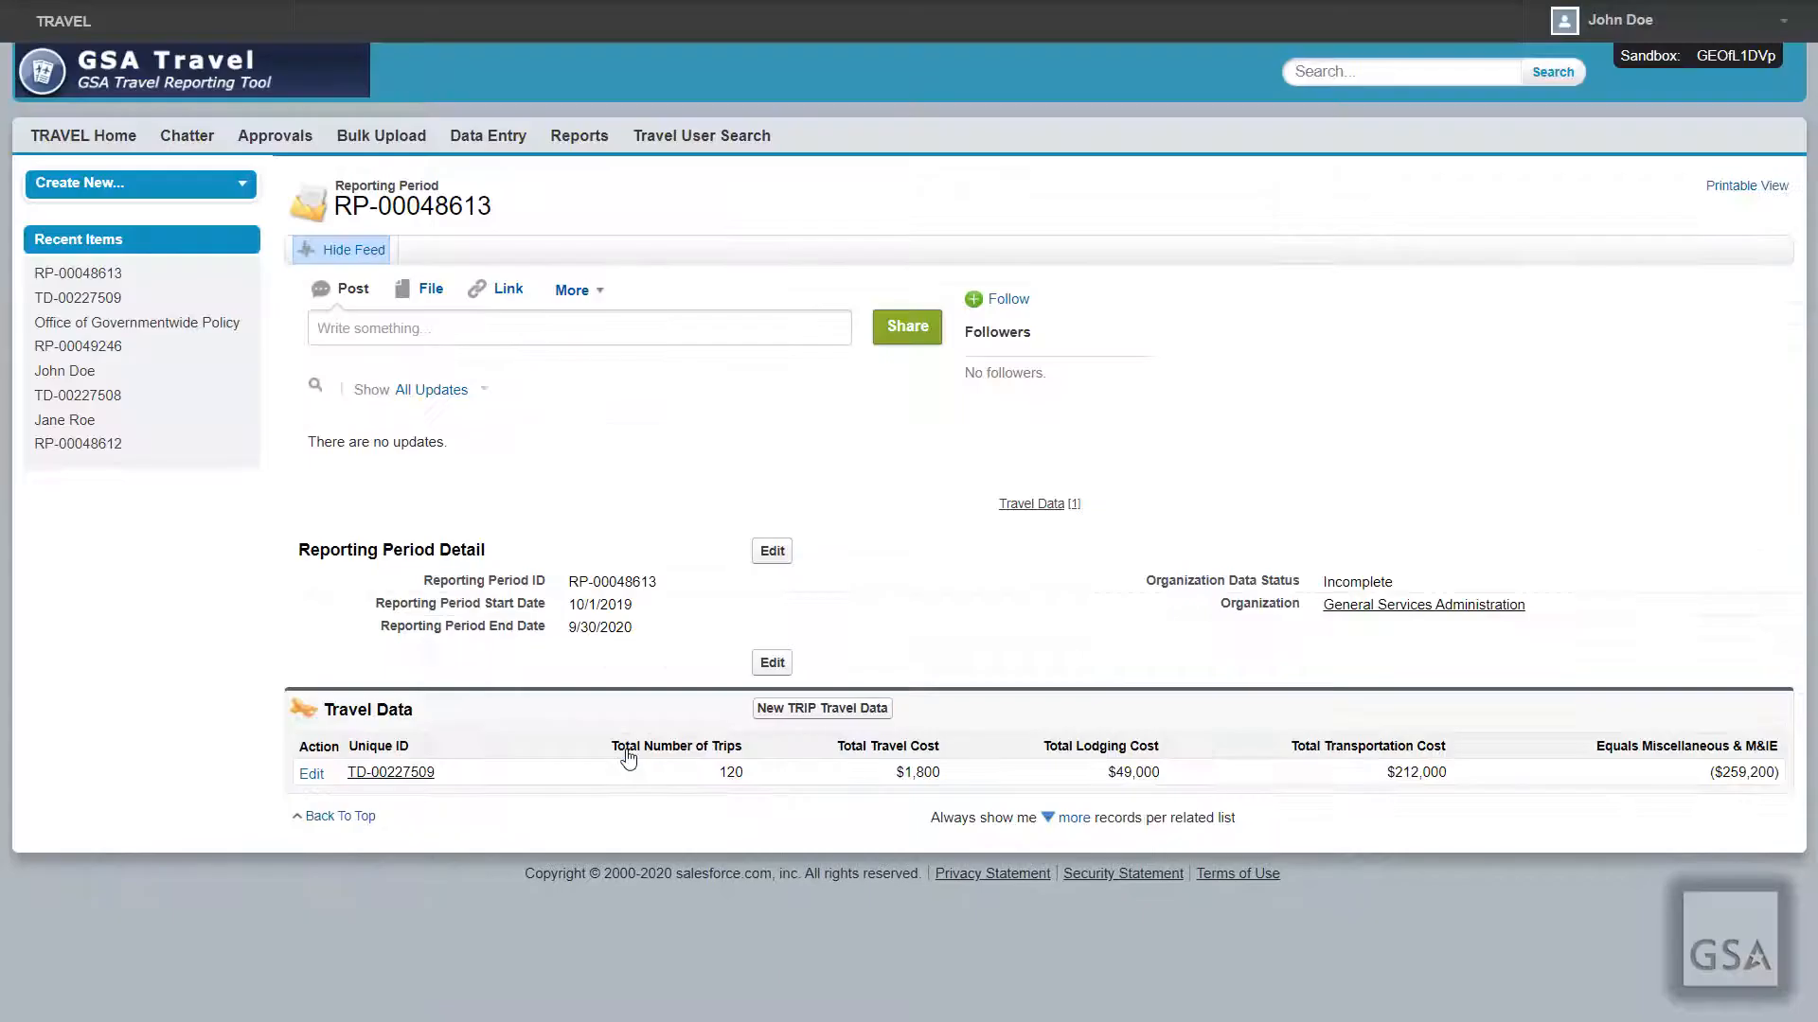
click(627, 753)
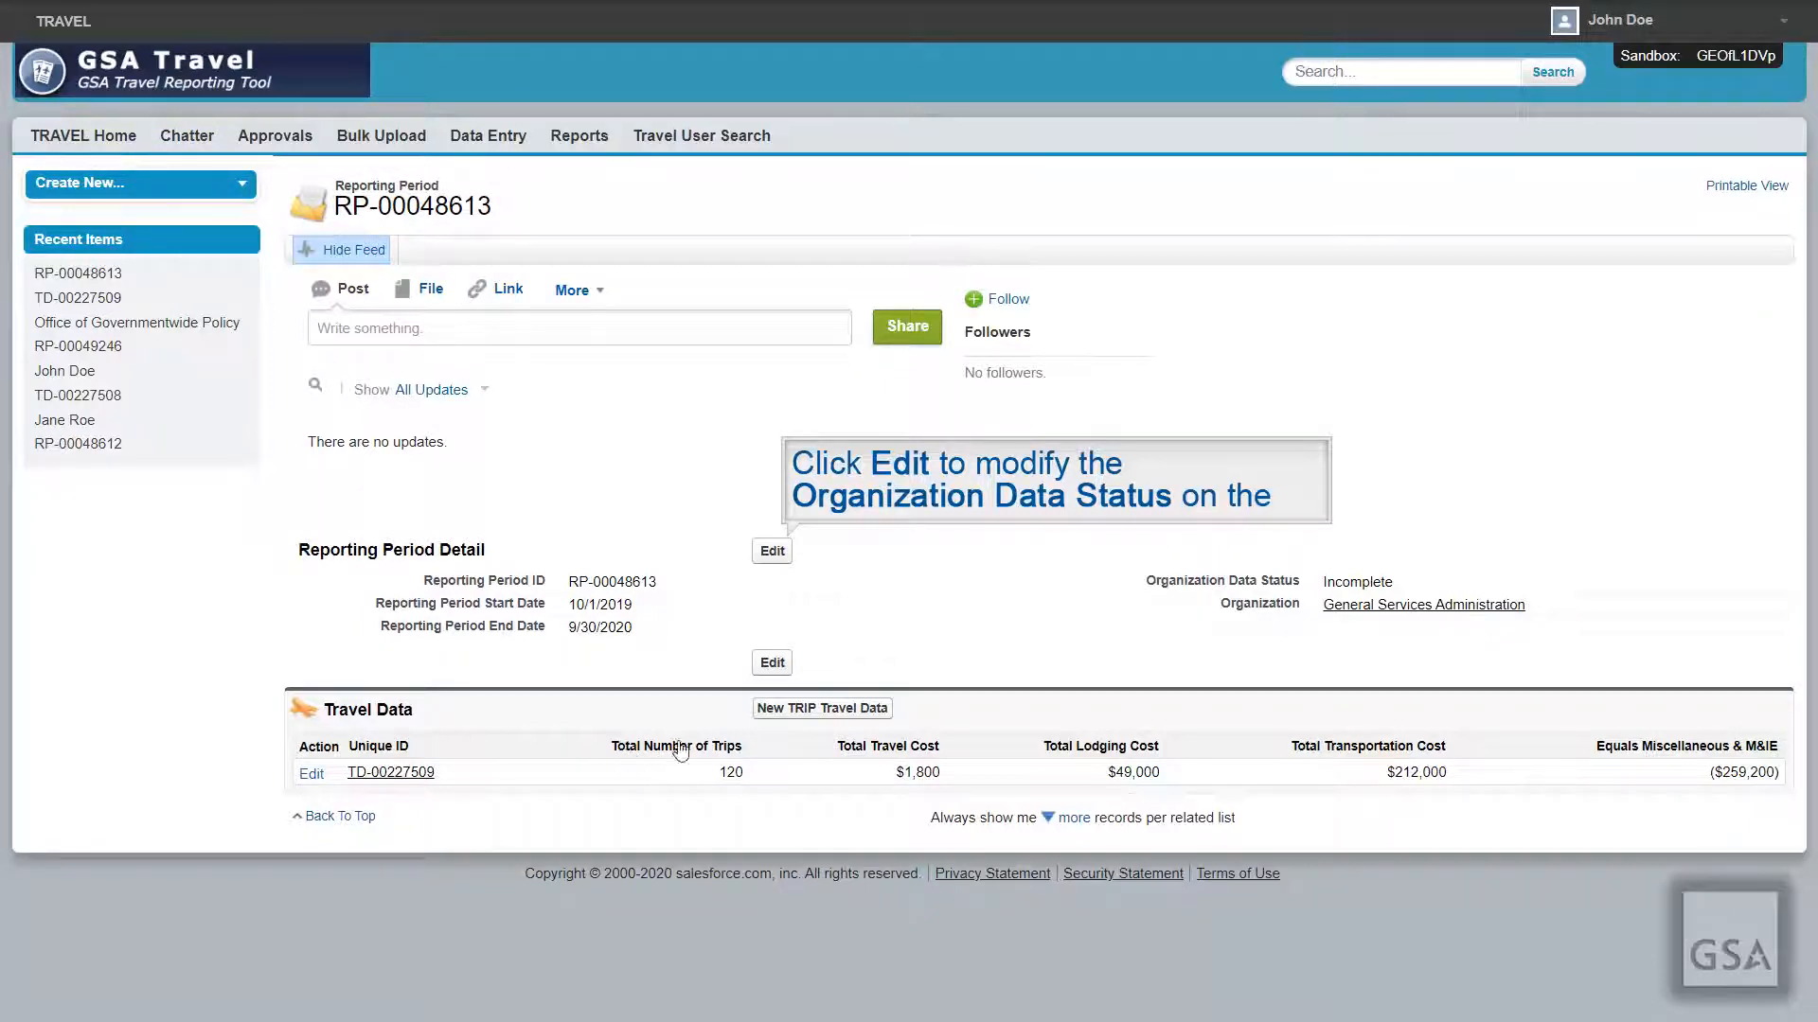
Step: Change RP-00048613's Organization Data Status to Complete and save it
click(773, 551)
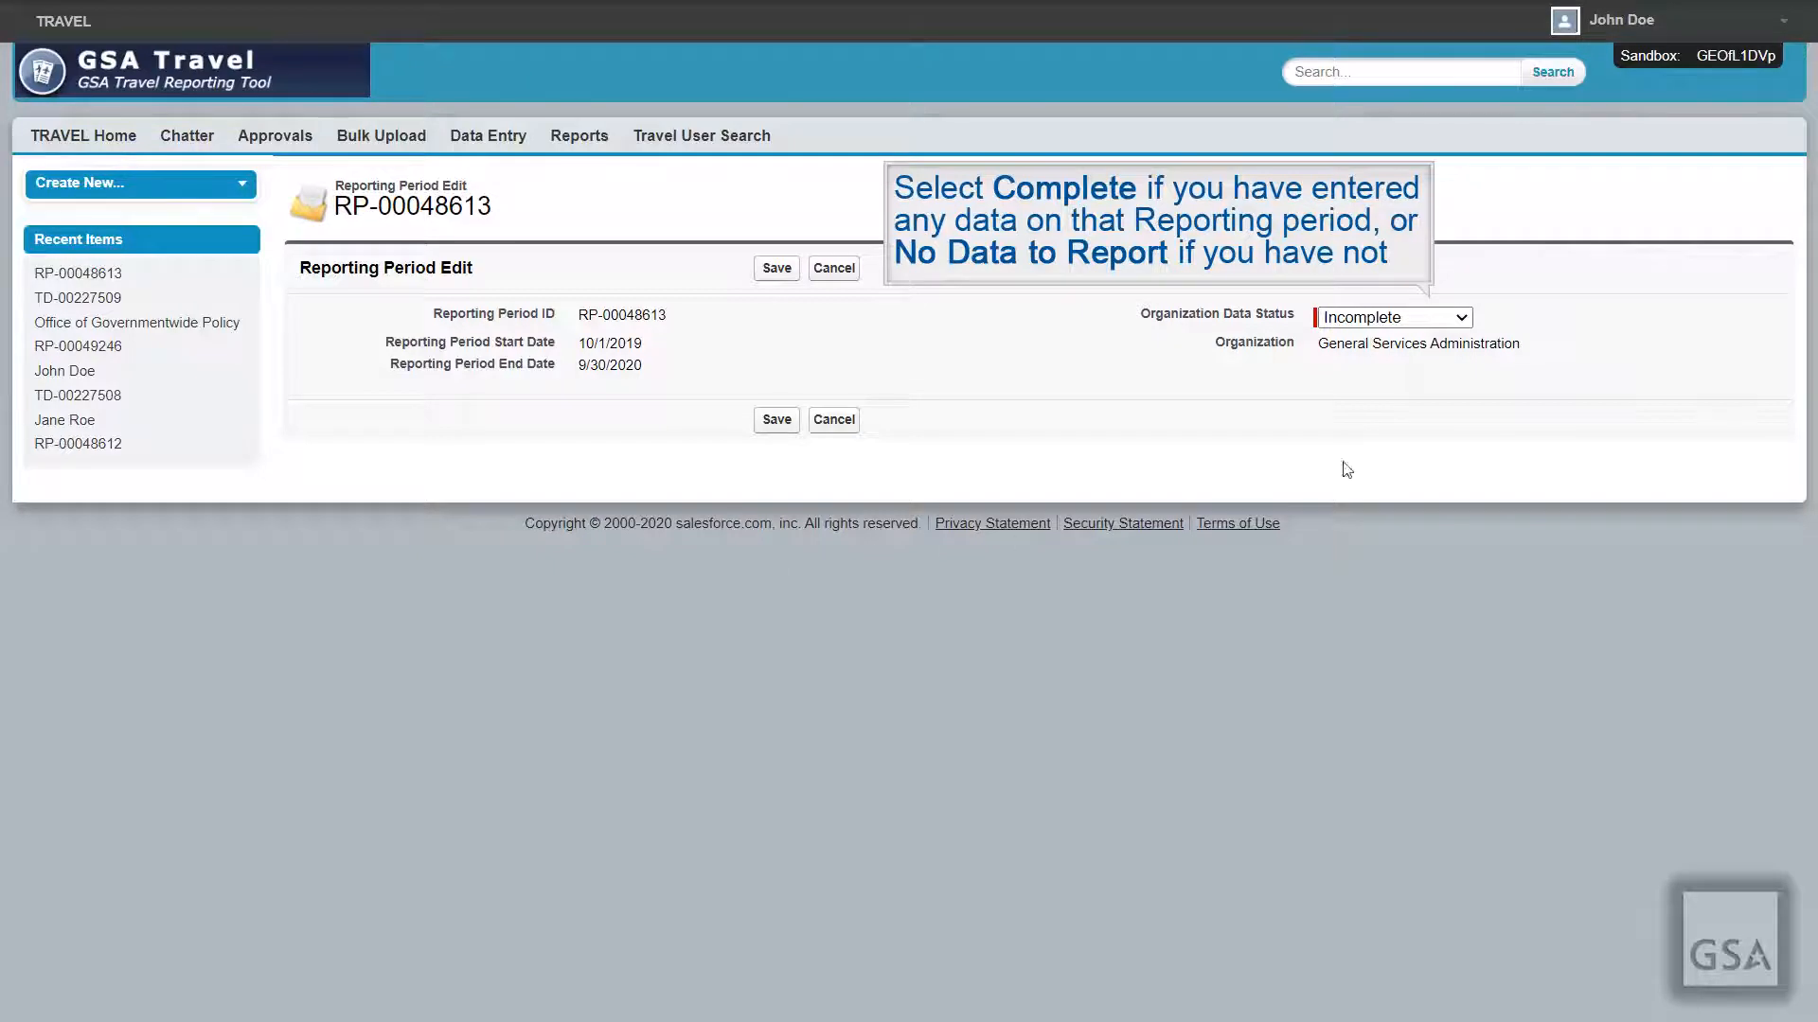
click(1458, 318)
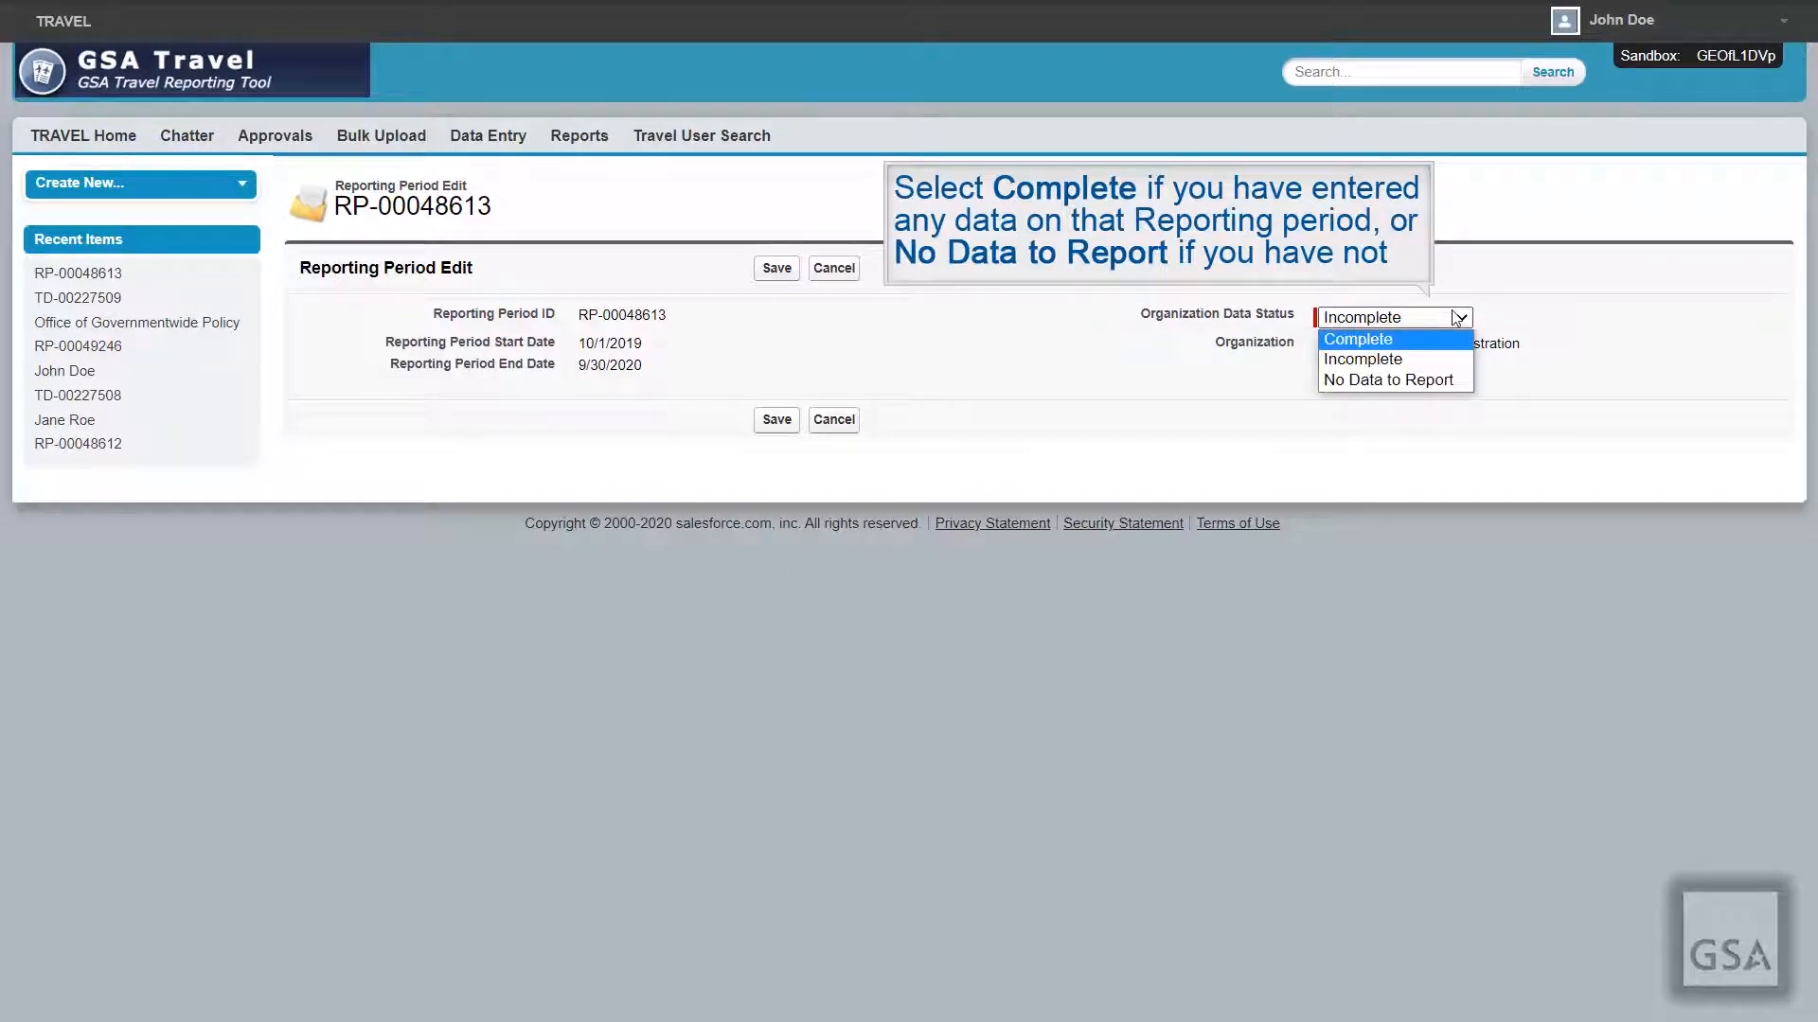
click(1441, 341)
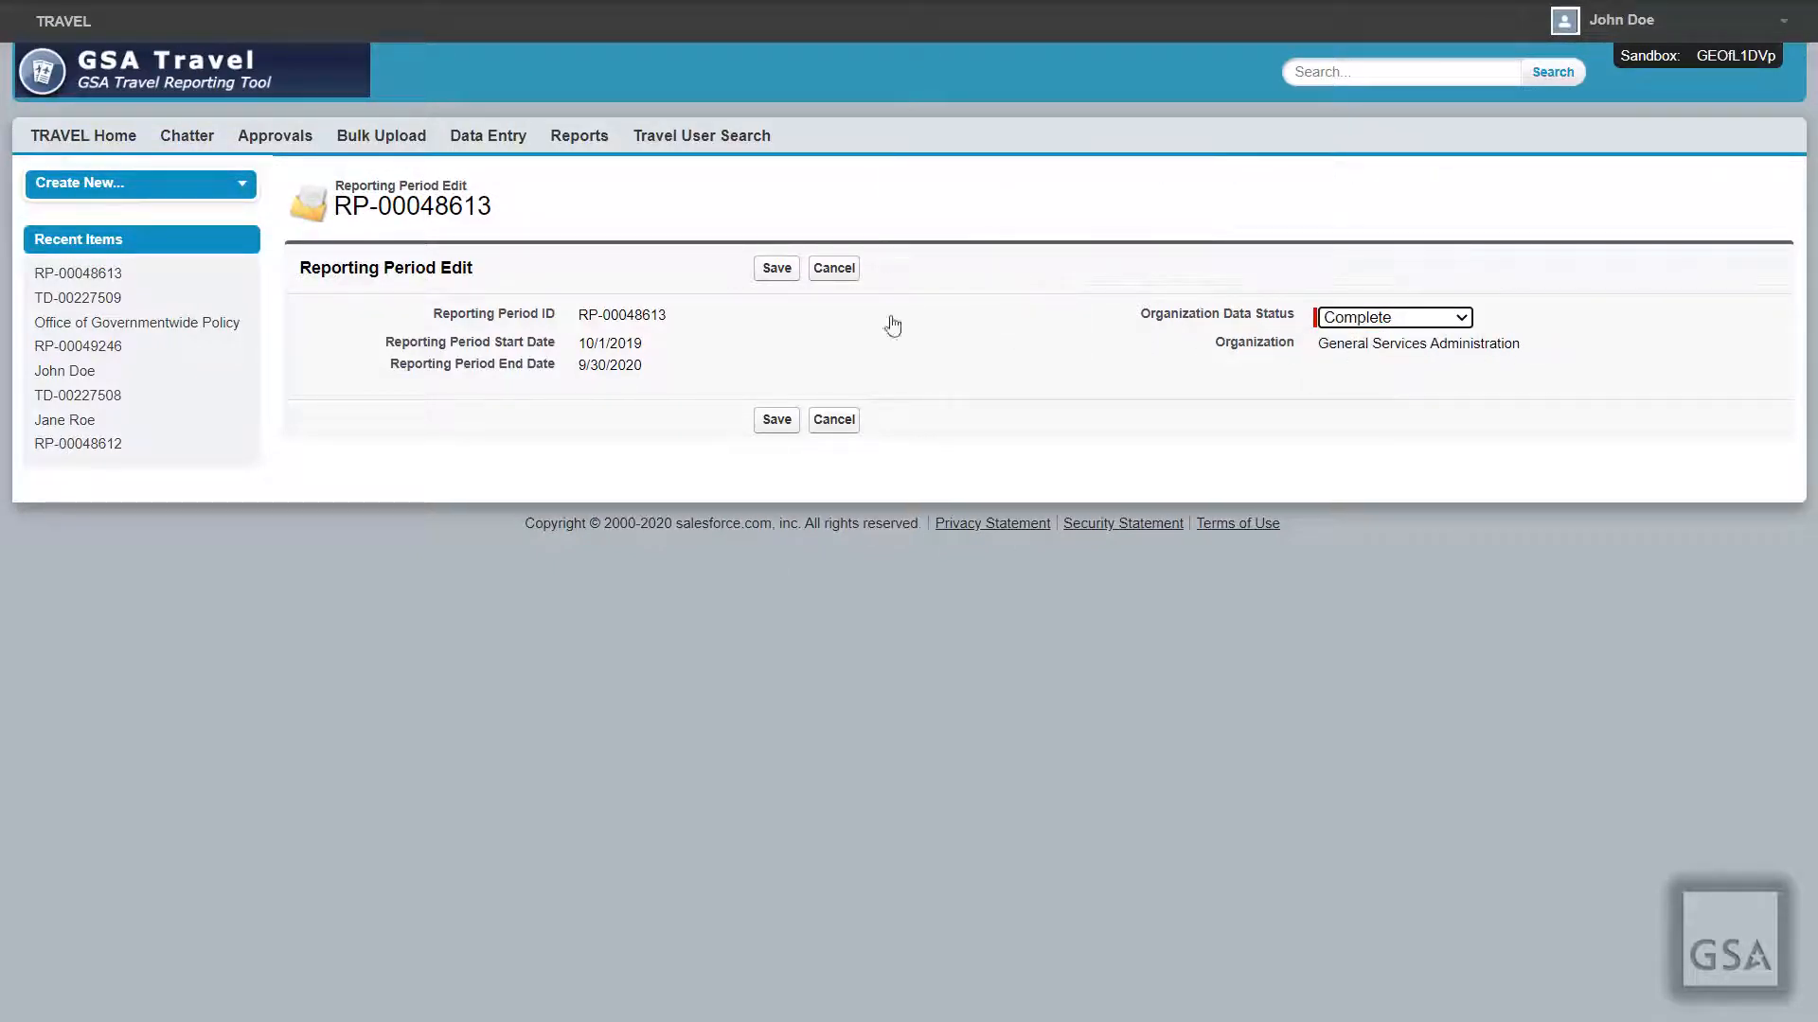
click(774, 270)
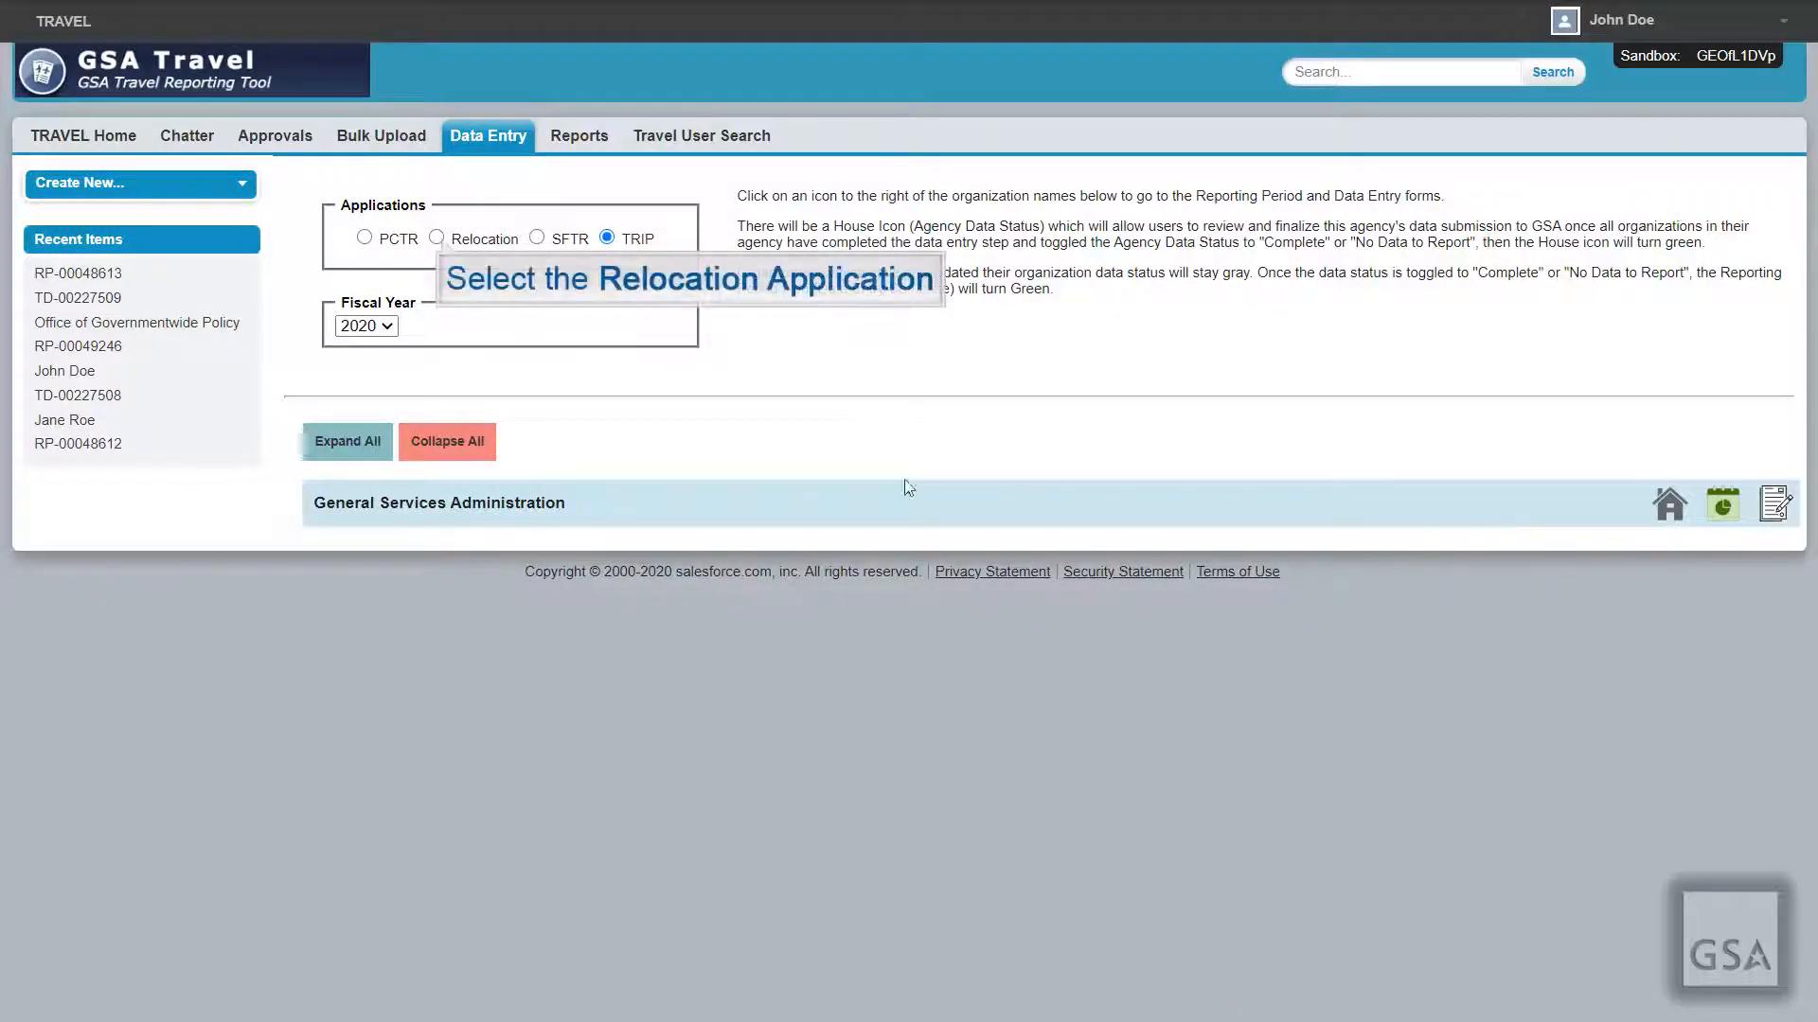
Step: Switch to Relocation and start record TD-00227511 under General Services Administration's period RP-00049248
click(437, 238)
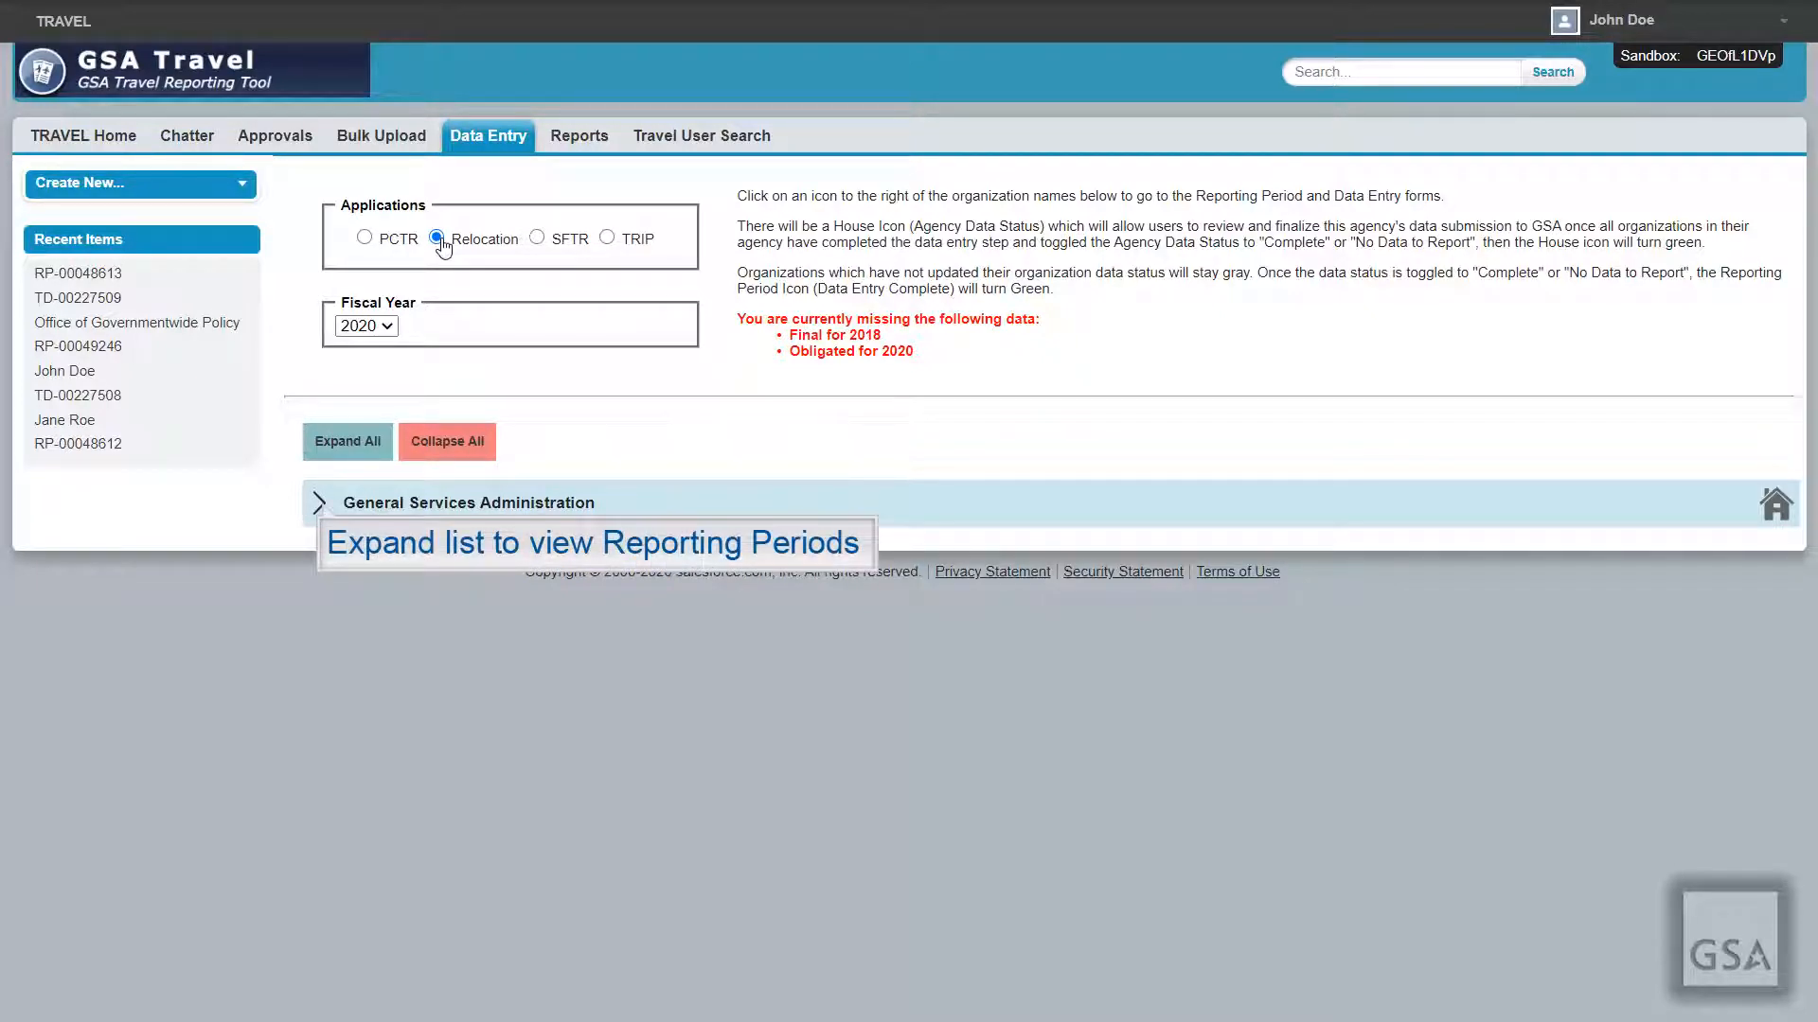
click(320, 503)
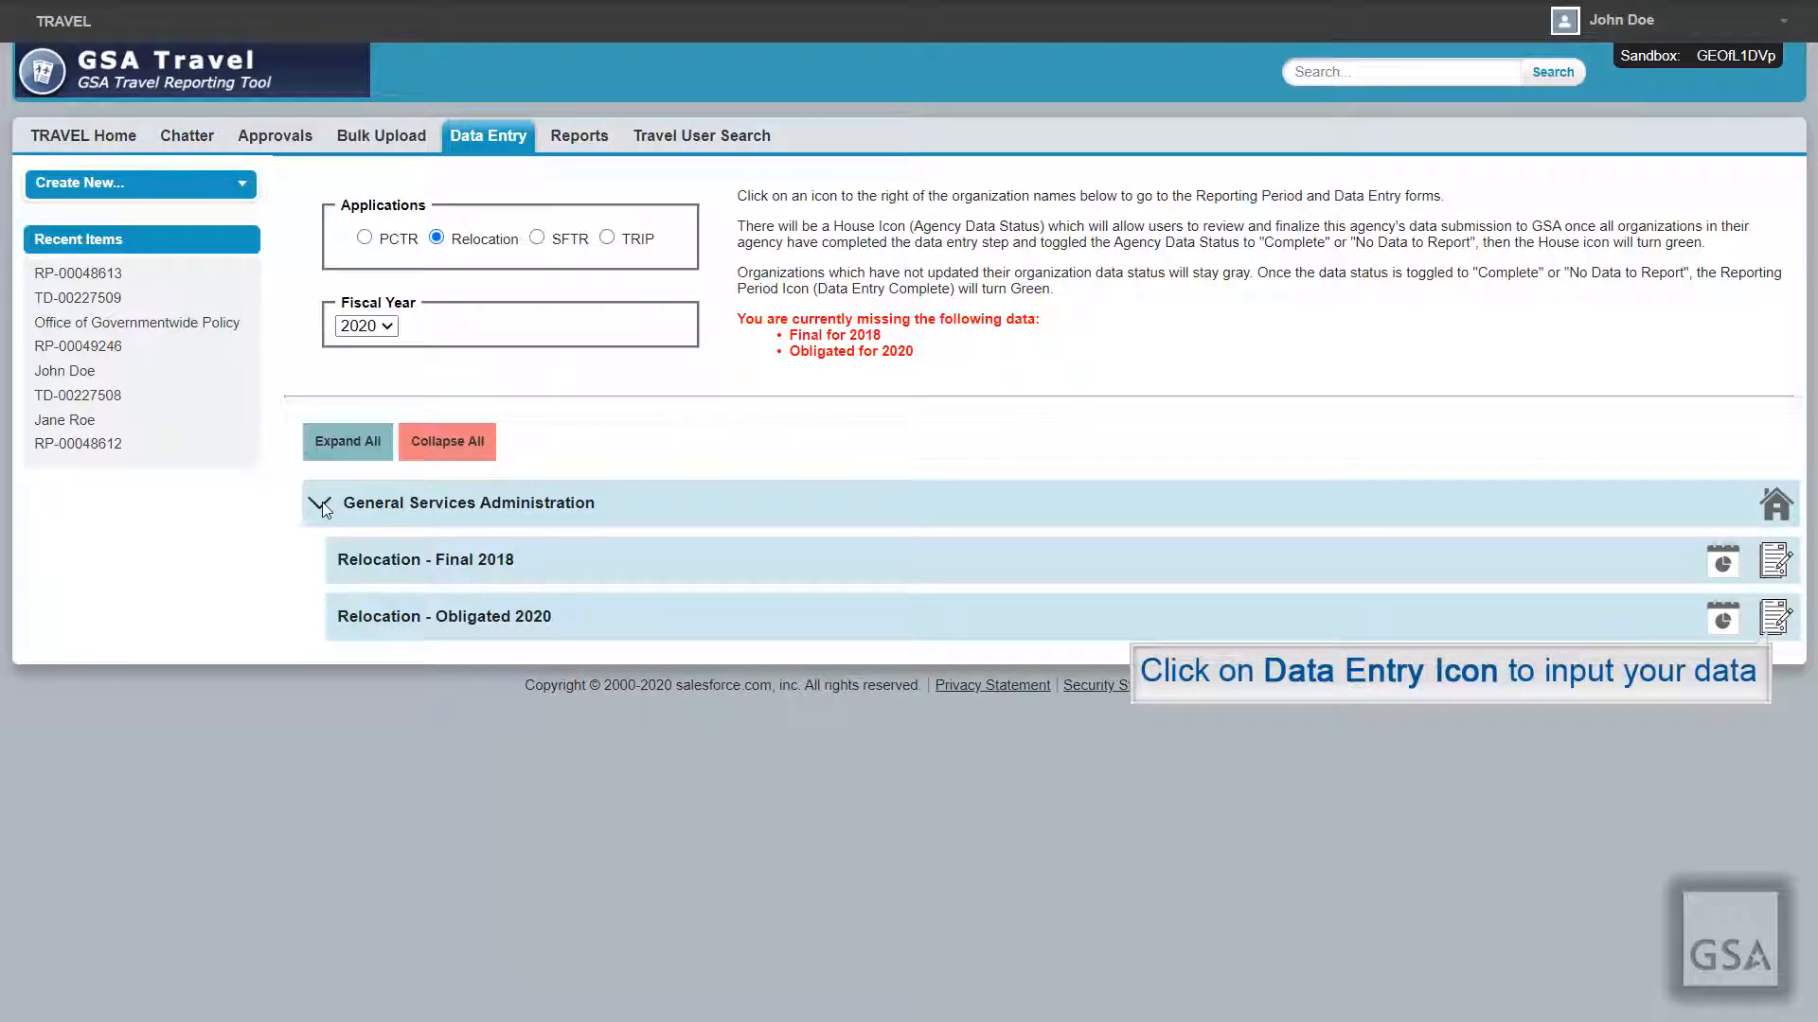
click(1776, 618)
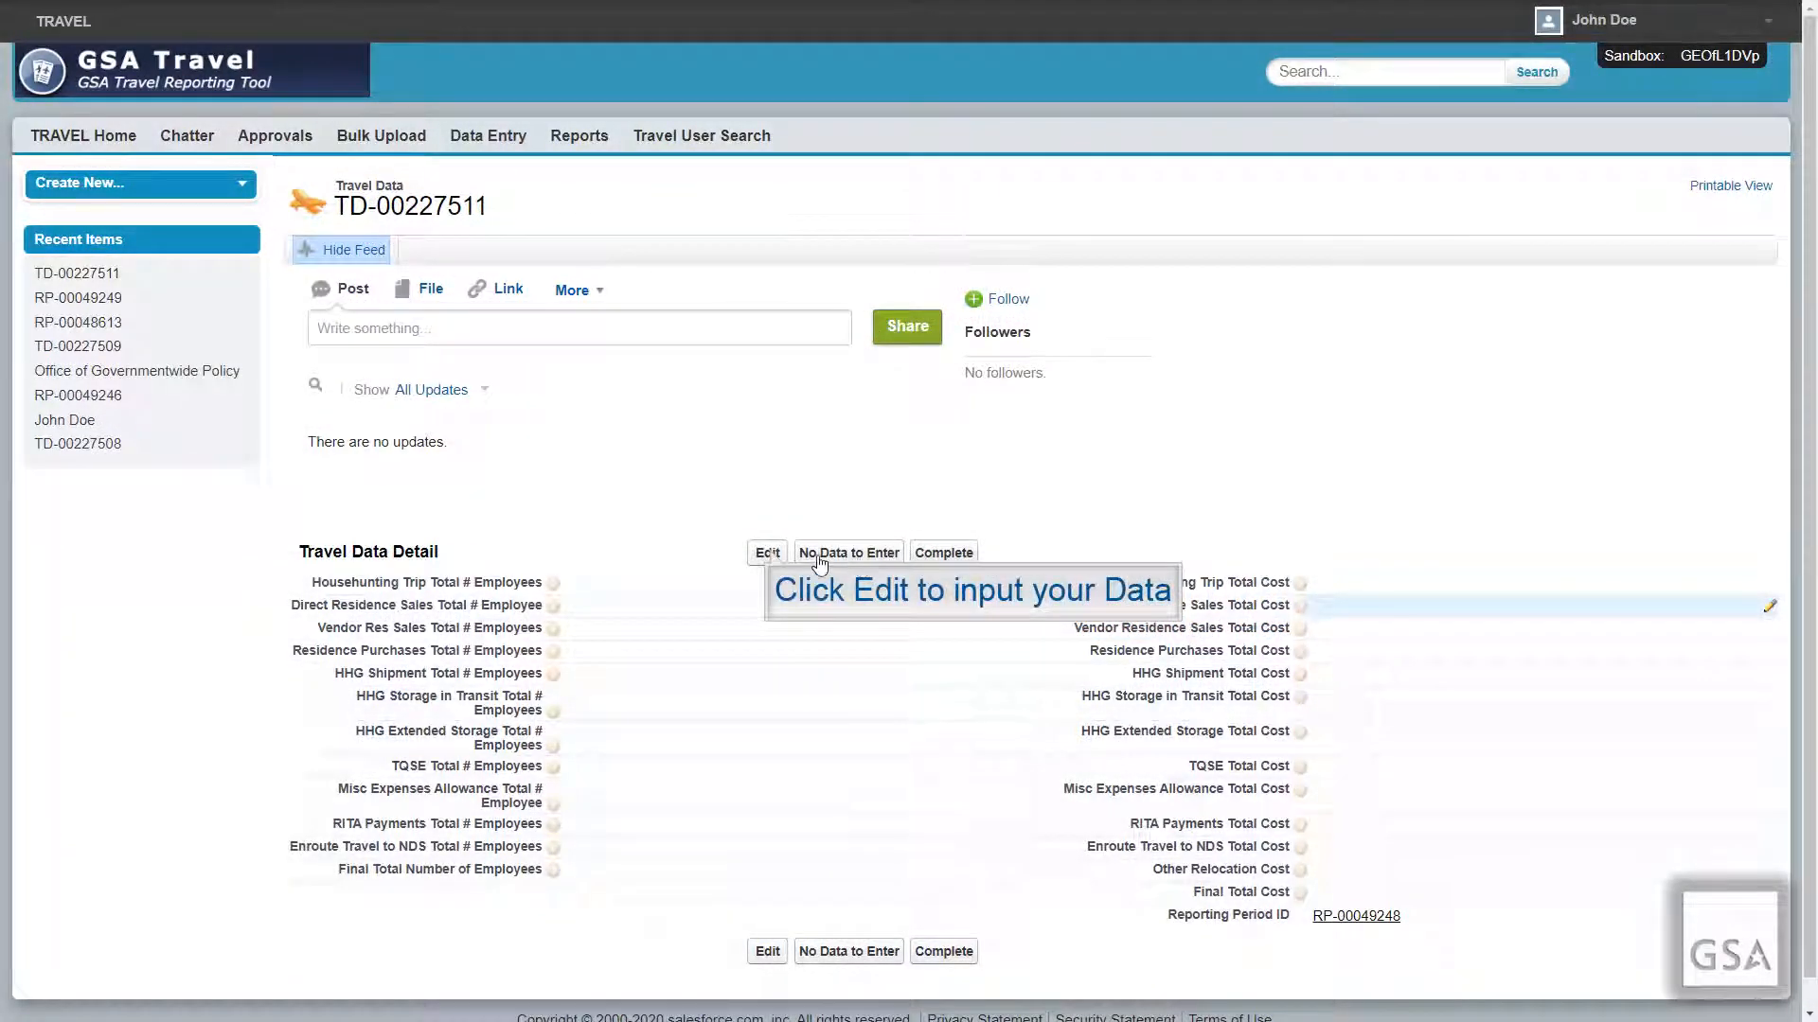
Step: Enter 1 employee and 1000 cost in every relocation category and save the record
click(768, 555)
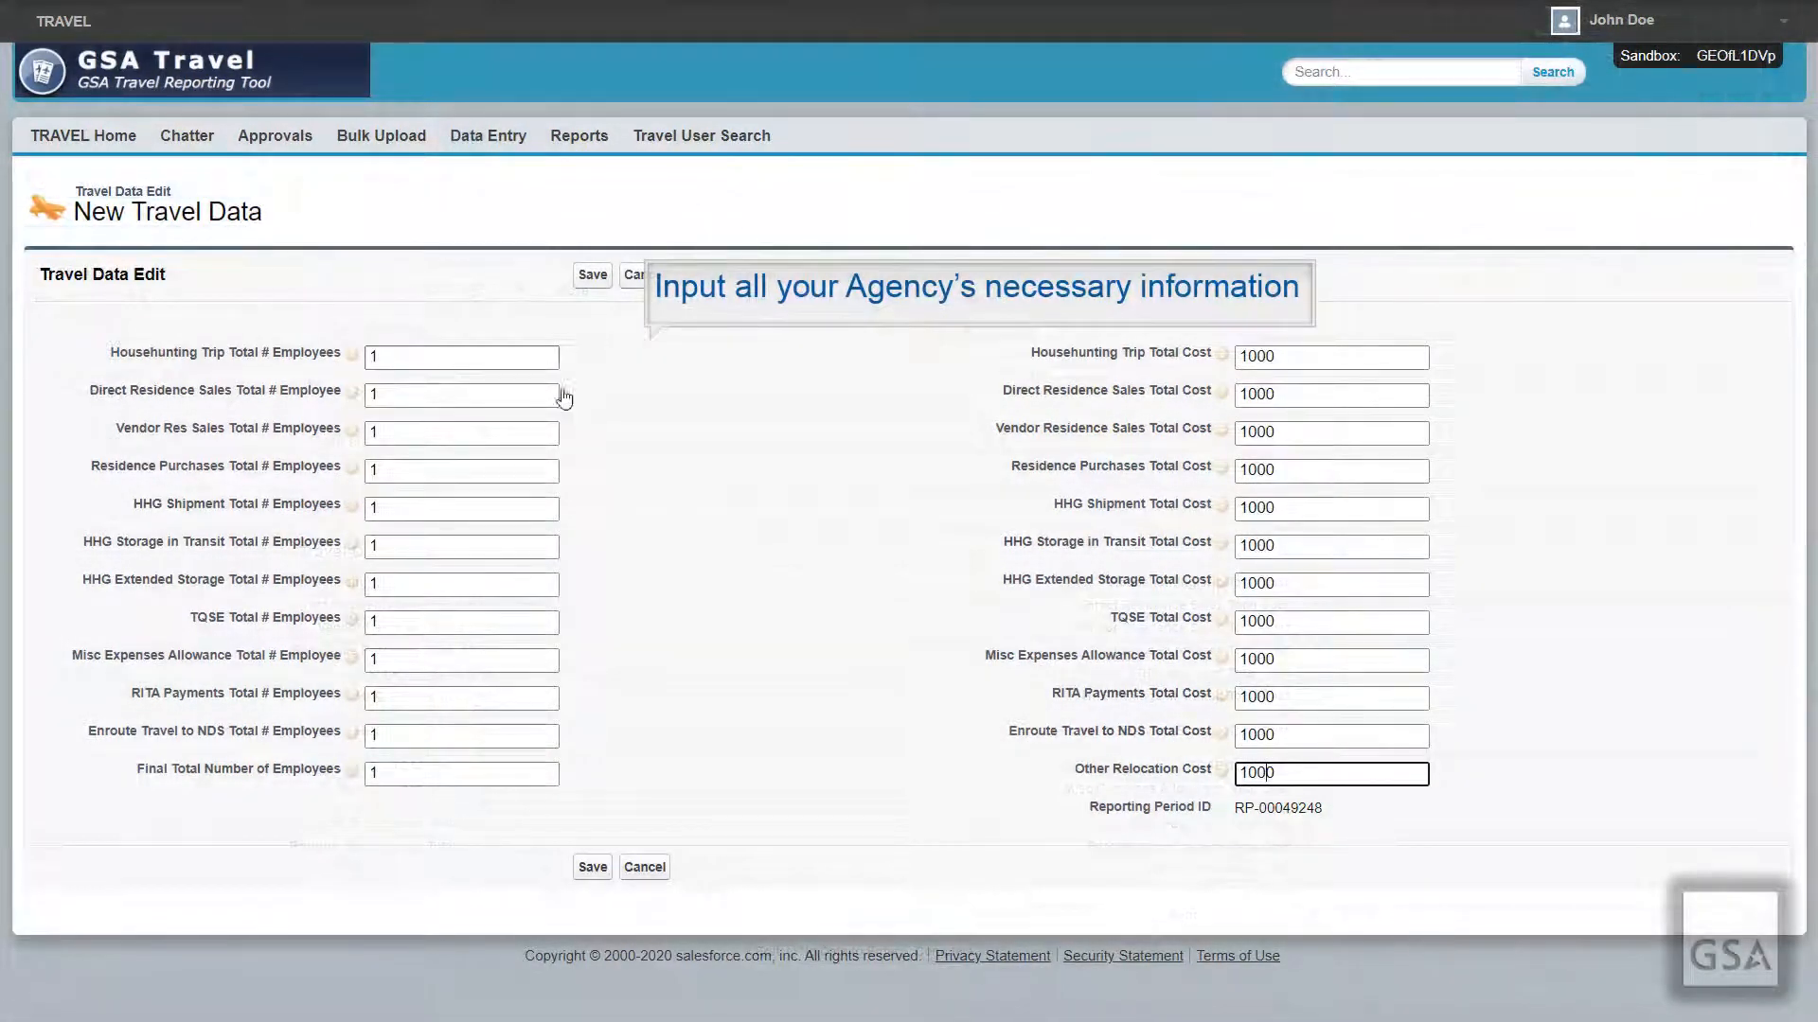
click(592, 868)
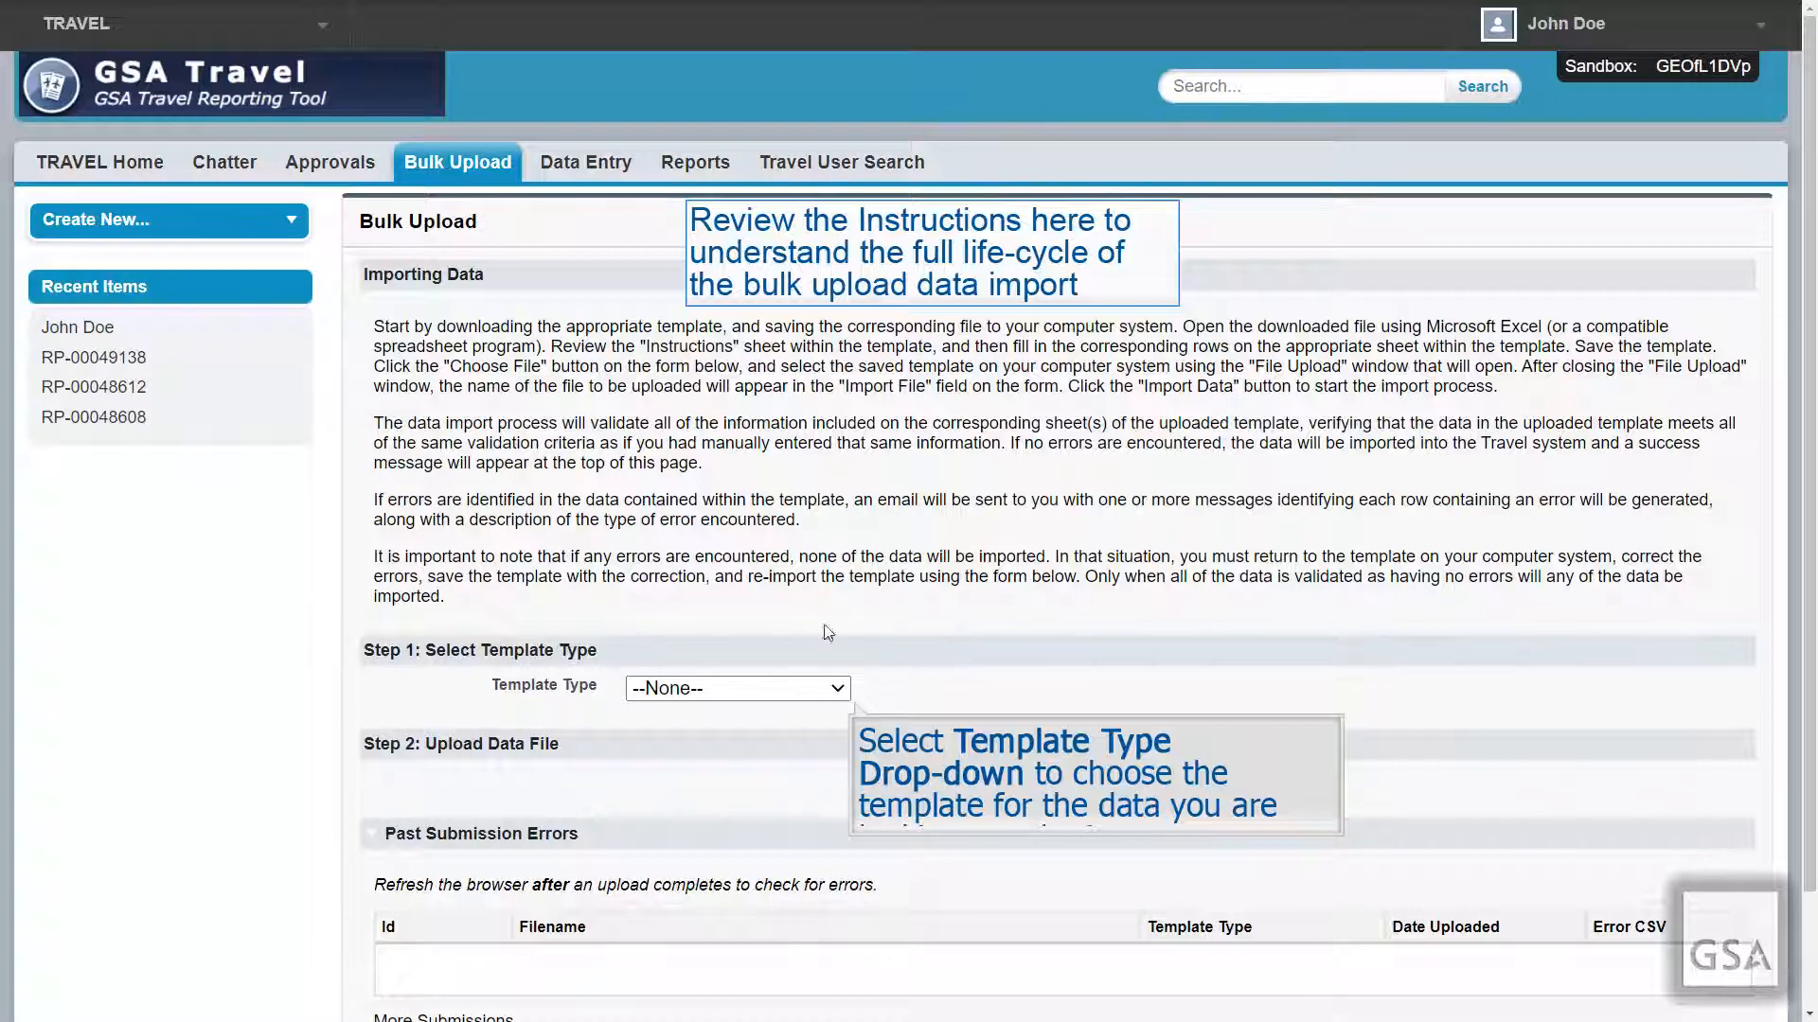
Step: Pick Travel PCTR Template from the bulk upload Template Type list
click(712, 688)
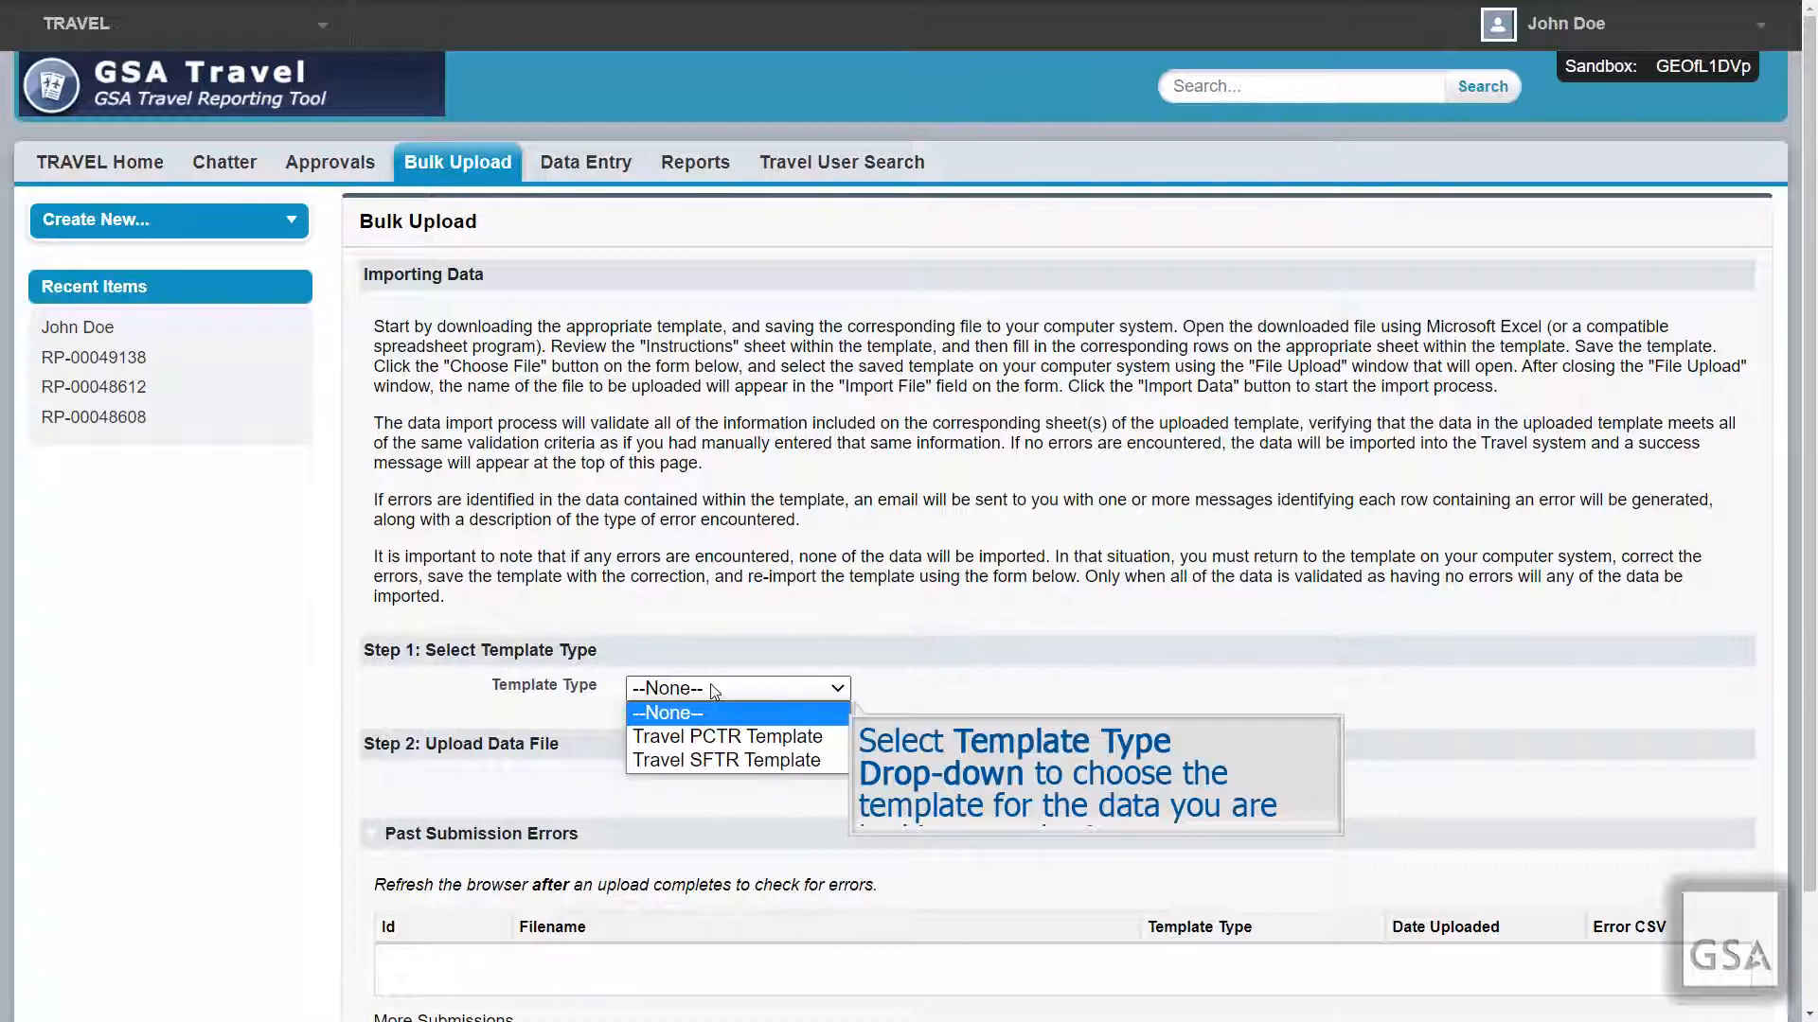
click(720, 737)
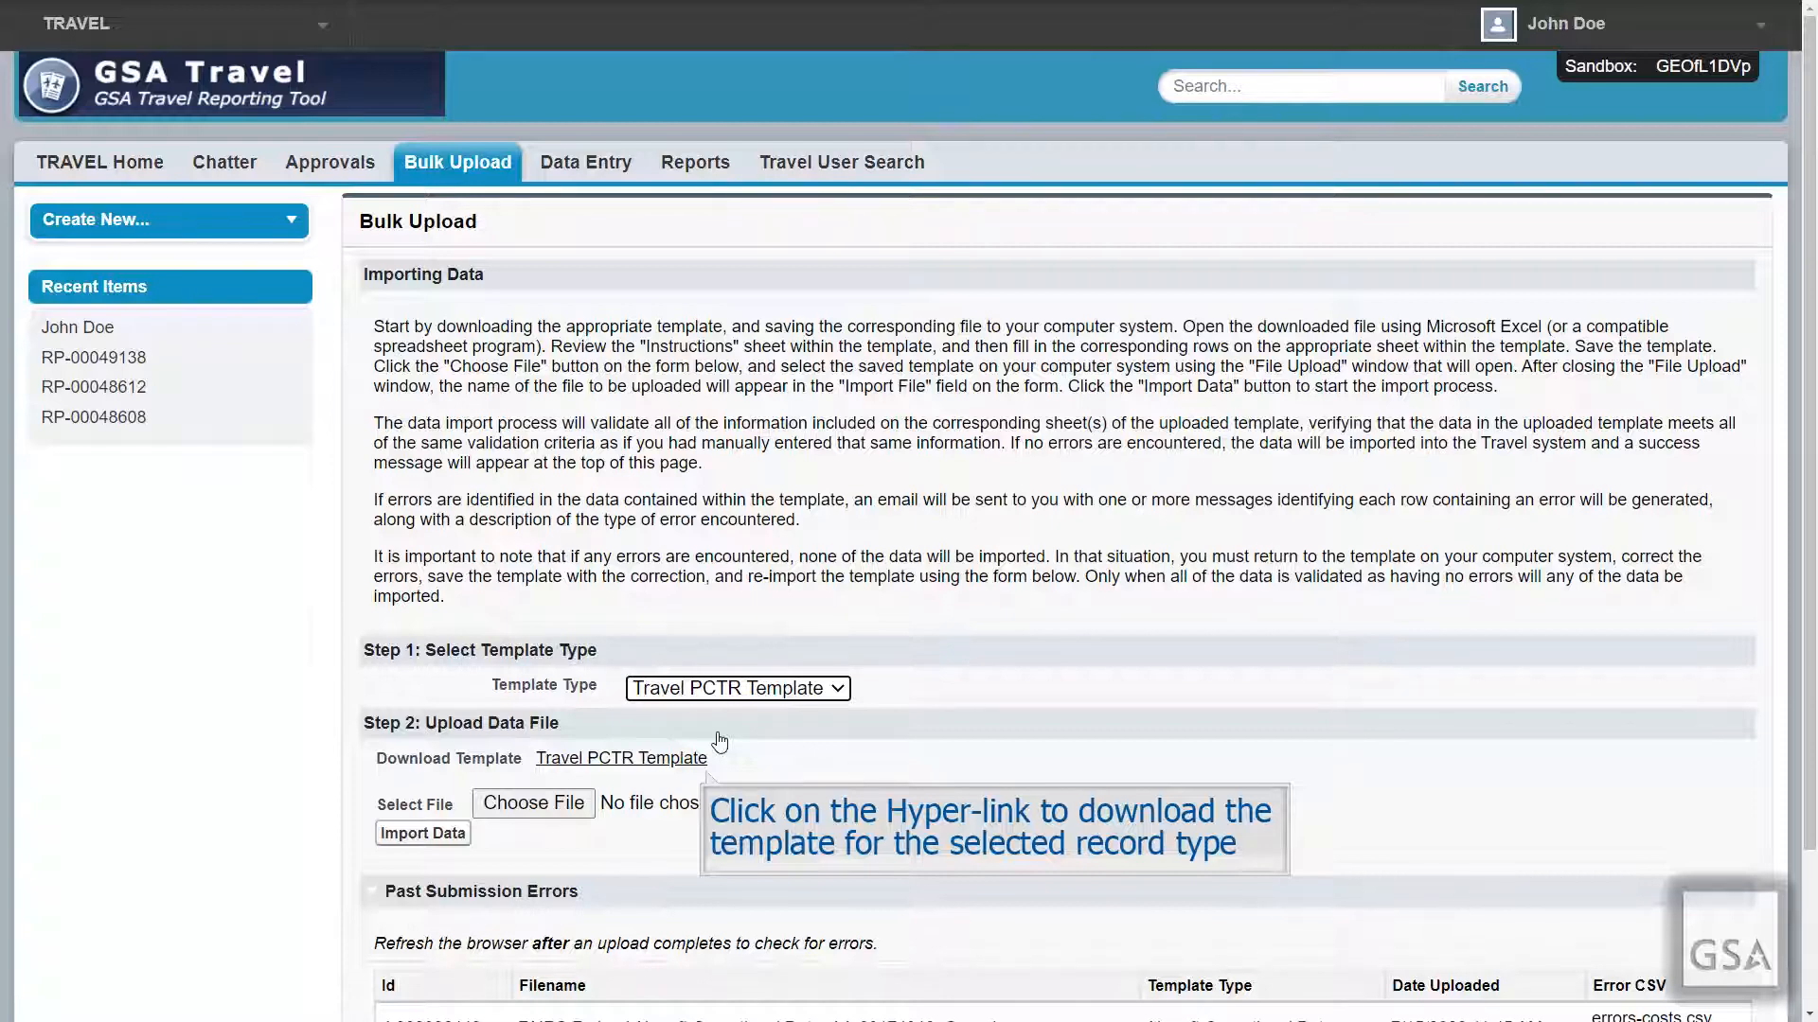
Step: Download Travel PCTR Template.xlsx and open it in Excel
click(703, 758)
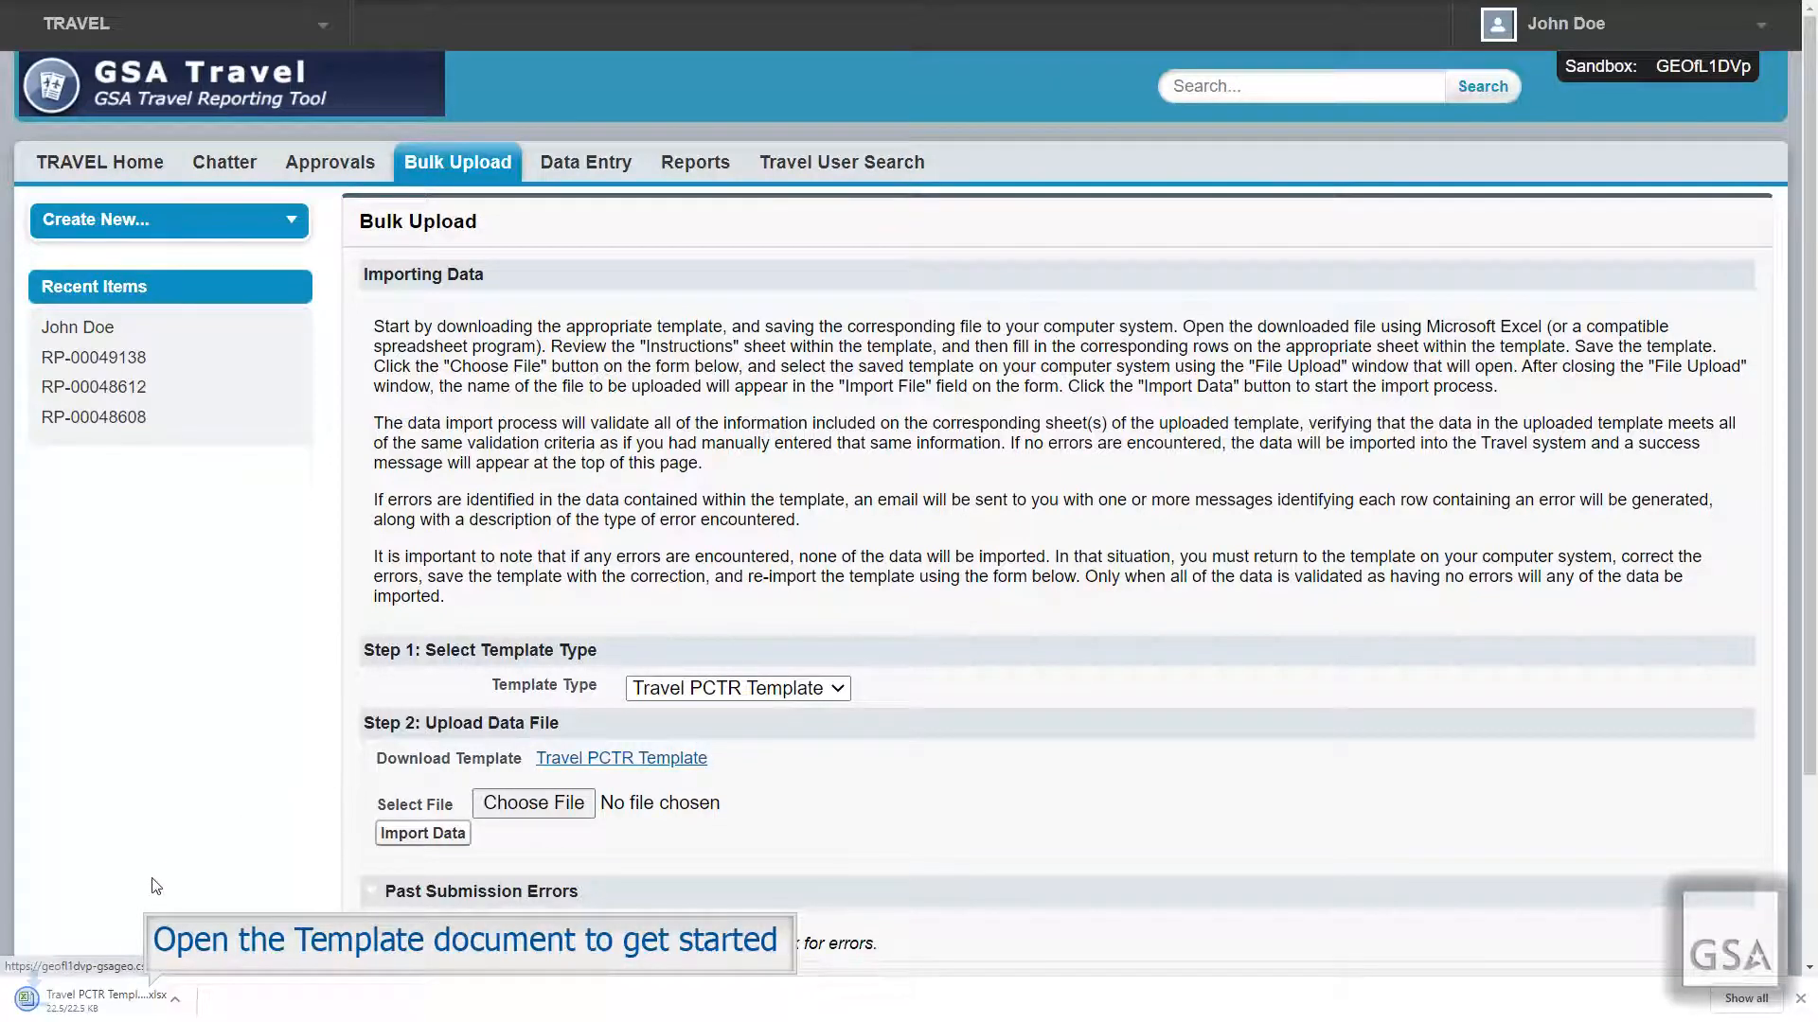
click(100, 997)
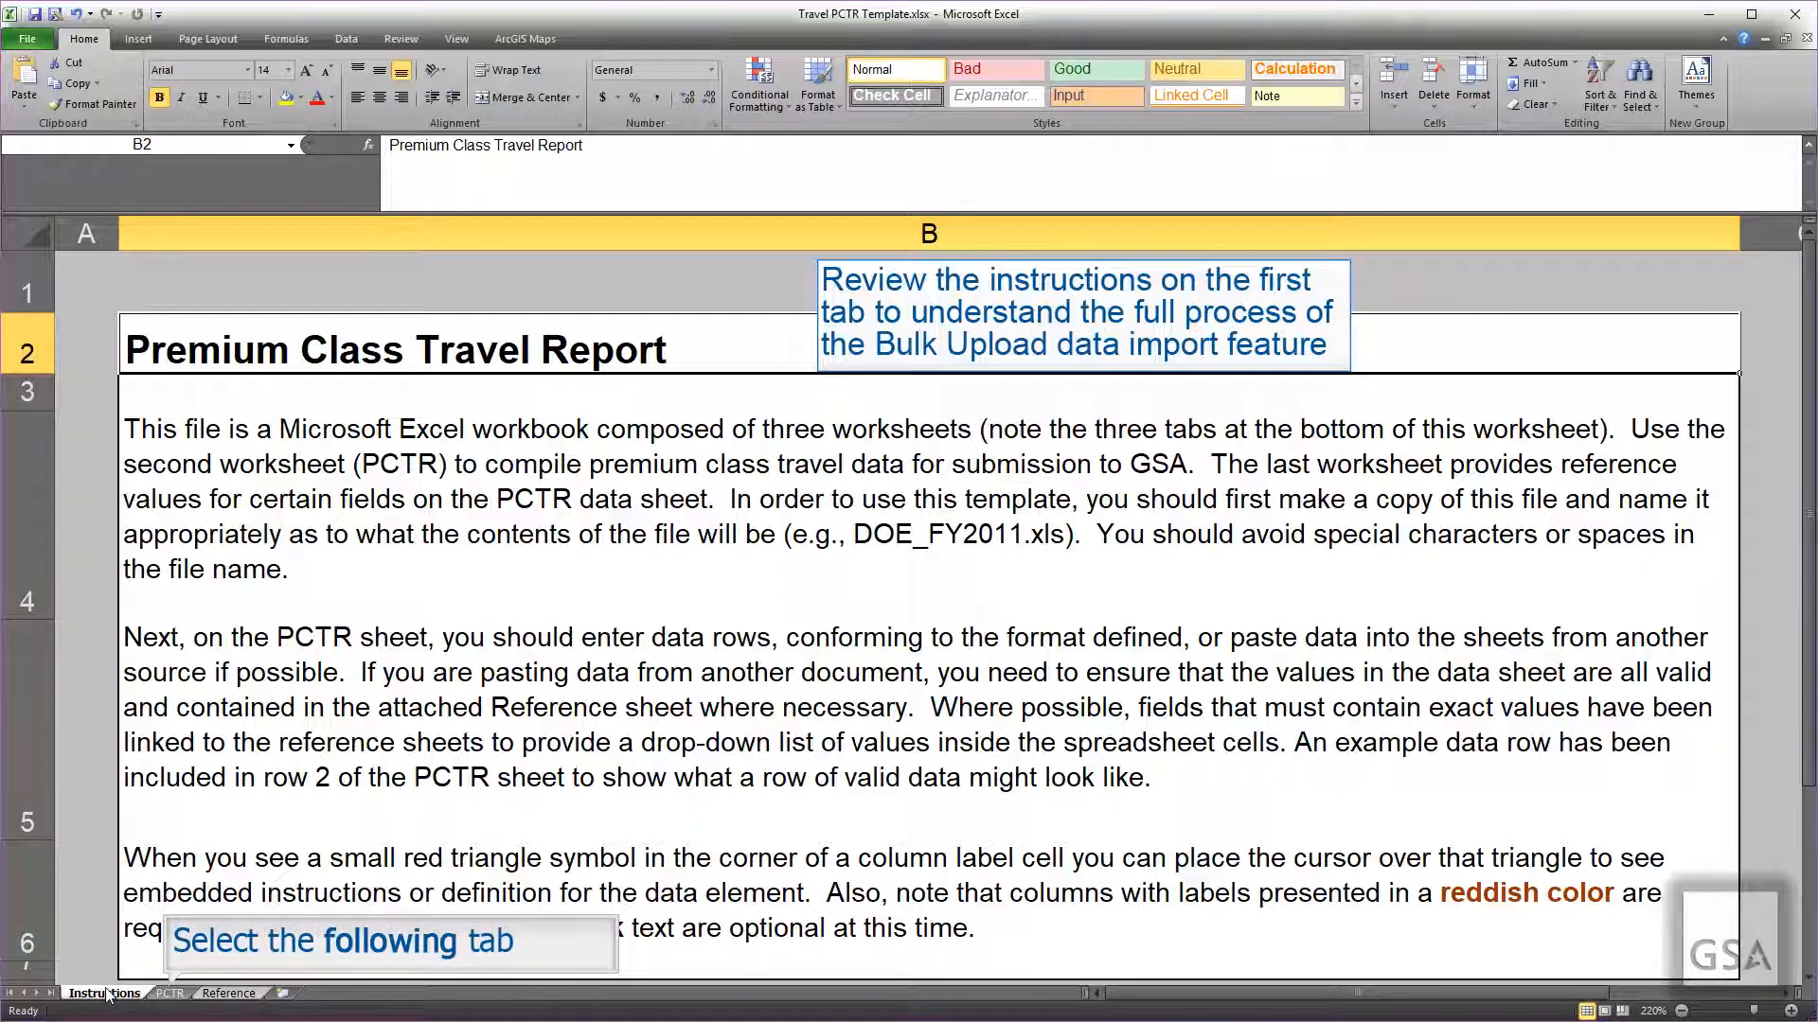
Step: Review the Reference sheet's code values, then return to the PCTR sheet holding 20 test trips
click(171, 994)
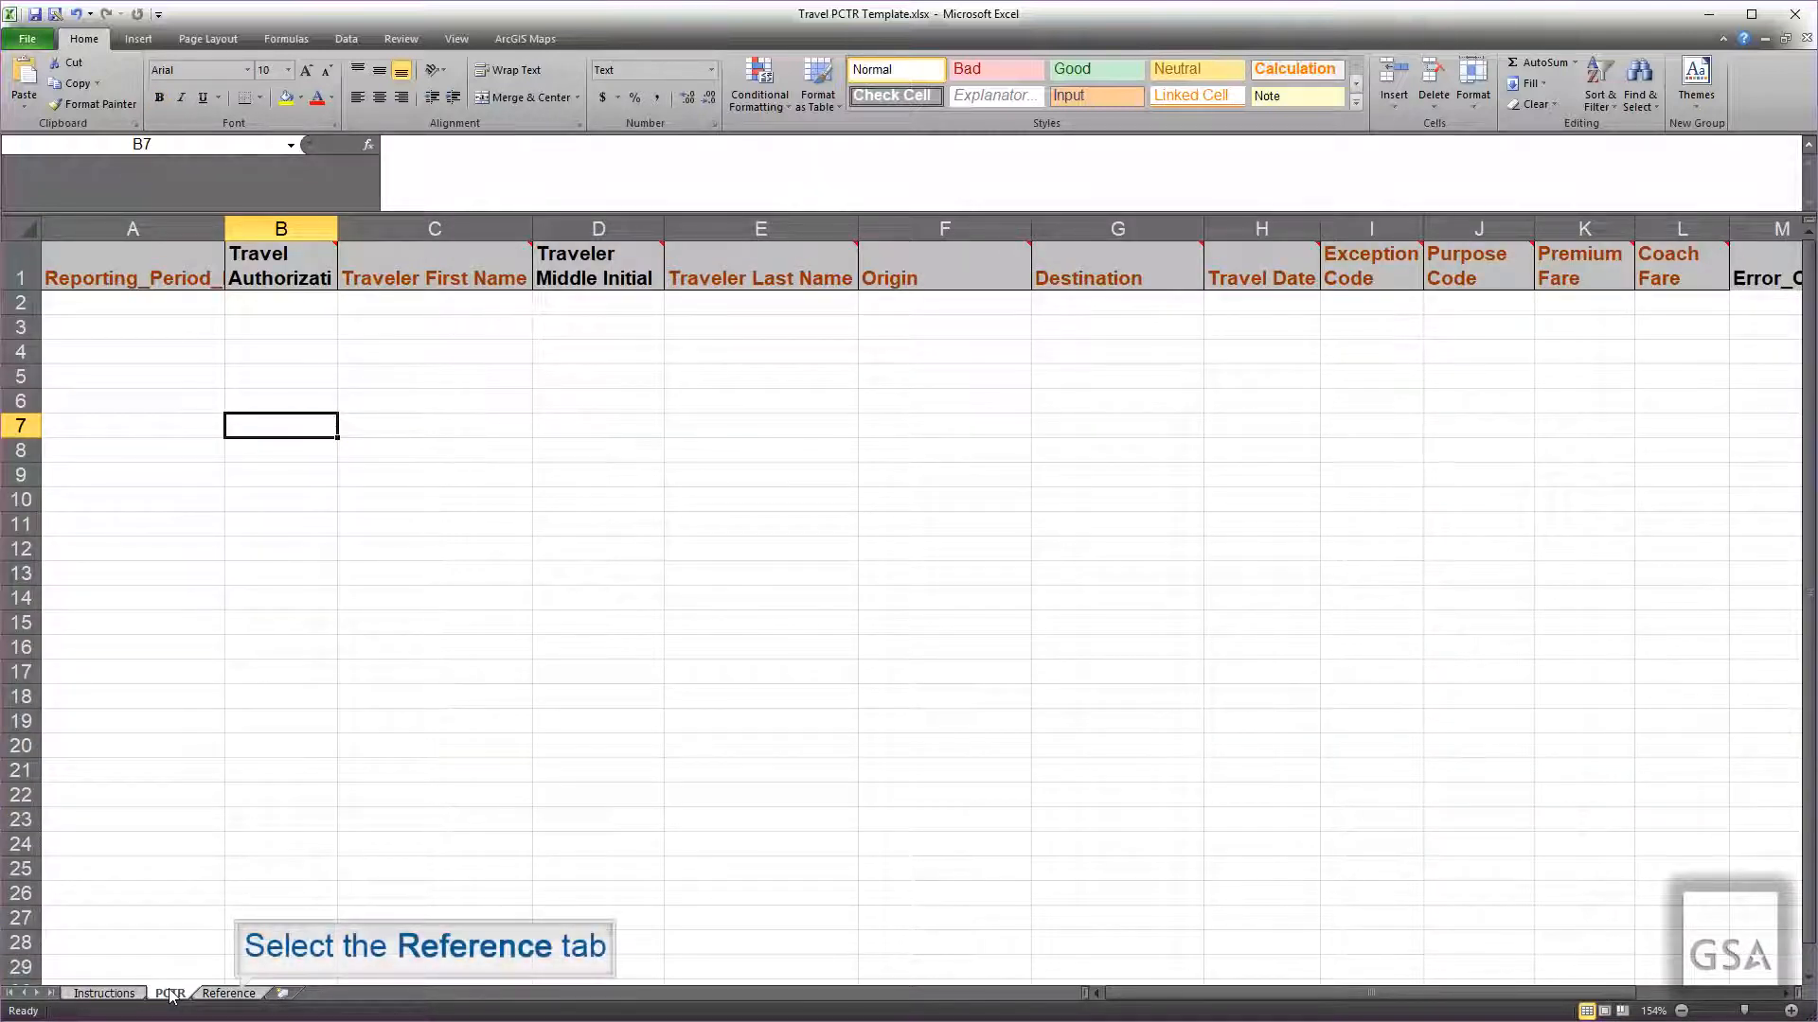
click(230, 993)
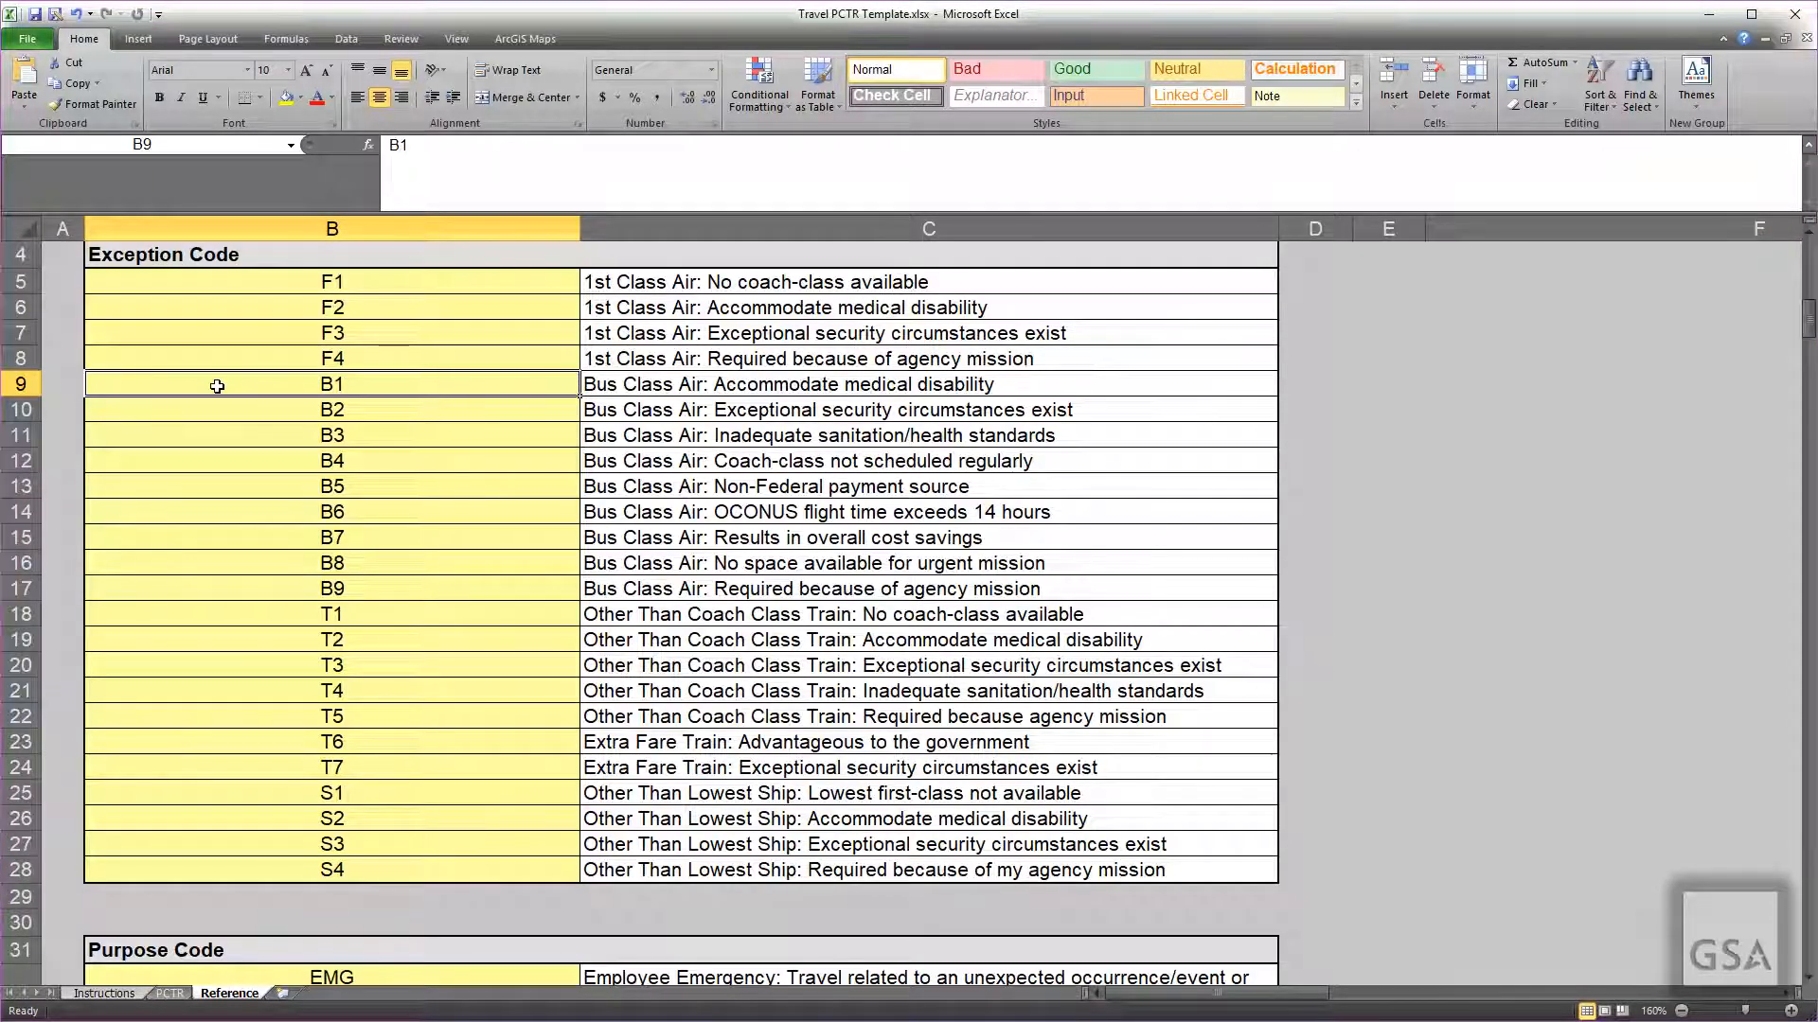
scroll(216, 386, down, 4)
scroll(216, 387, down, 3)
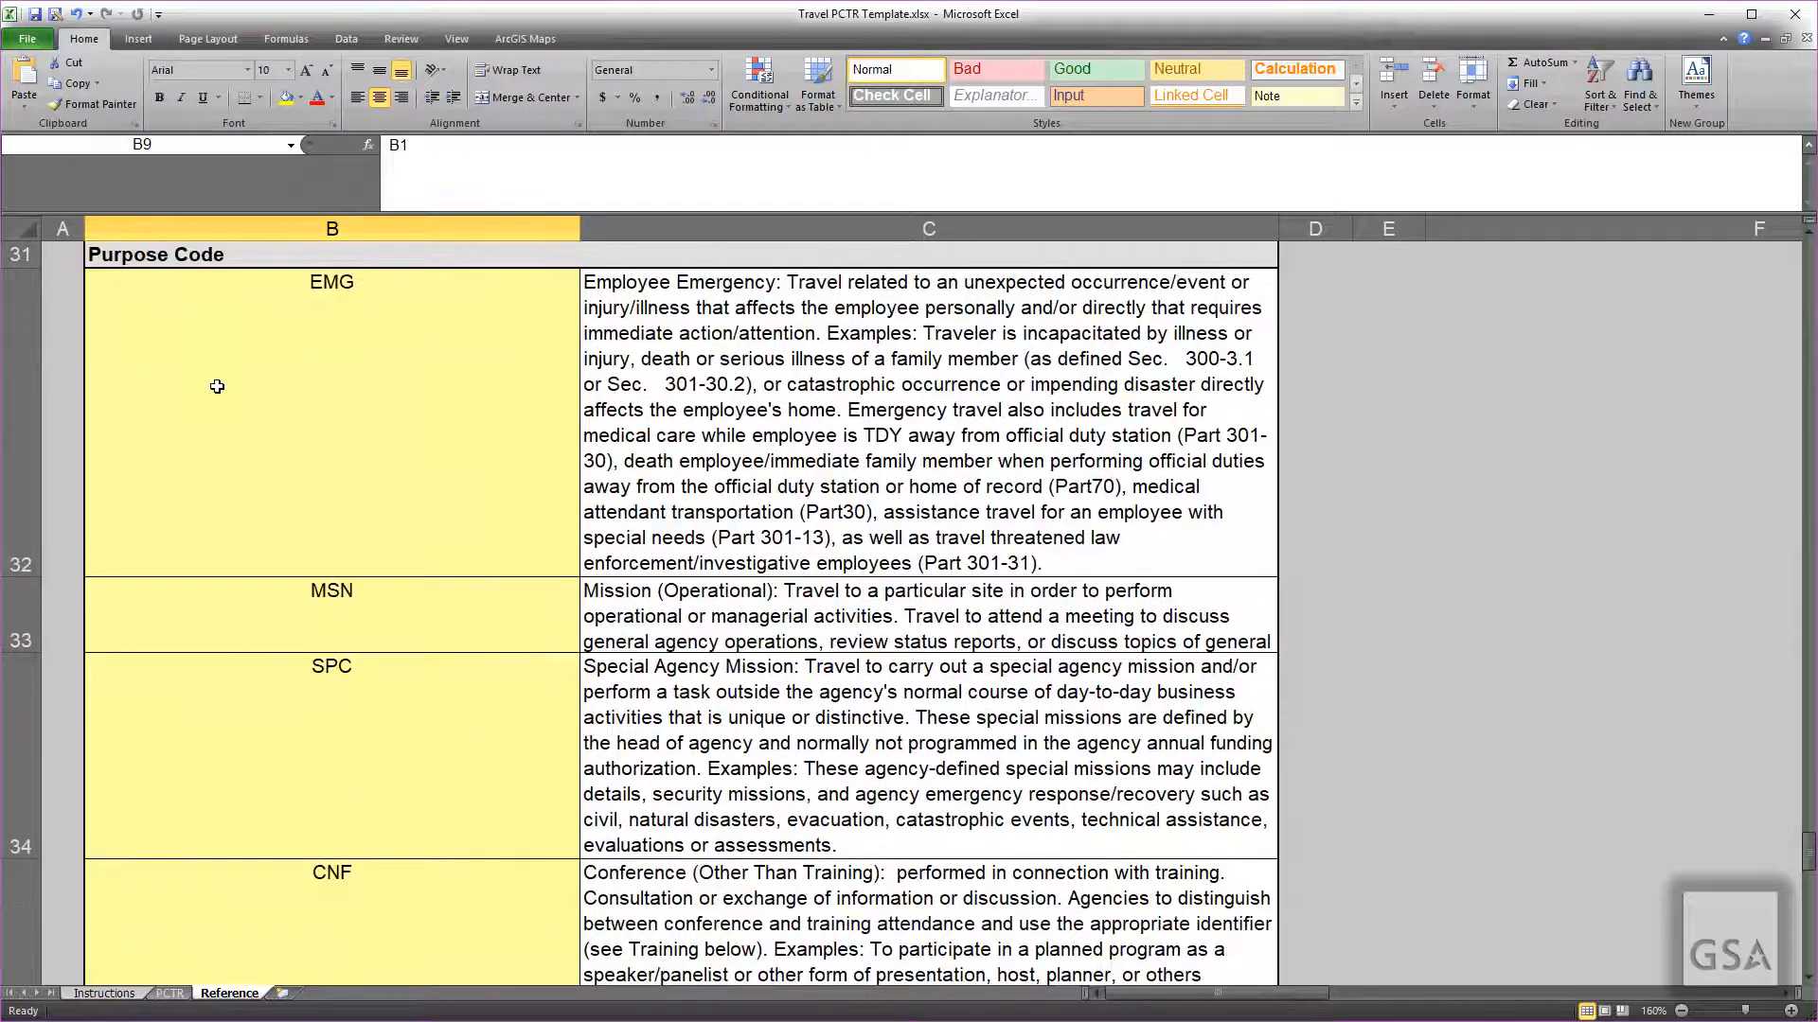
scroll(216, 386, up, 4)
scroll(216, 386, up, 8)
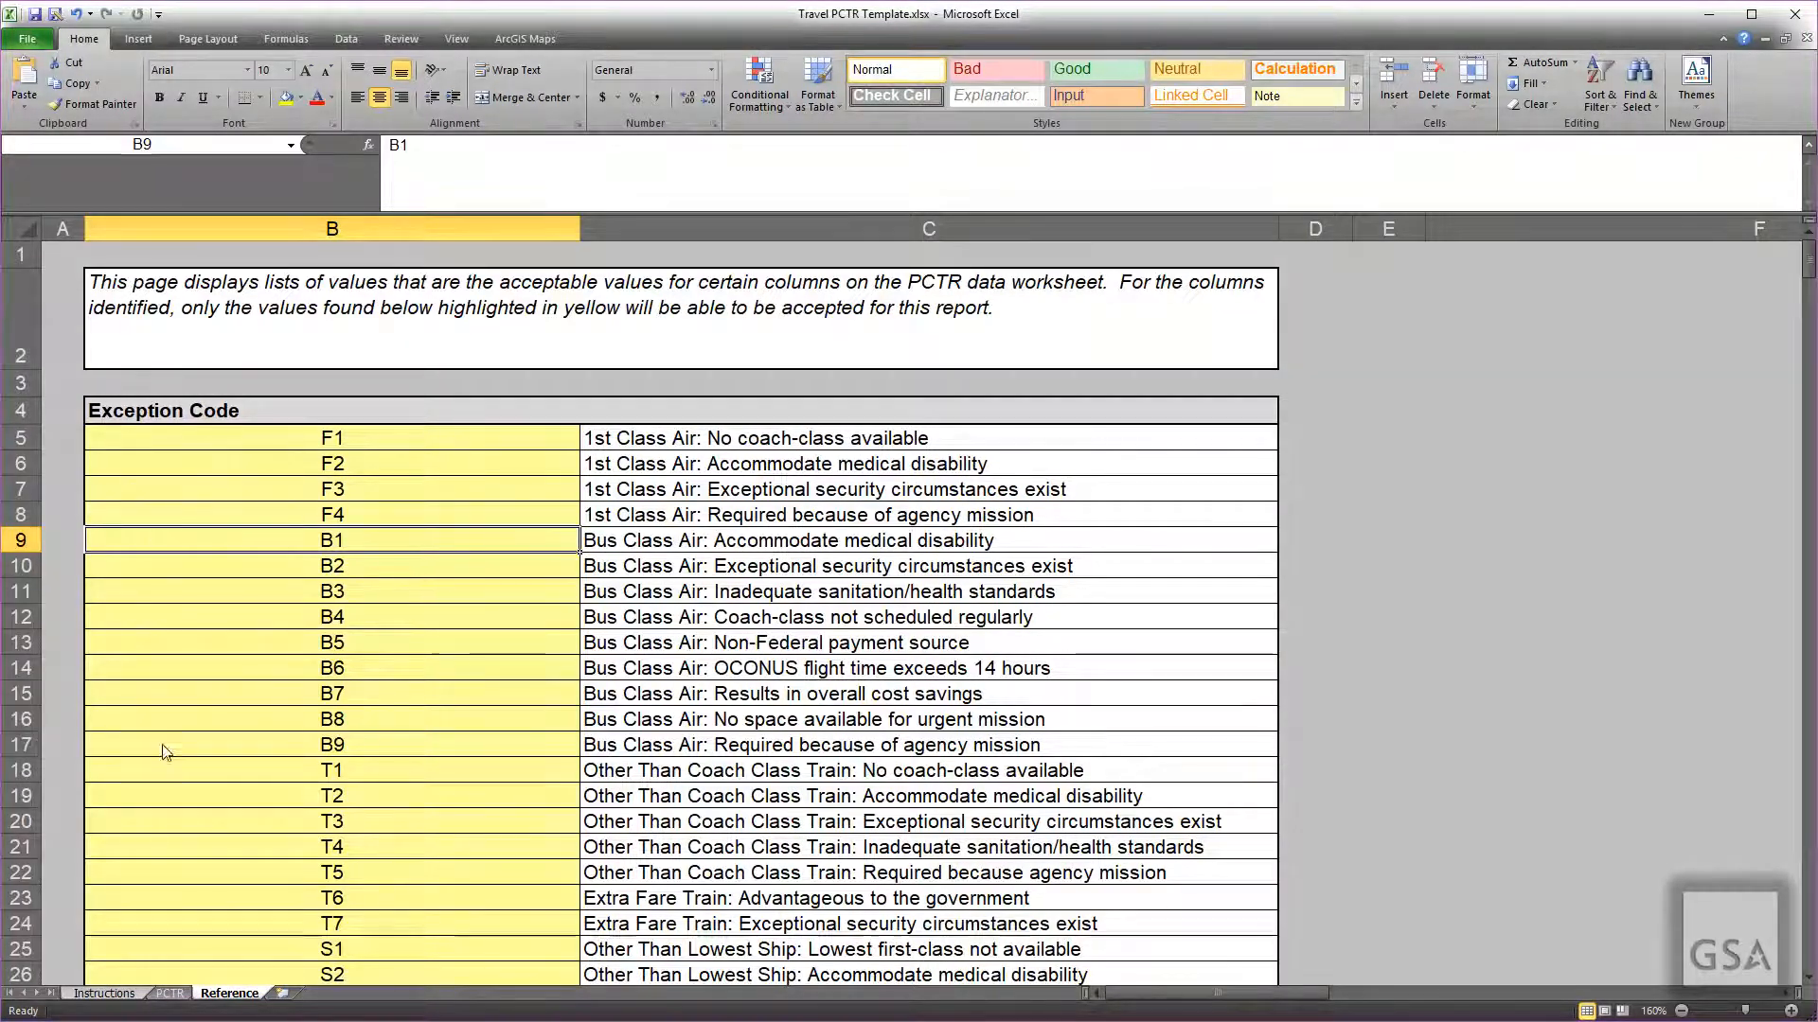
click(169, 993)
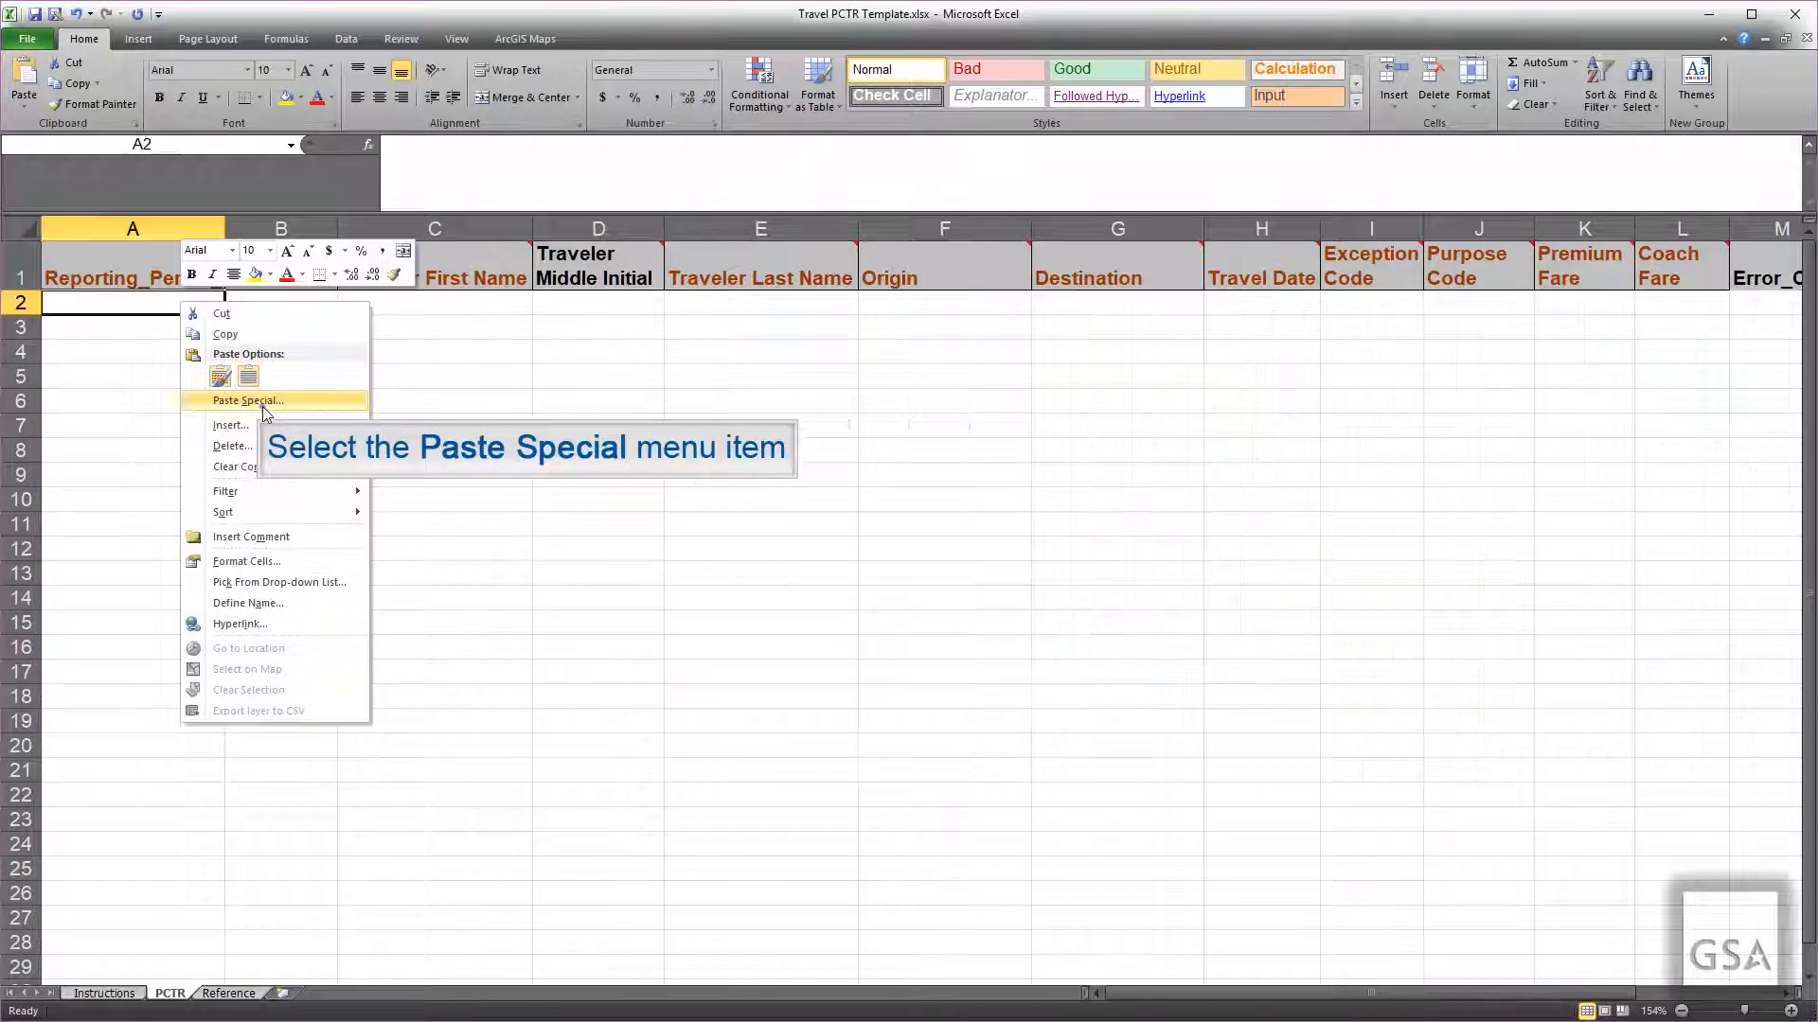
Step: Paste the travel records at A2 as plain text and save the workbook as Travel PCTR_RP-00048612_2020.xlsx
click(267, 400)
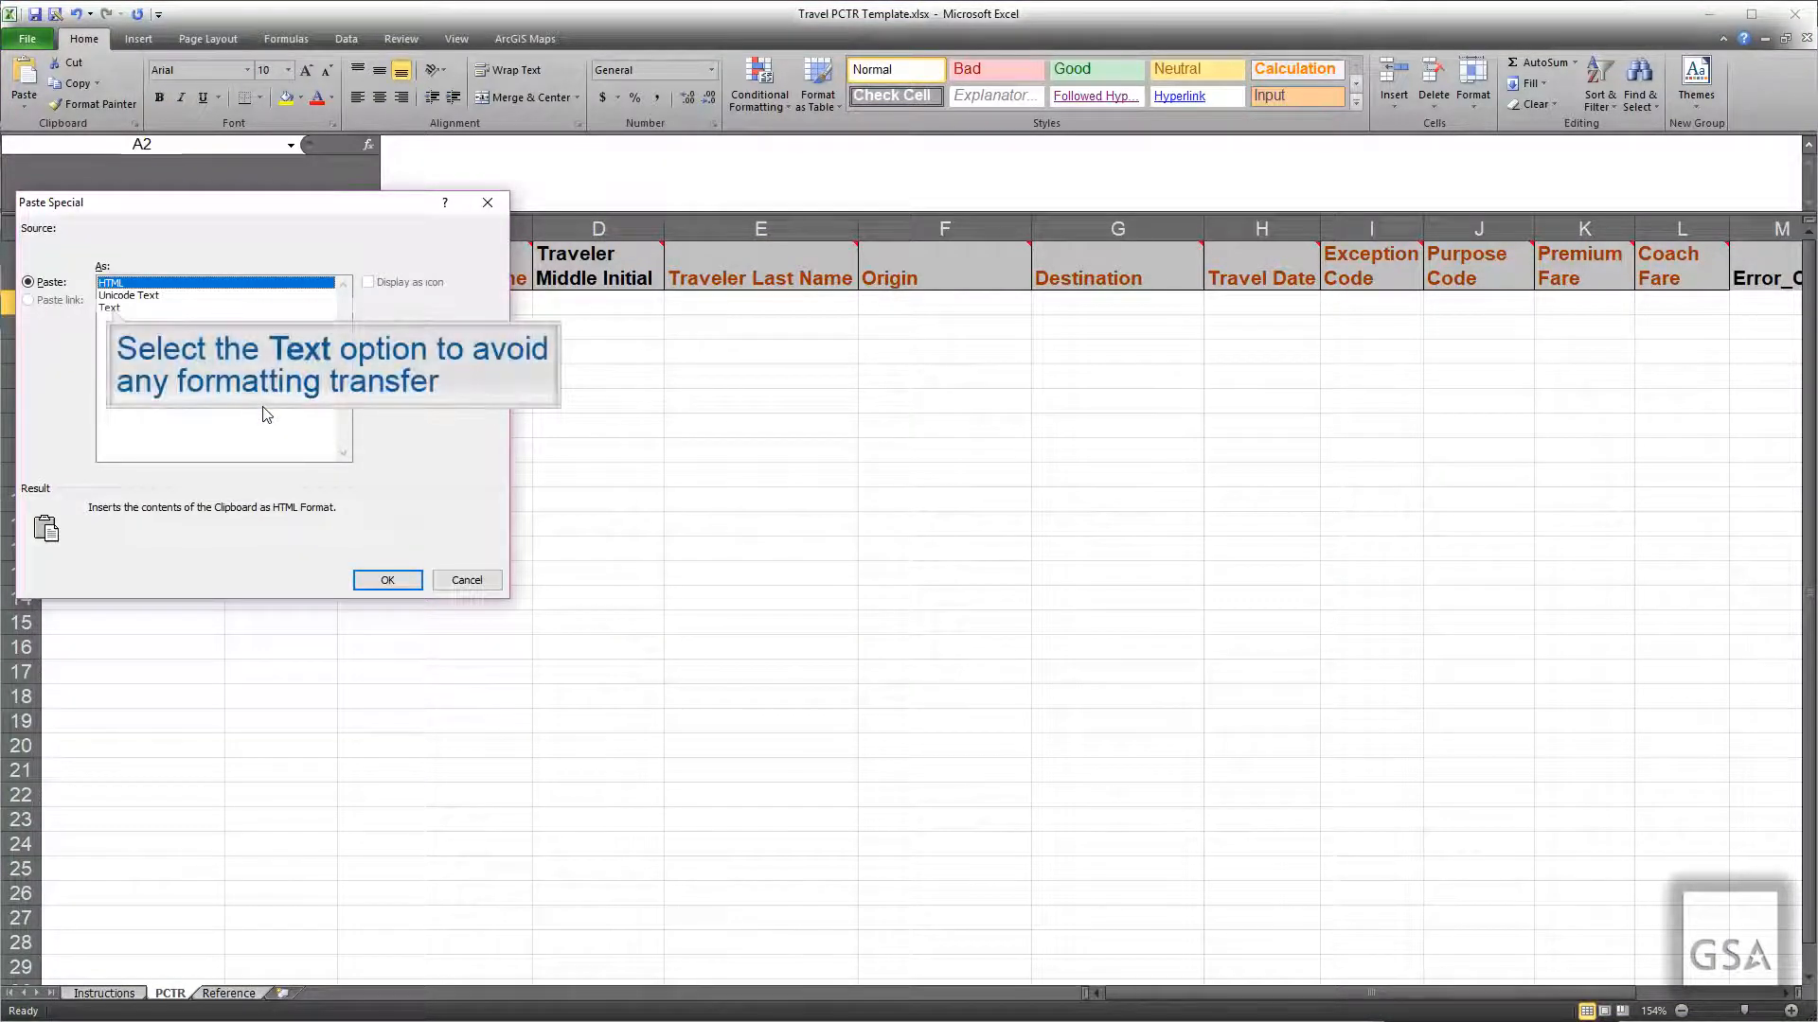
click(112, 309)
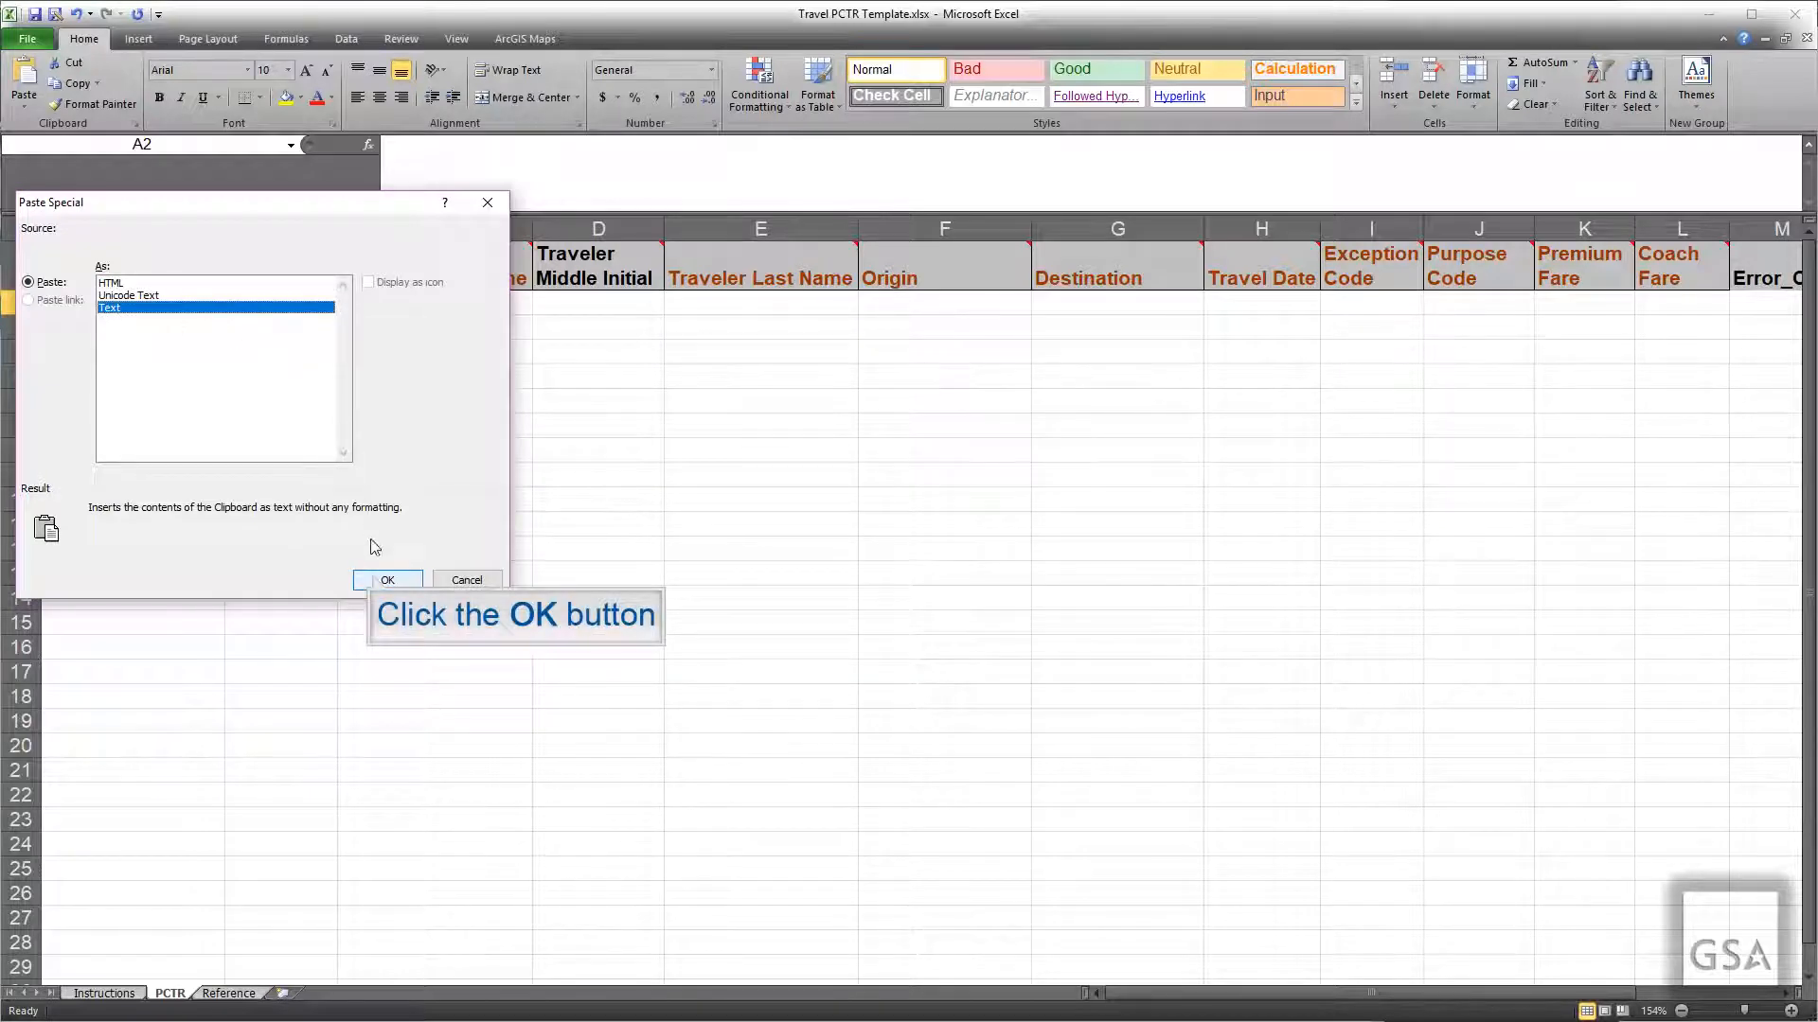
click(387, 580)
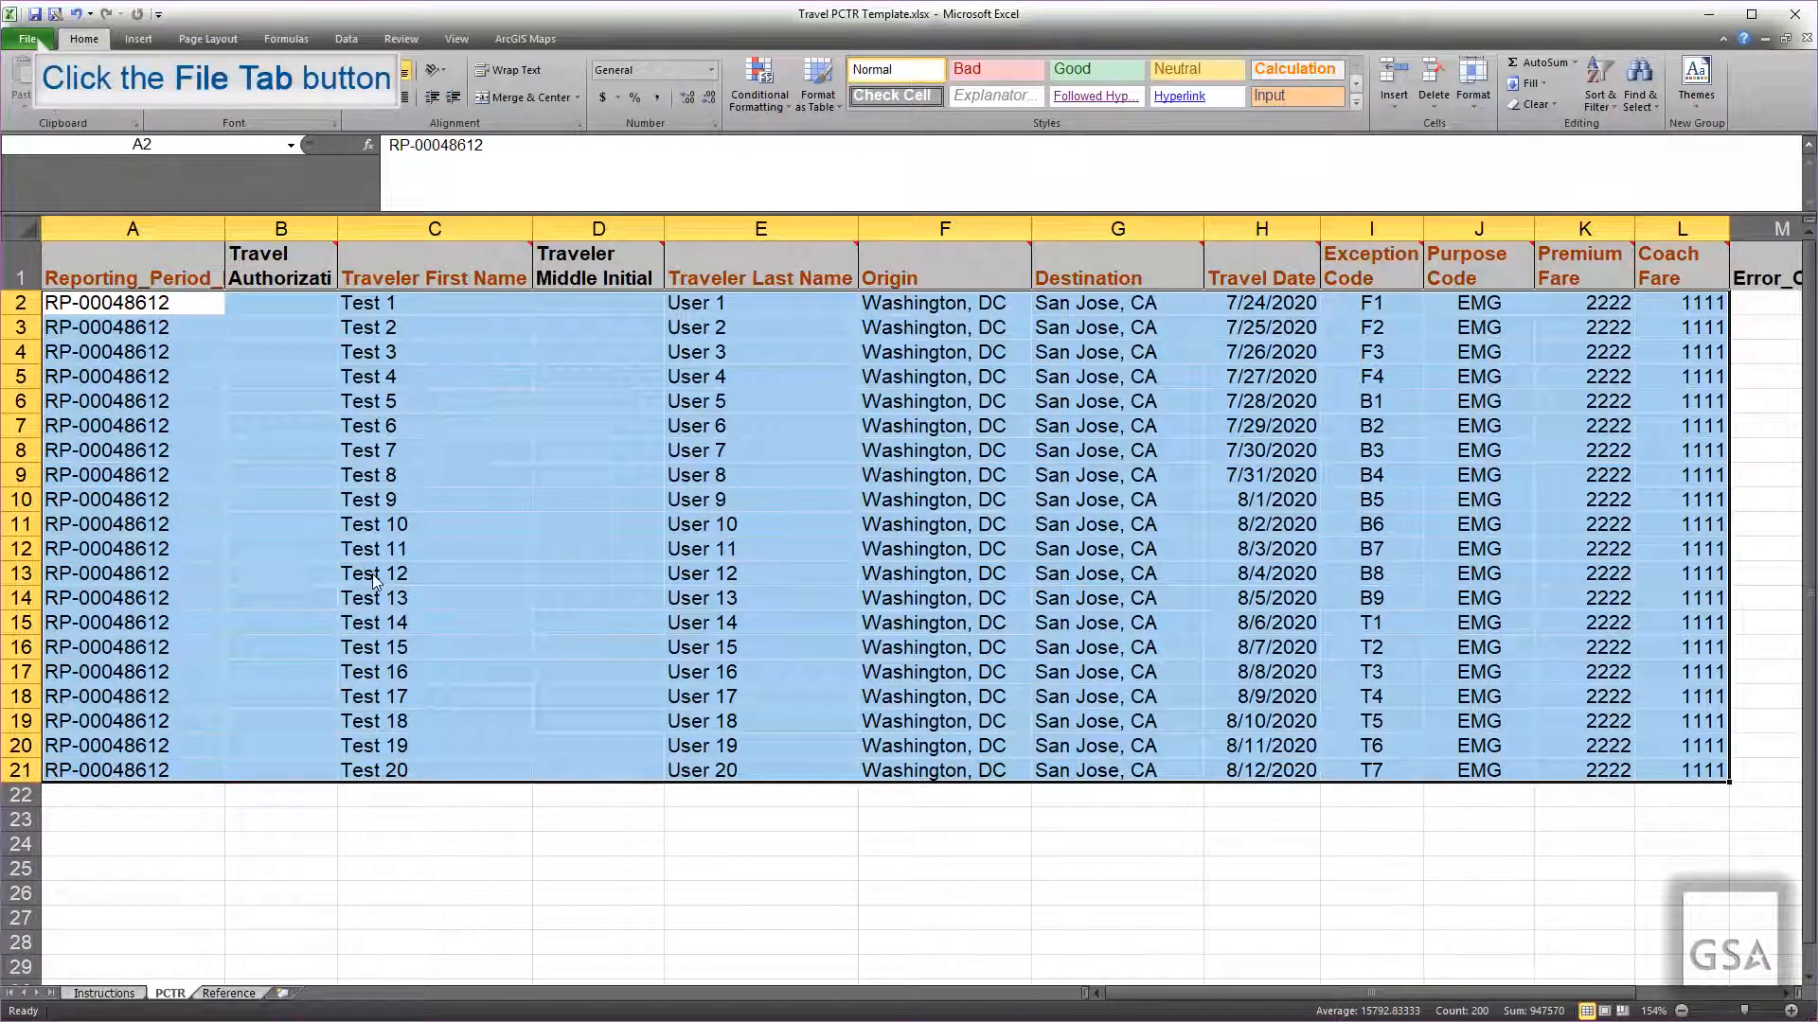
click(39, 42)
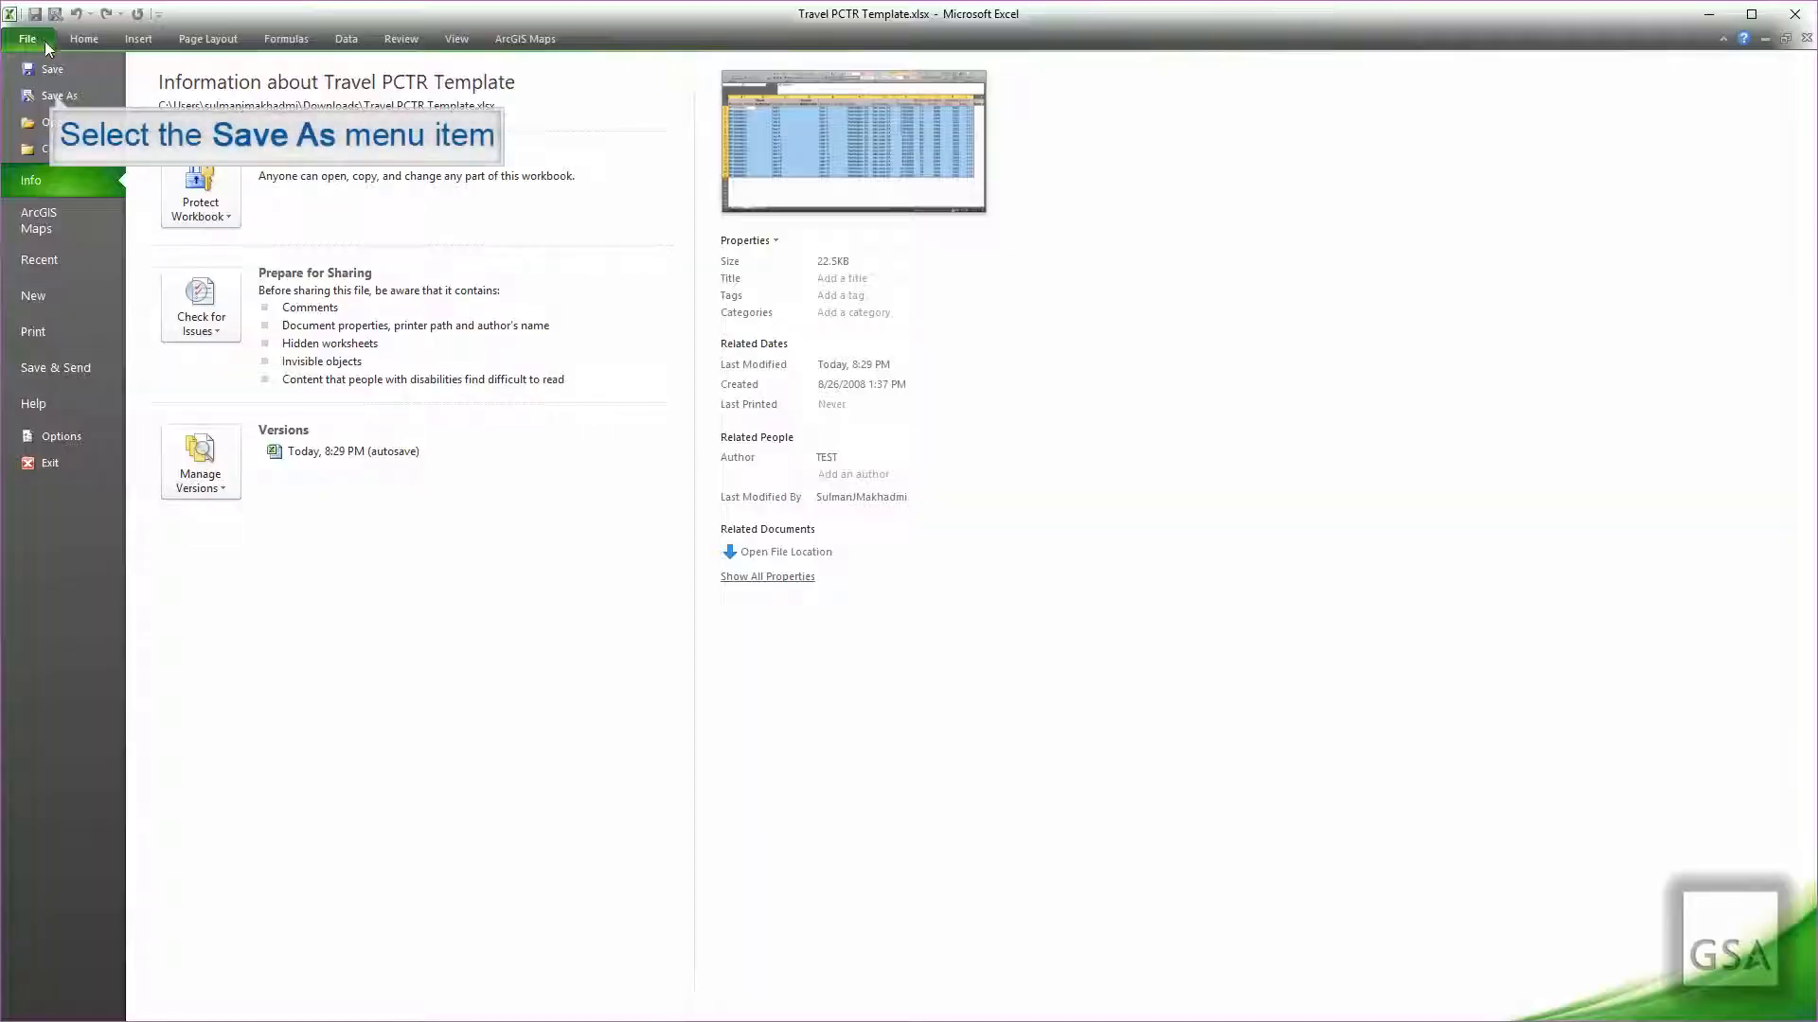
click(58, 96)
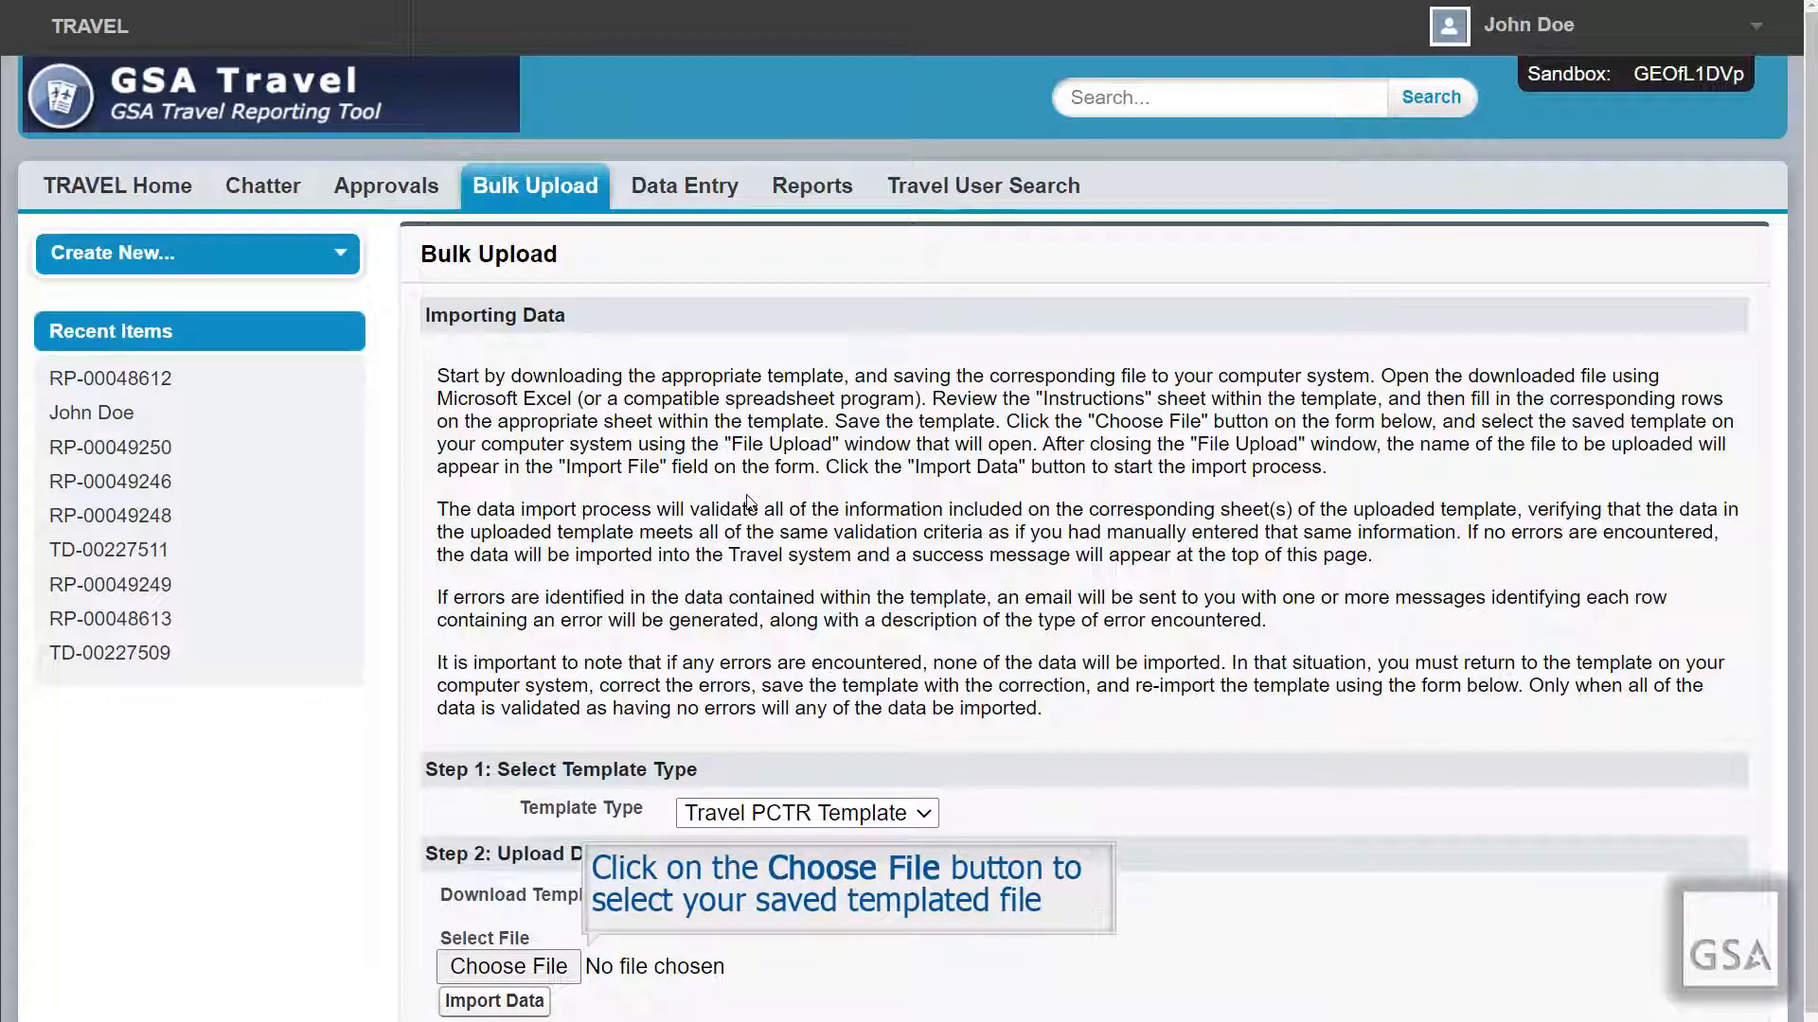
Step: Attach Travel PCTR_RP-00048612_2020.xlsx and import it, producing an errors.csv entry under Past Submission Errors
click(569, 966)
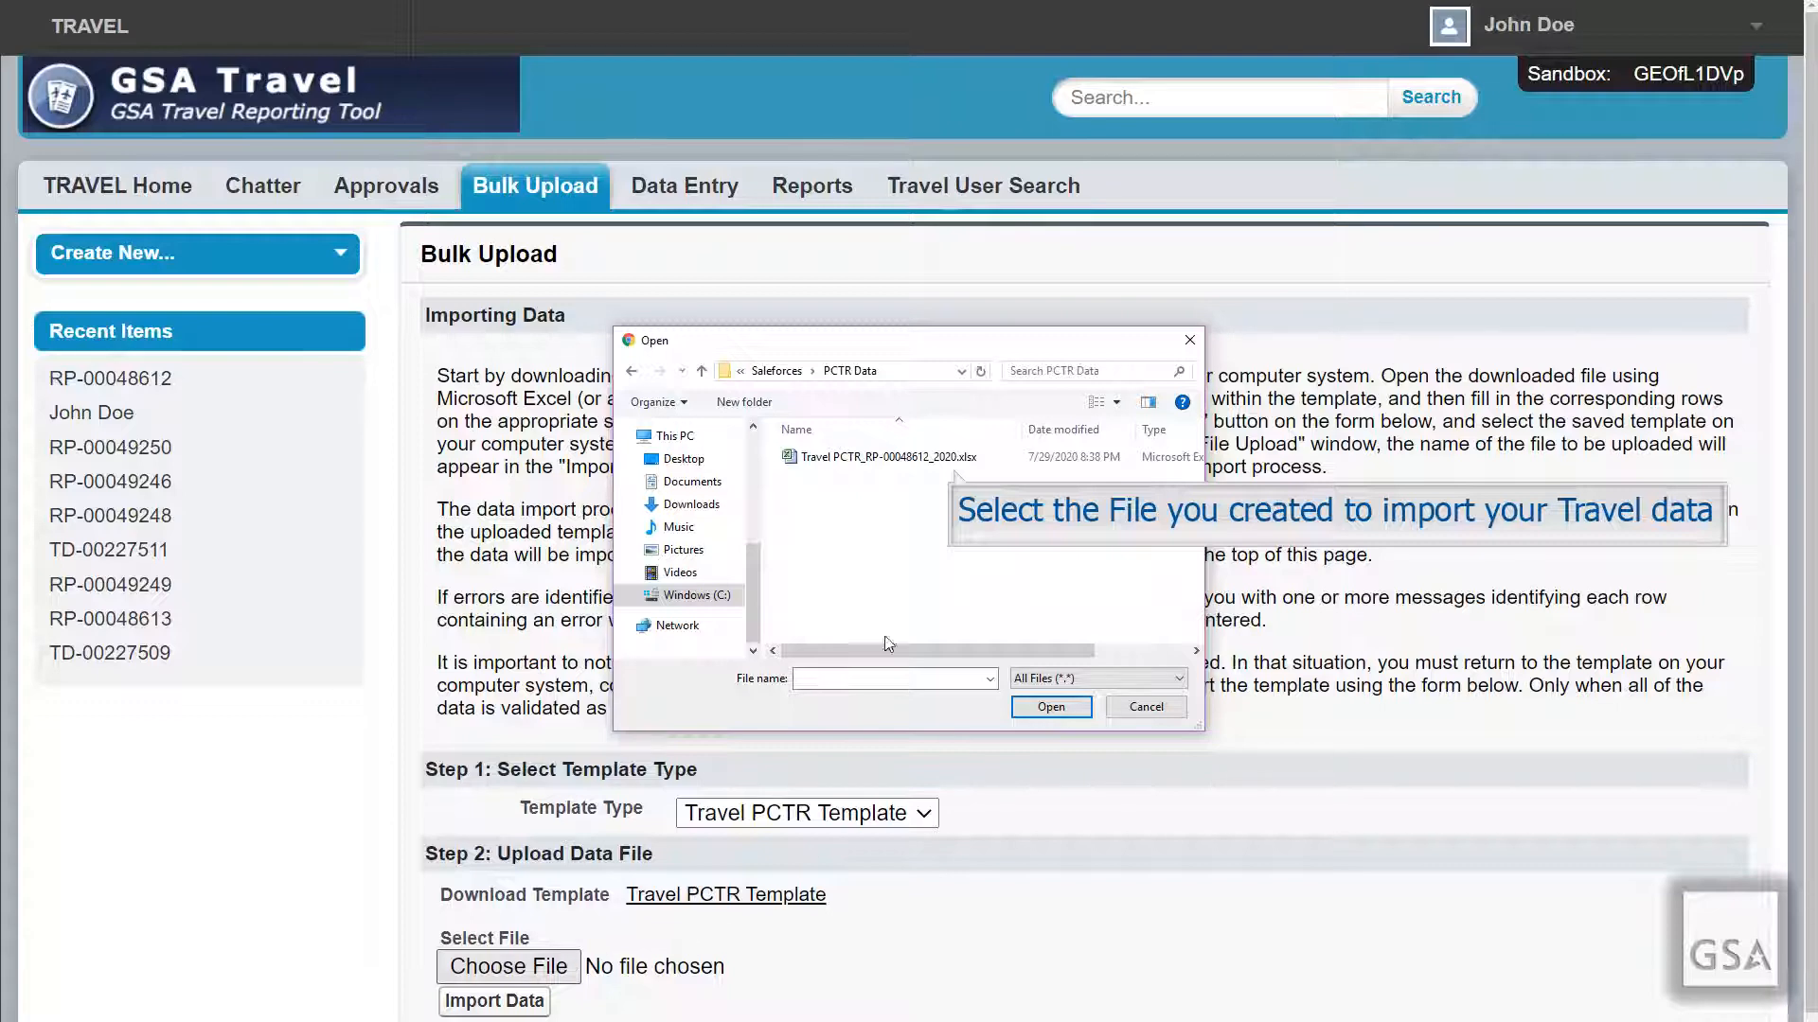
click(902, 458)
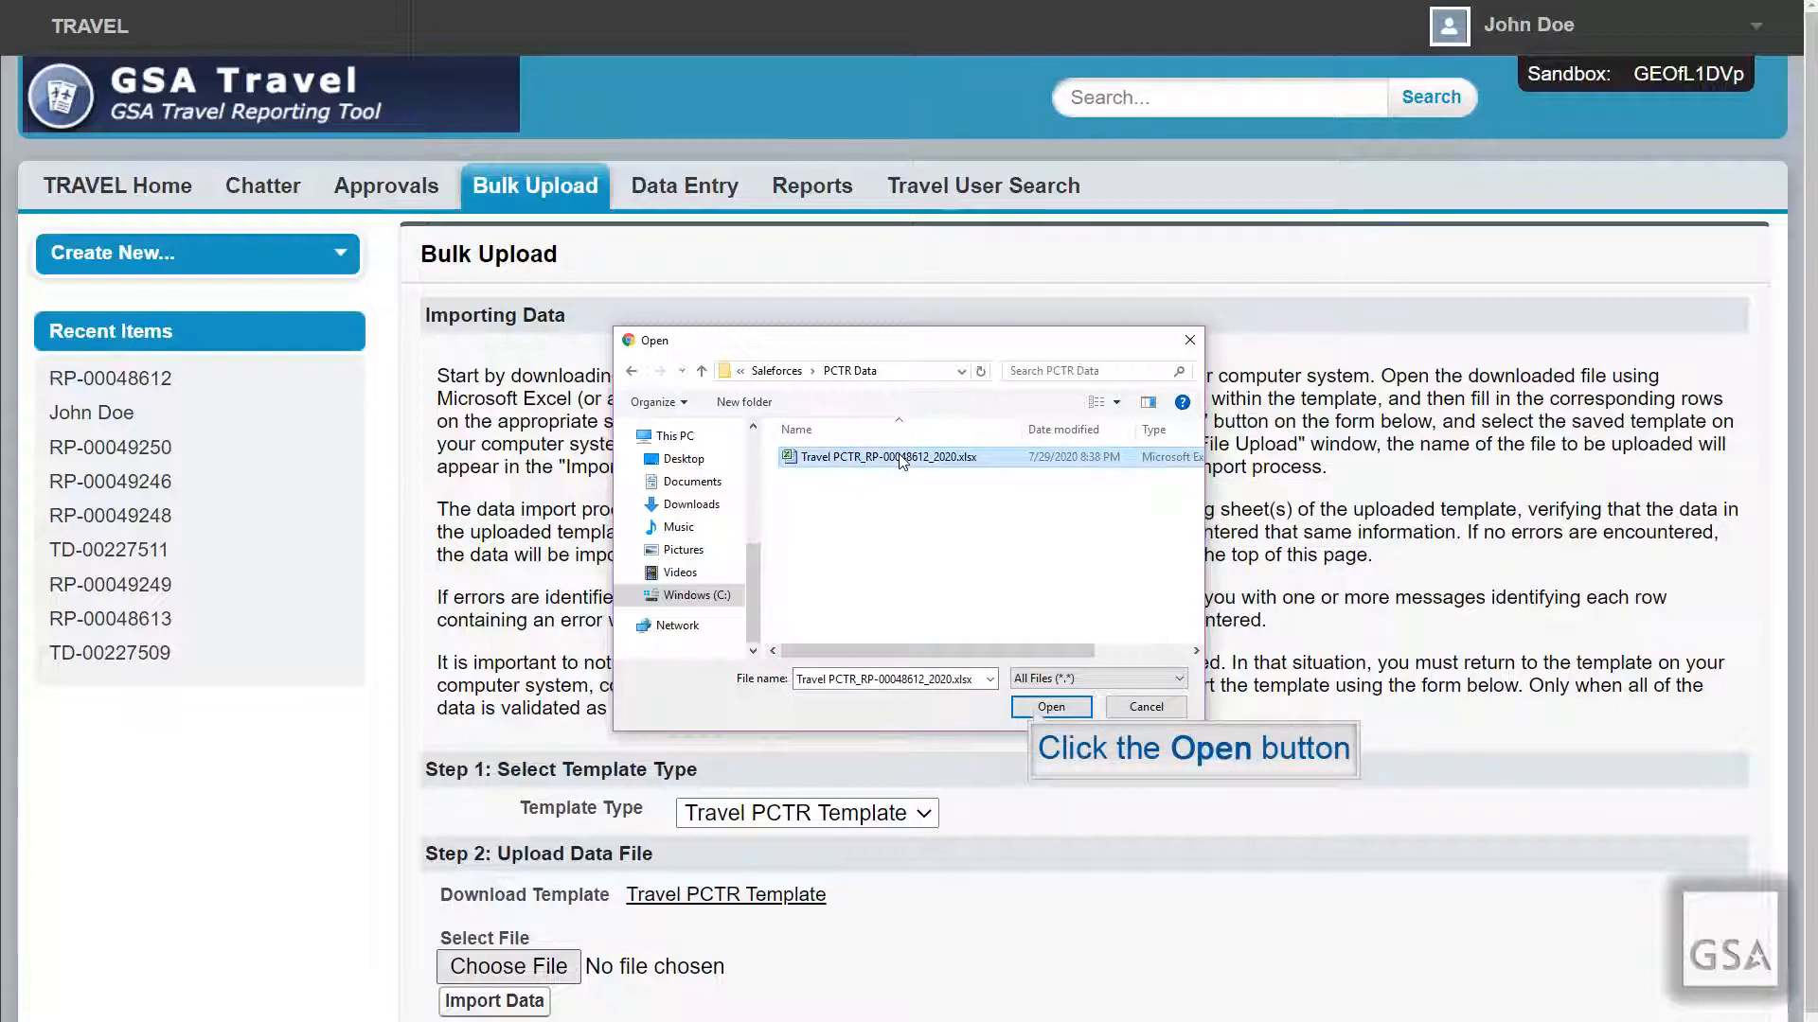
click(1038, 712)
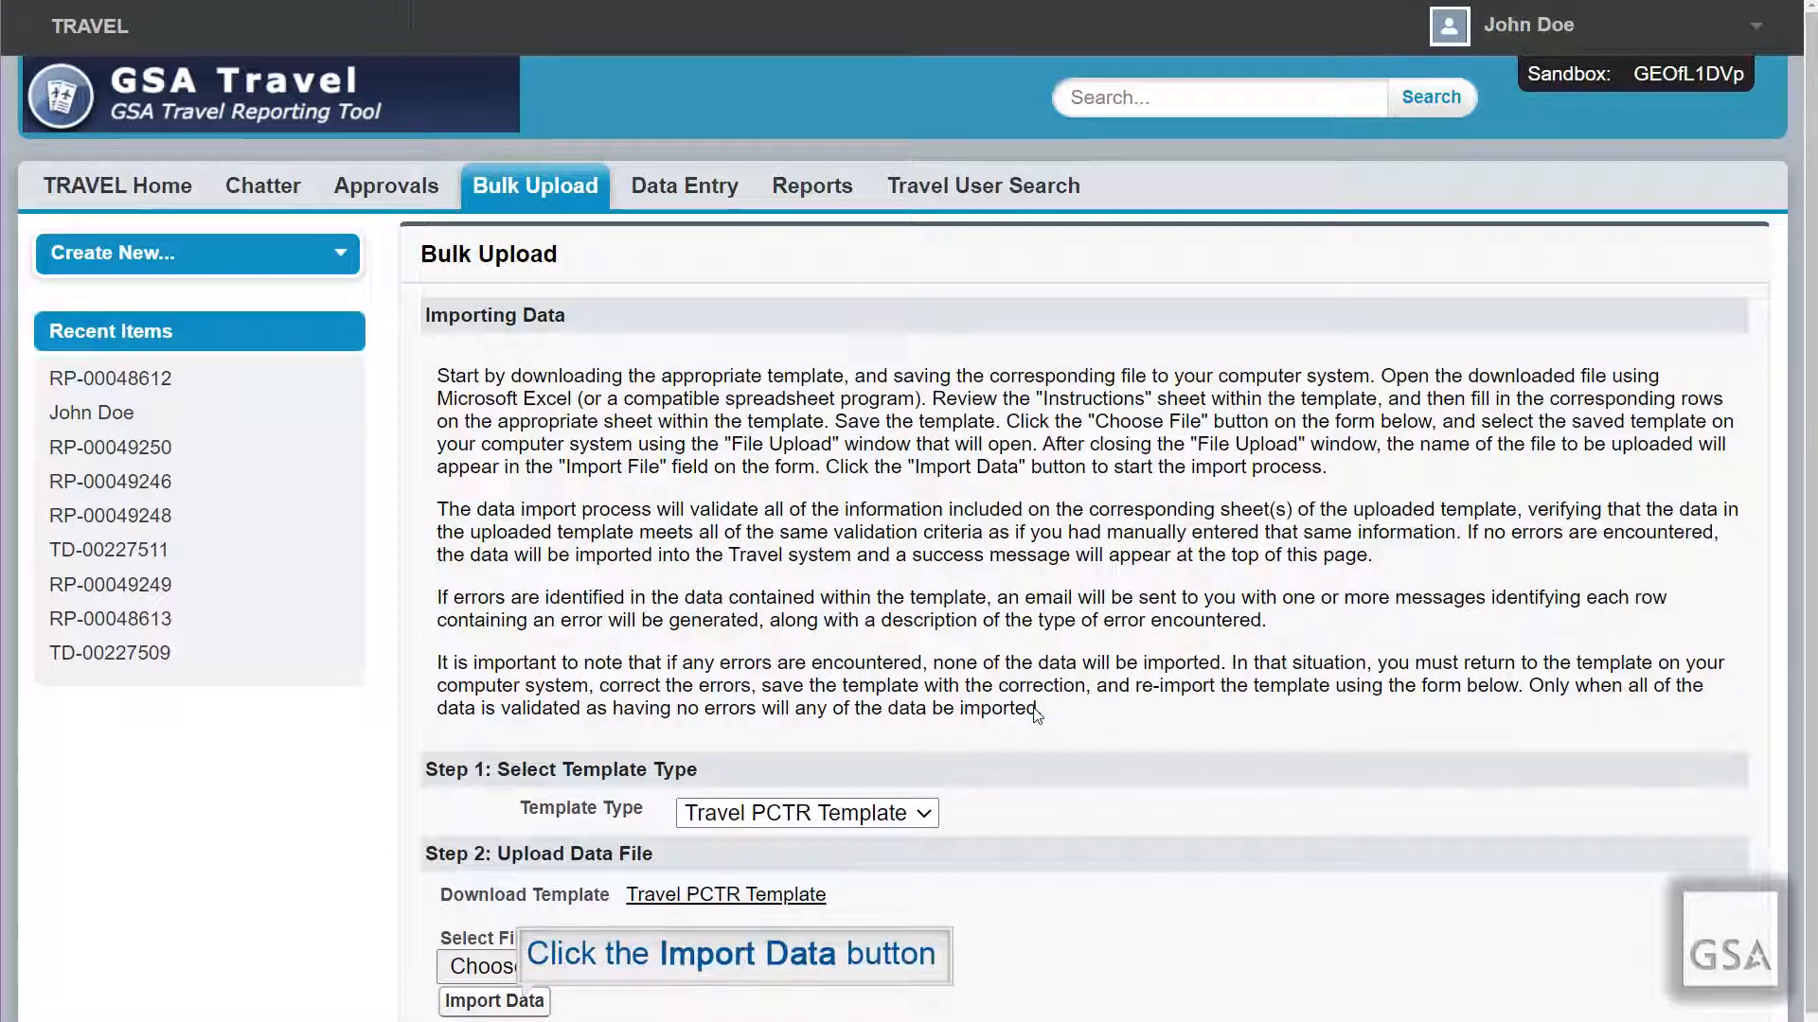
click(494, 1001)
scroll(523, 1006, down, 1)
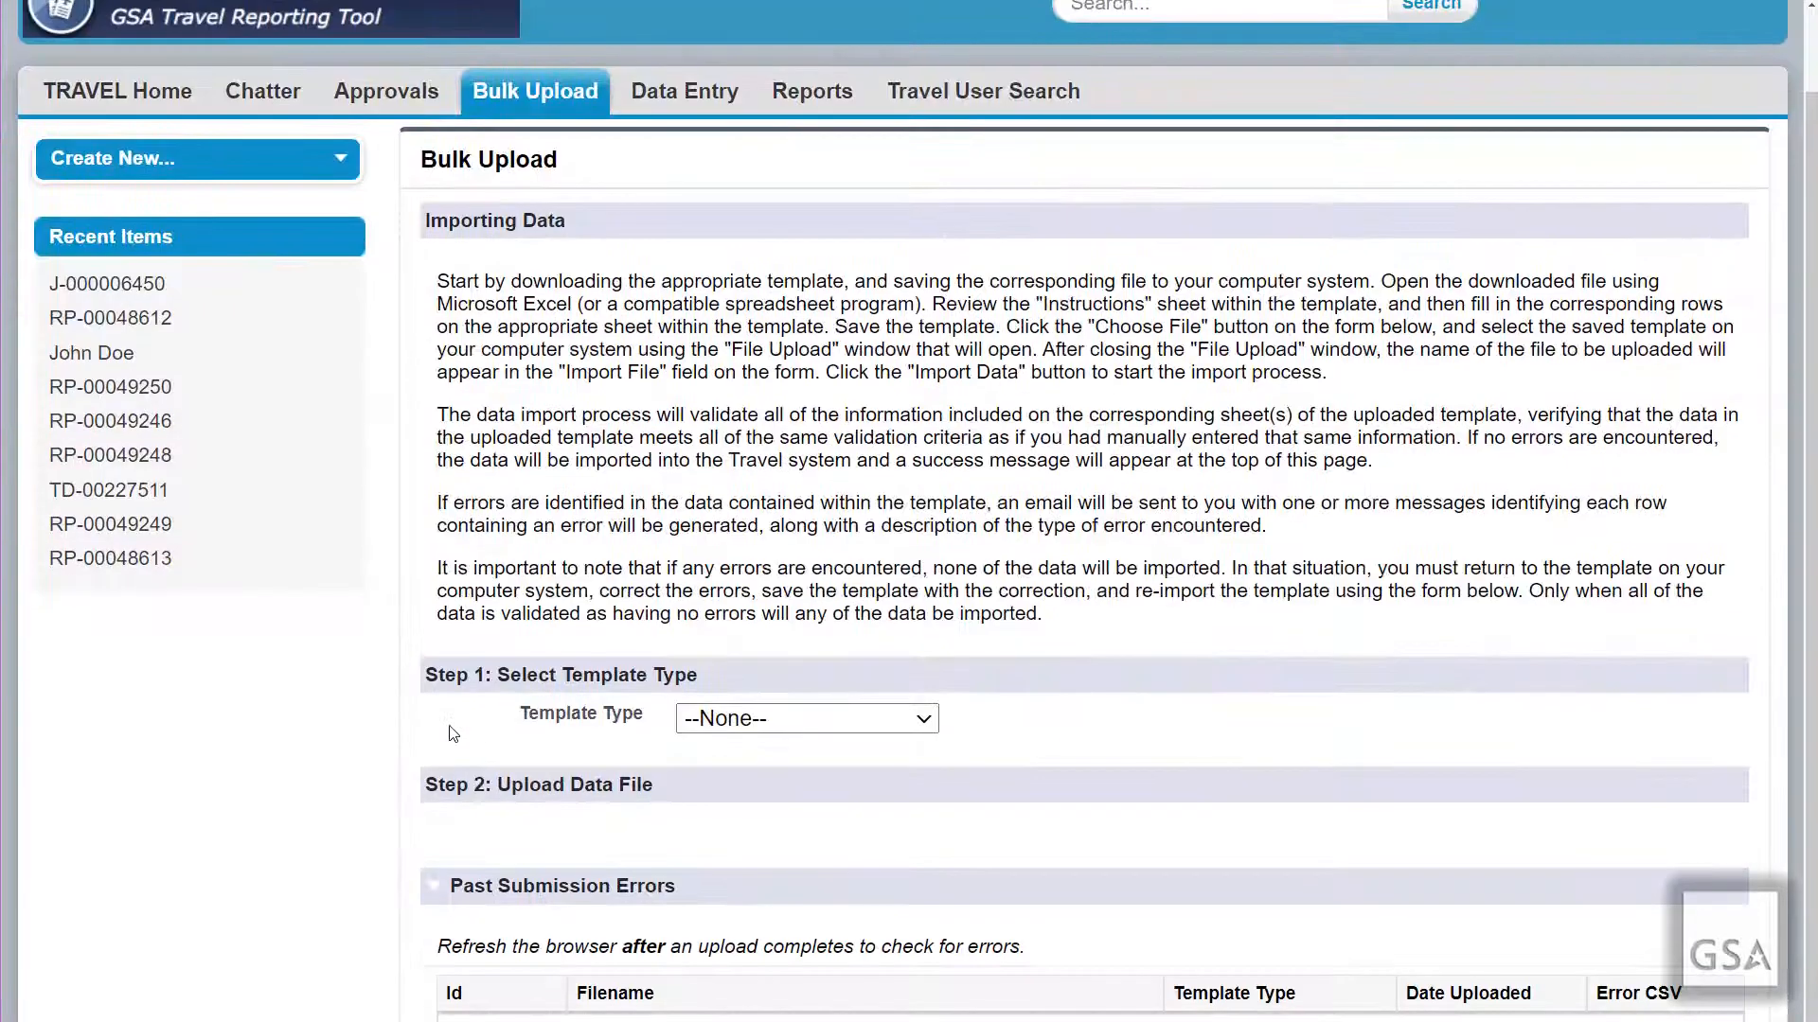
drag(1810, 750, 1810, 778)
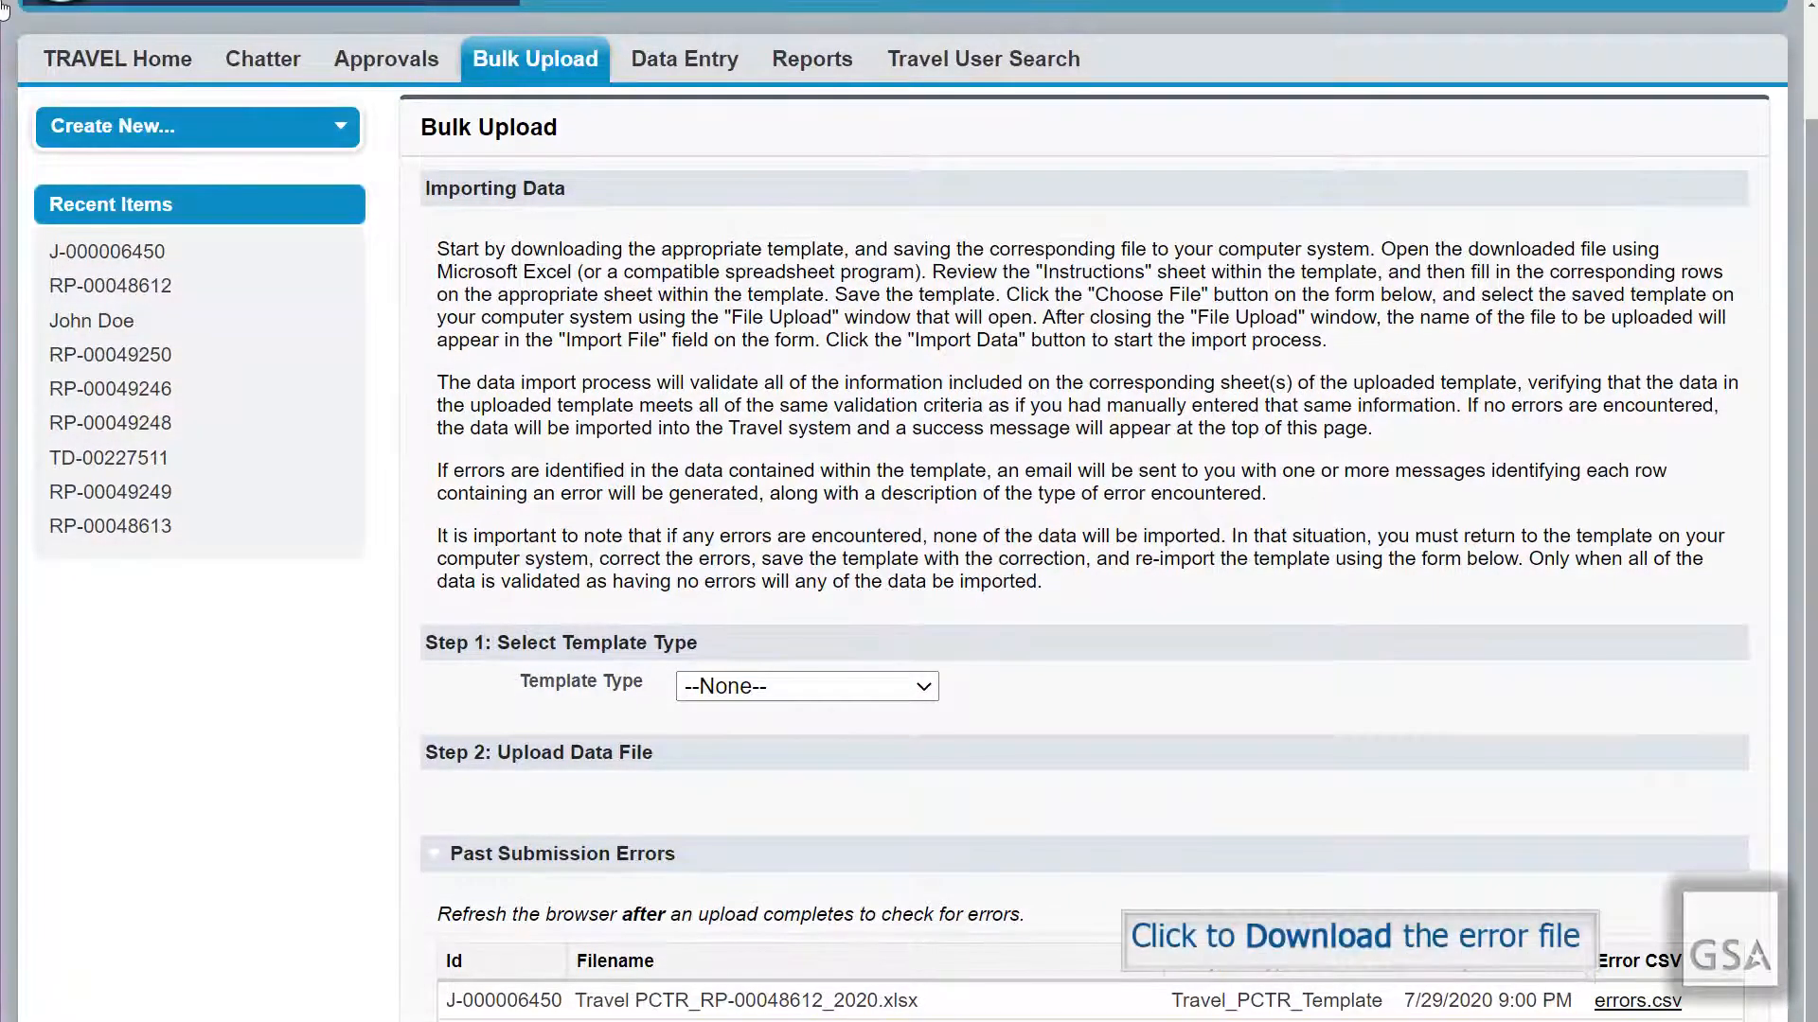
Step: Download the errors.csv file for the failed Travel PCTR import
click(1620, 1004)
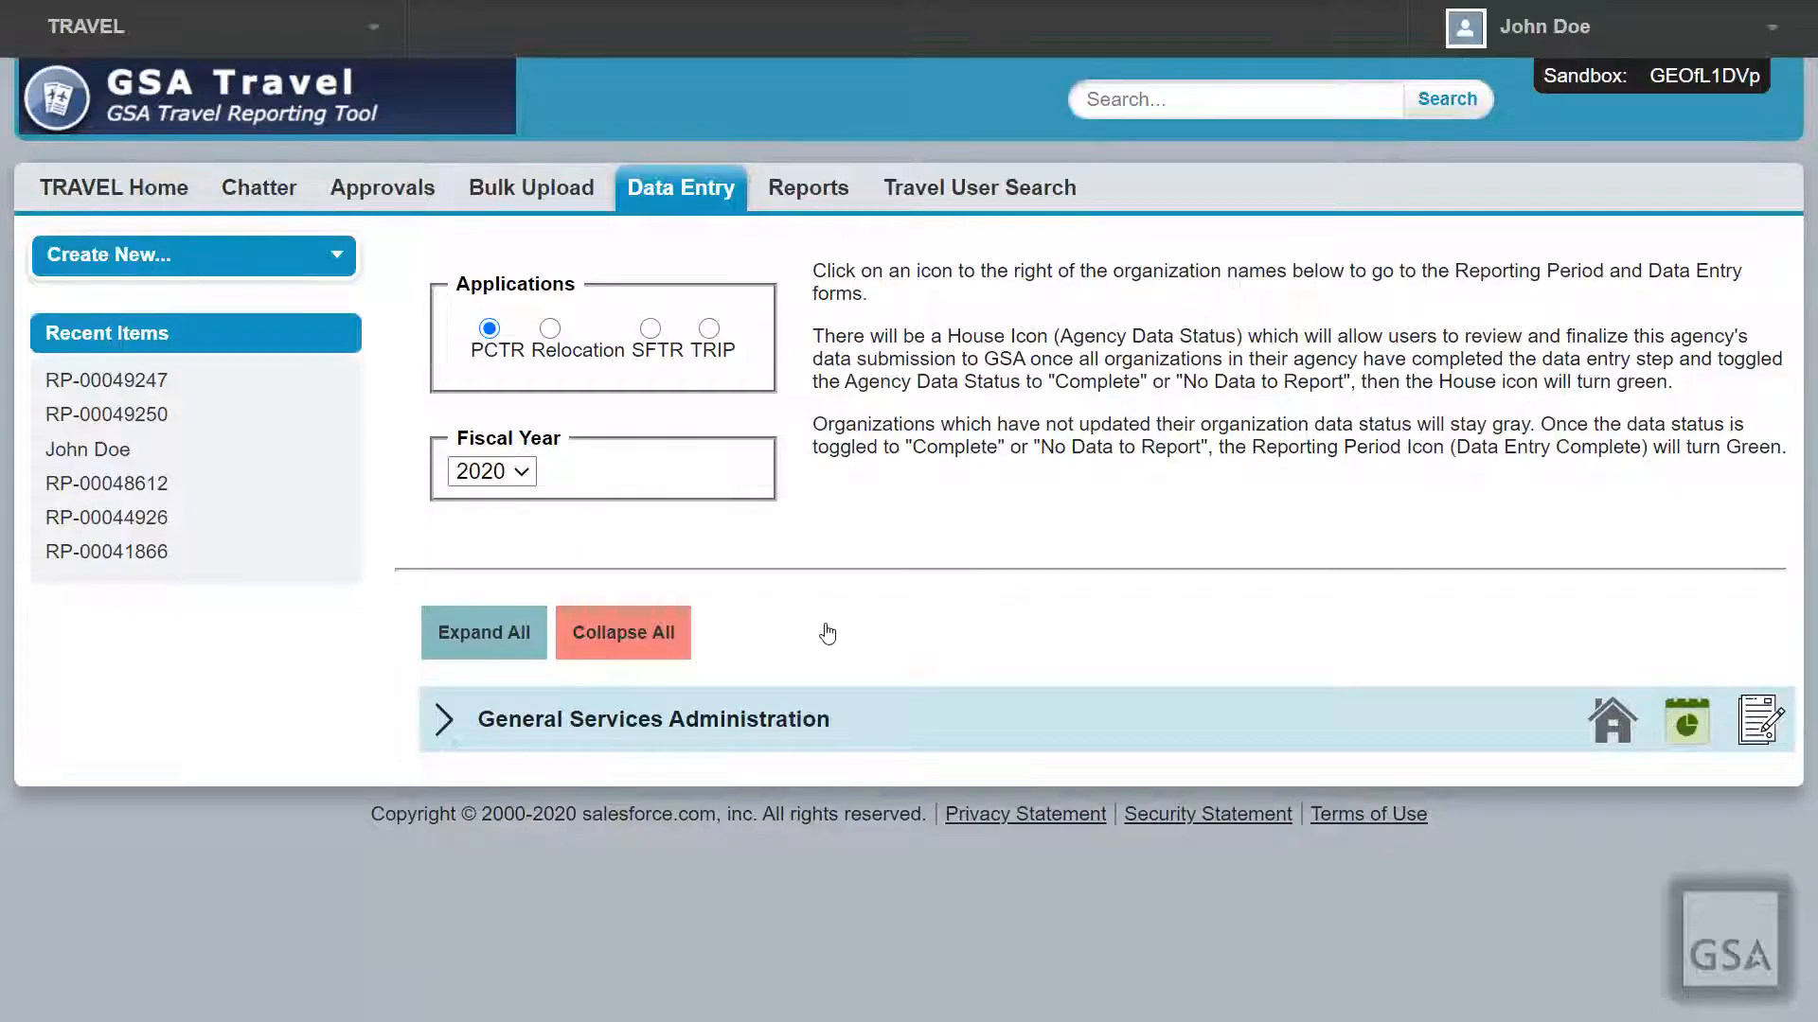
Step: Expand all offices and edit General Services Administration's reporting period RP-00049247
click(528, 634)
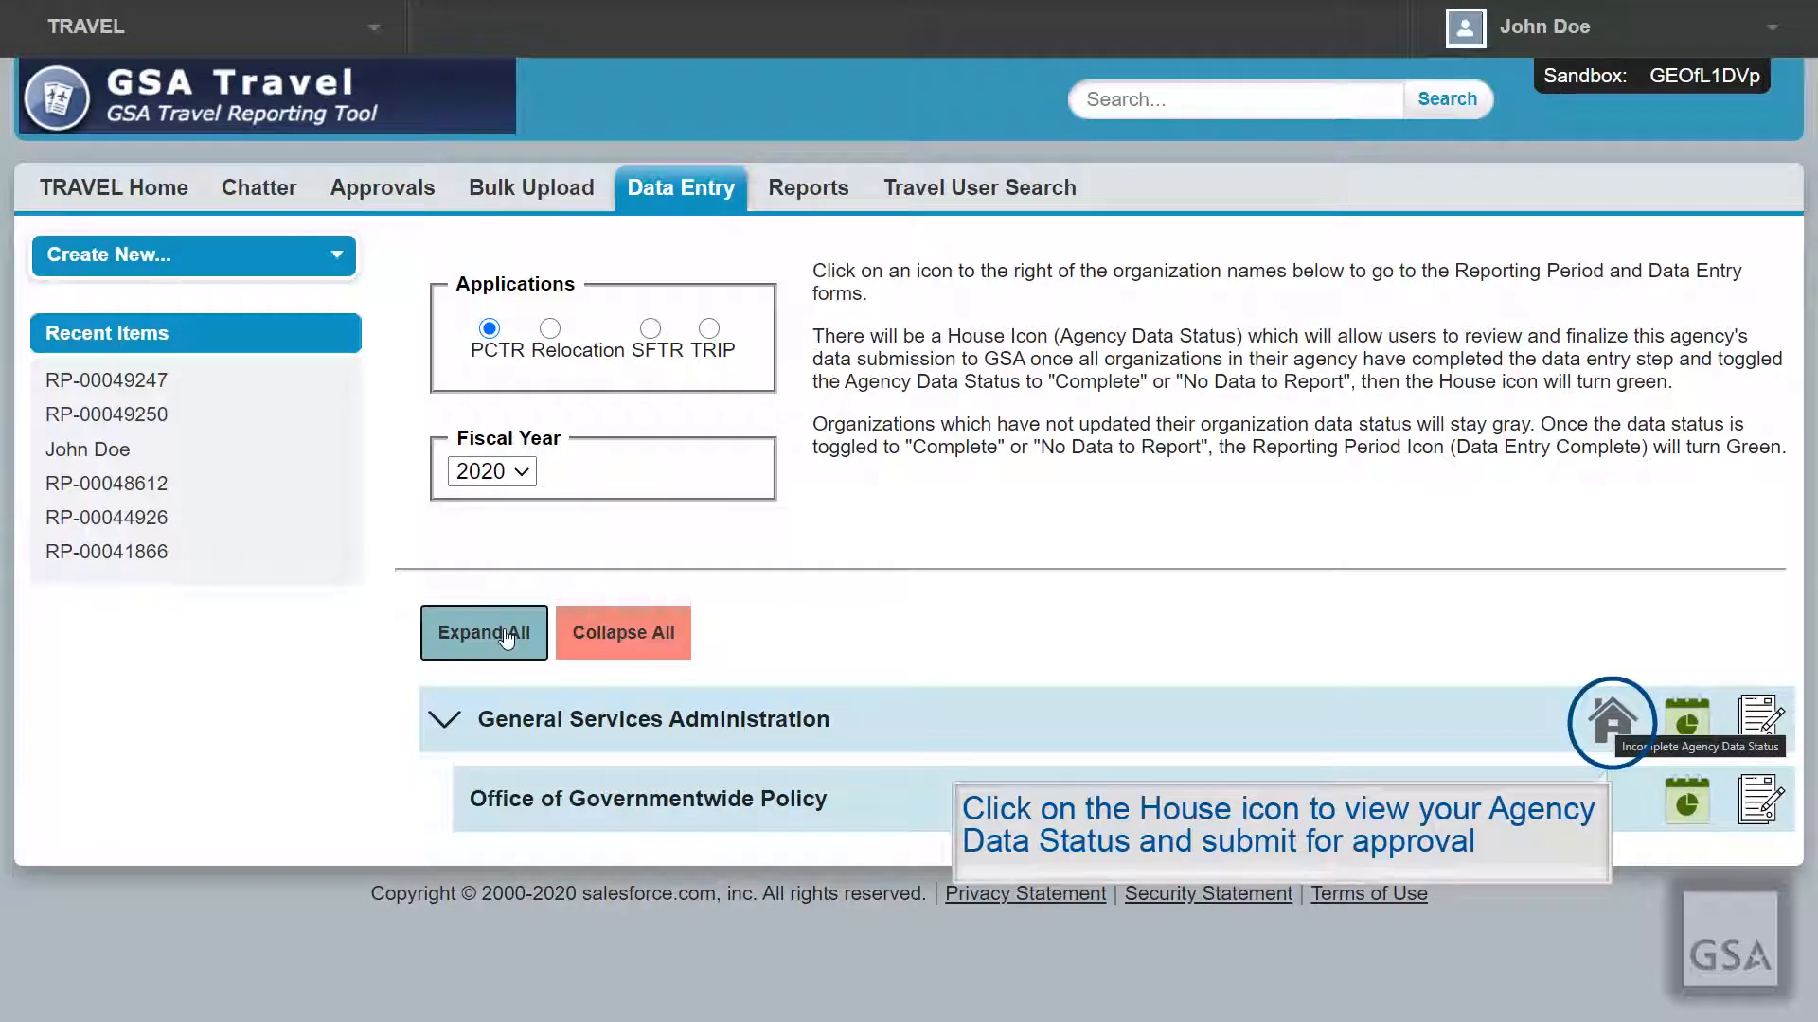
click(1605, 721)
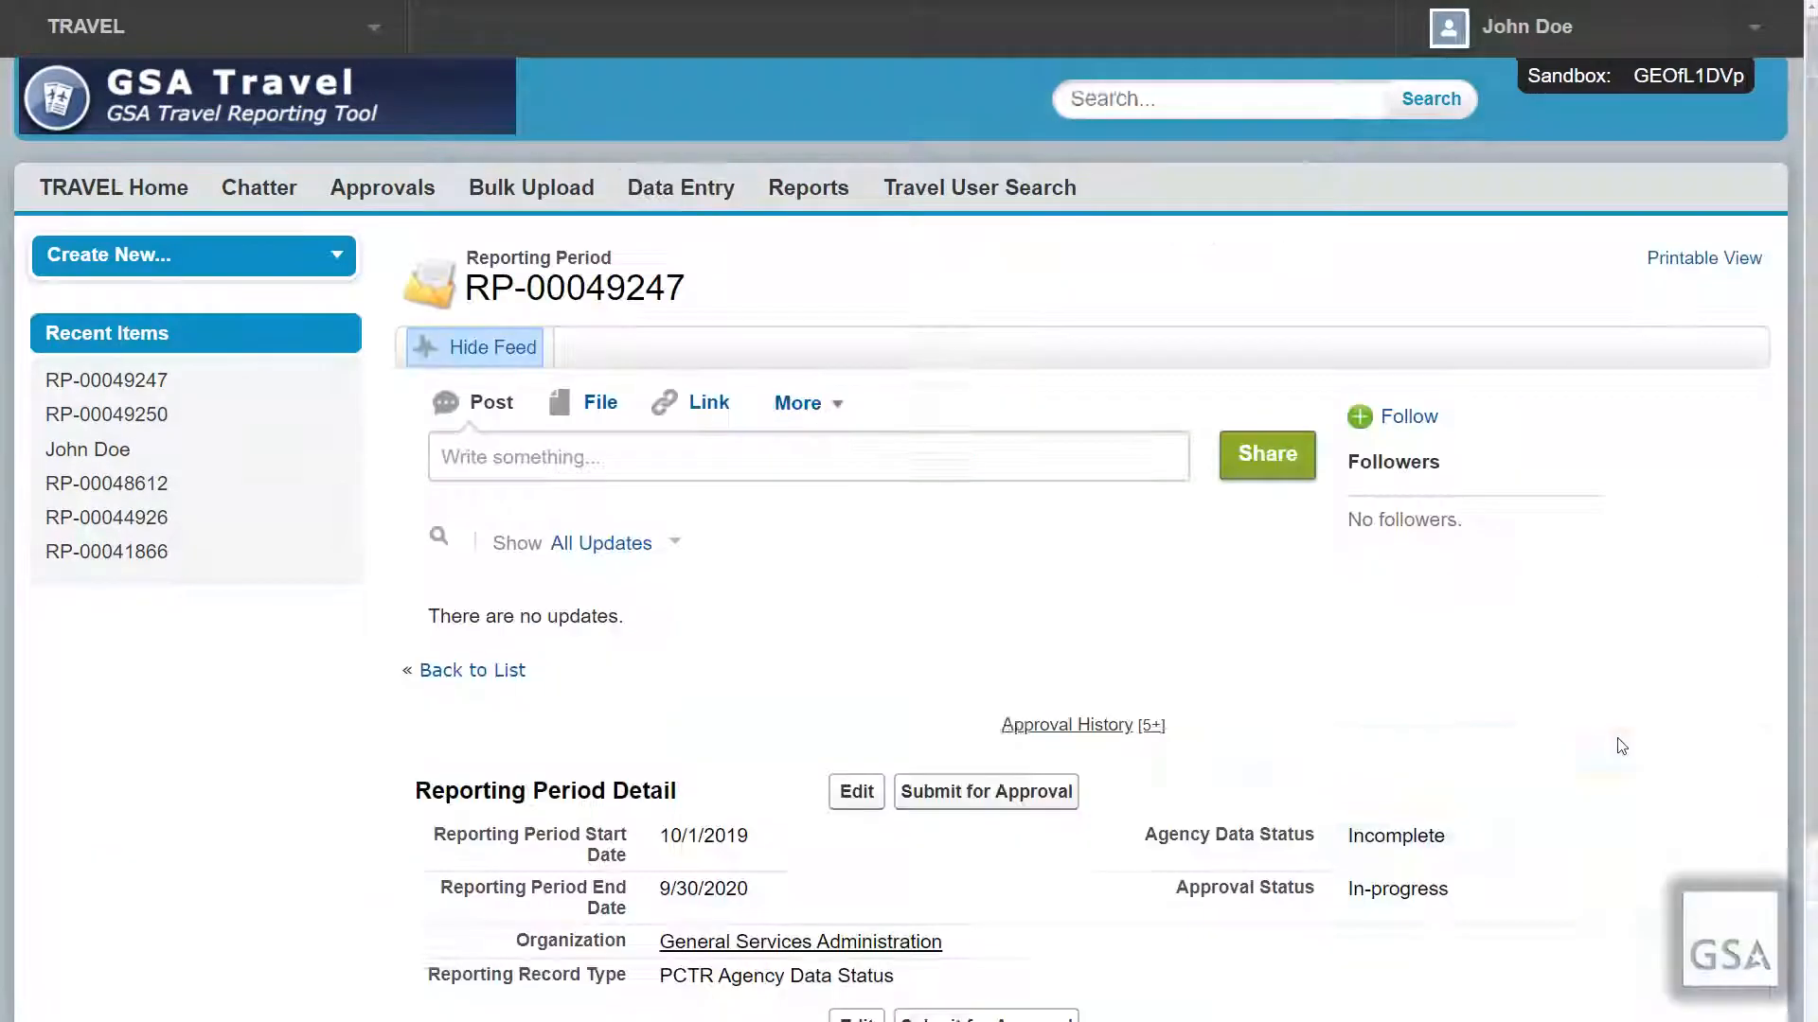
scroll(1615, 742, down, 1)
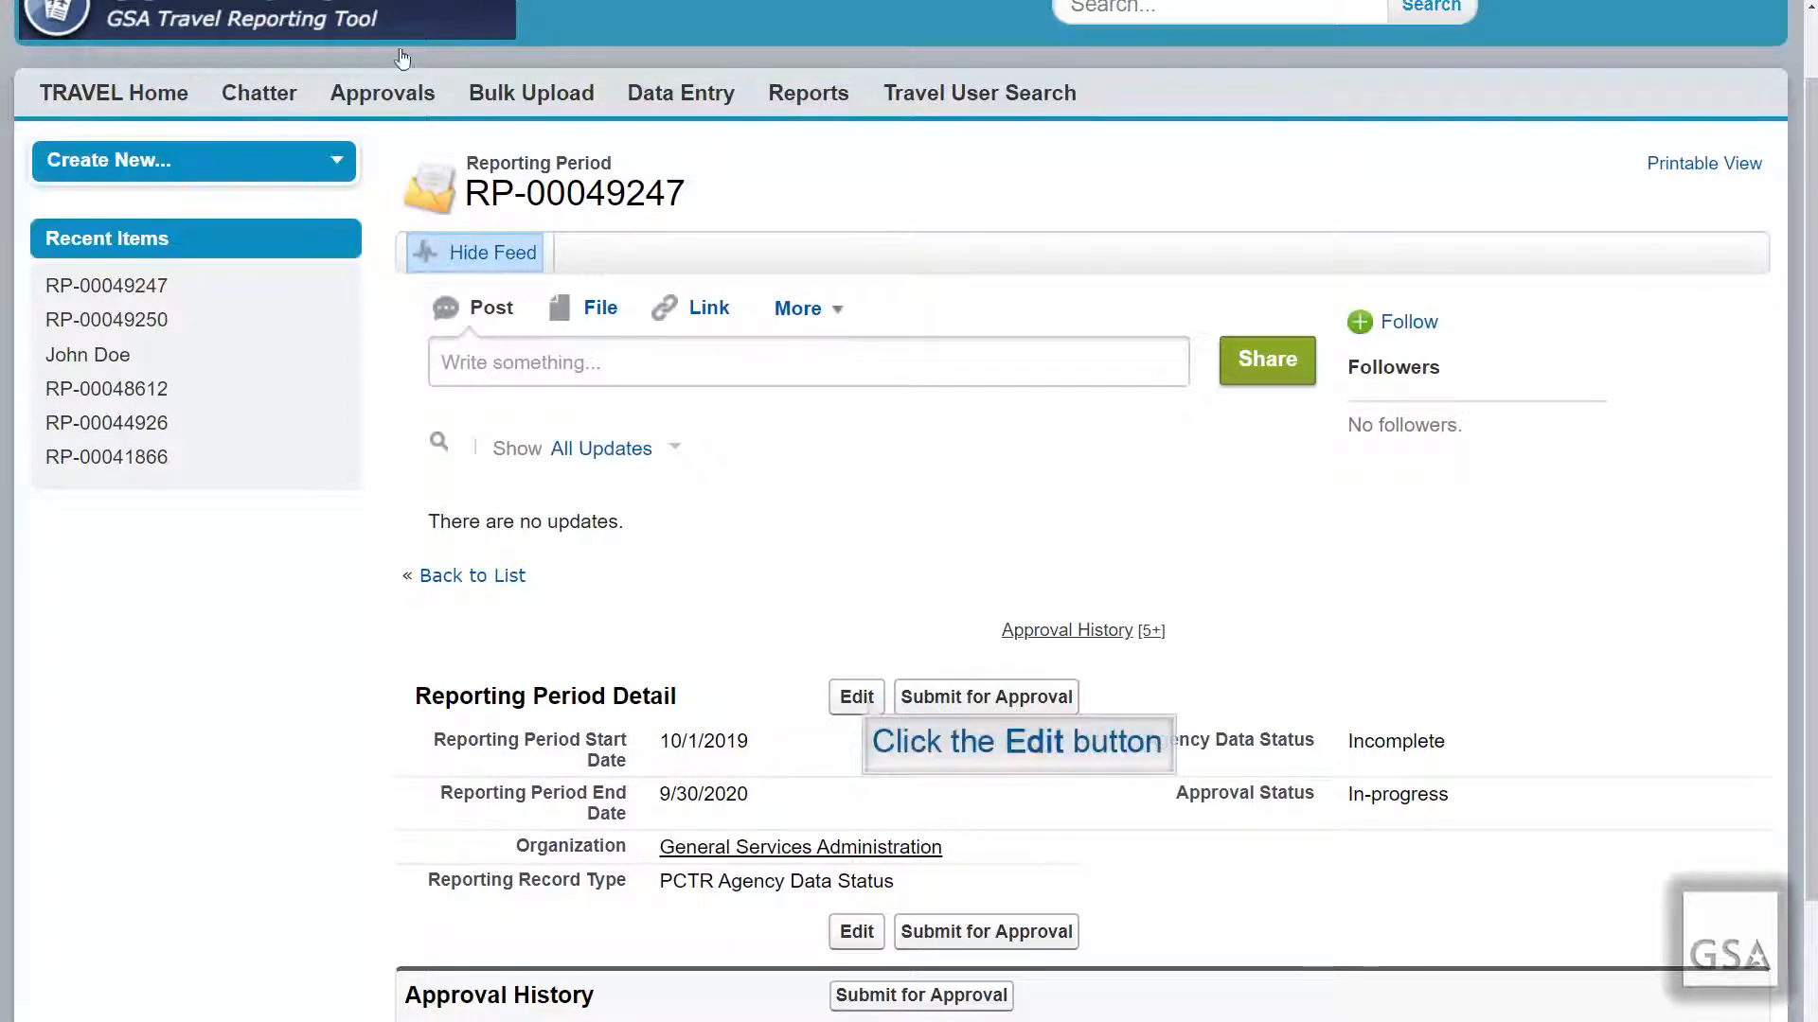
click(857, 699)
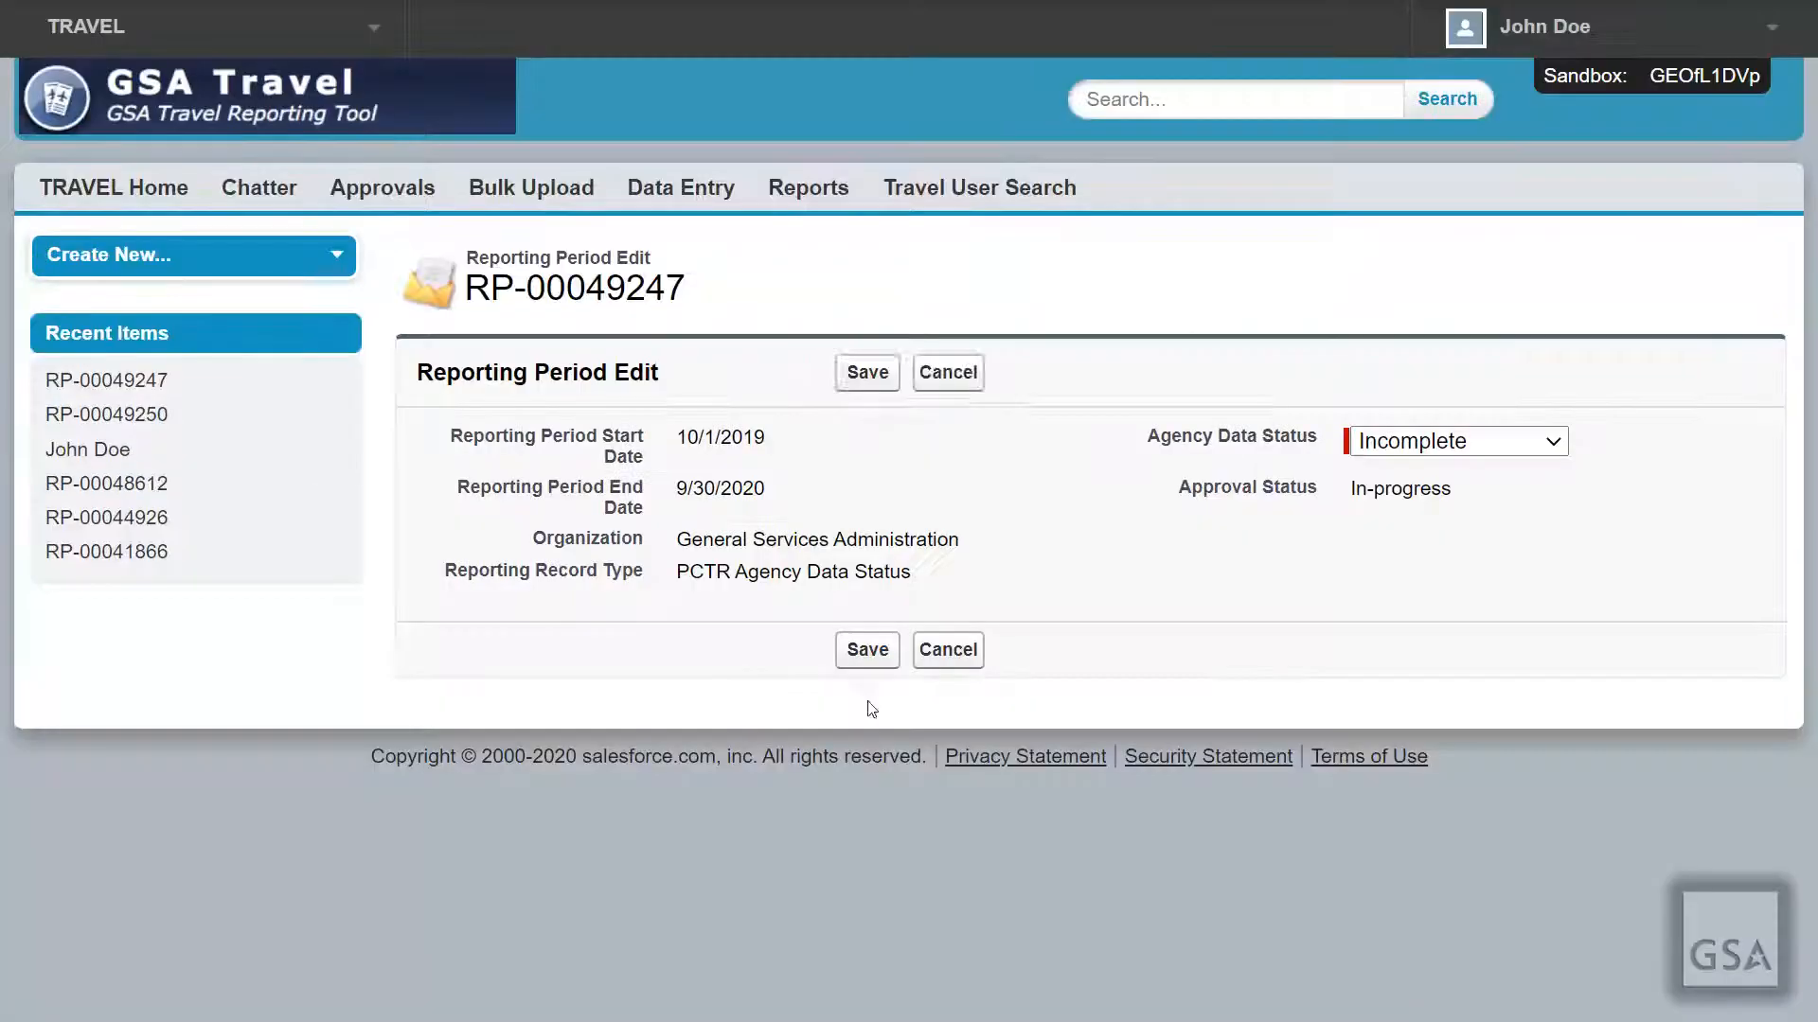
Step: Change RP-00049247's Agency Data Status from Incomplete to Complete
click(1473, 449)
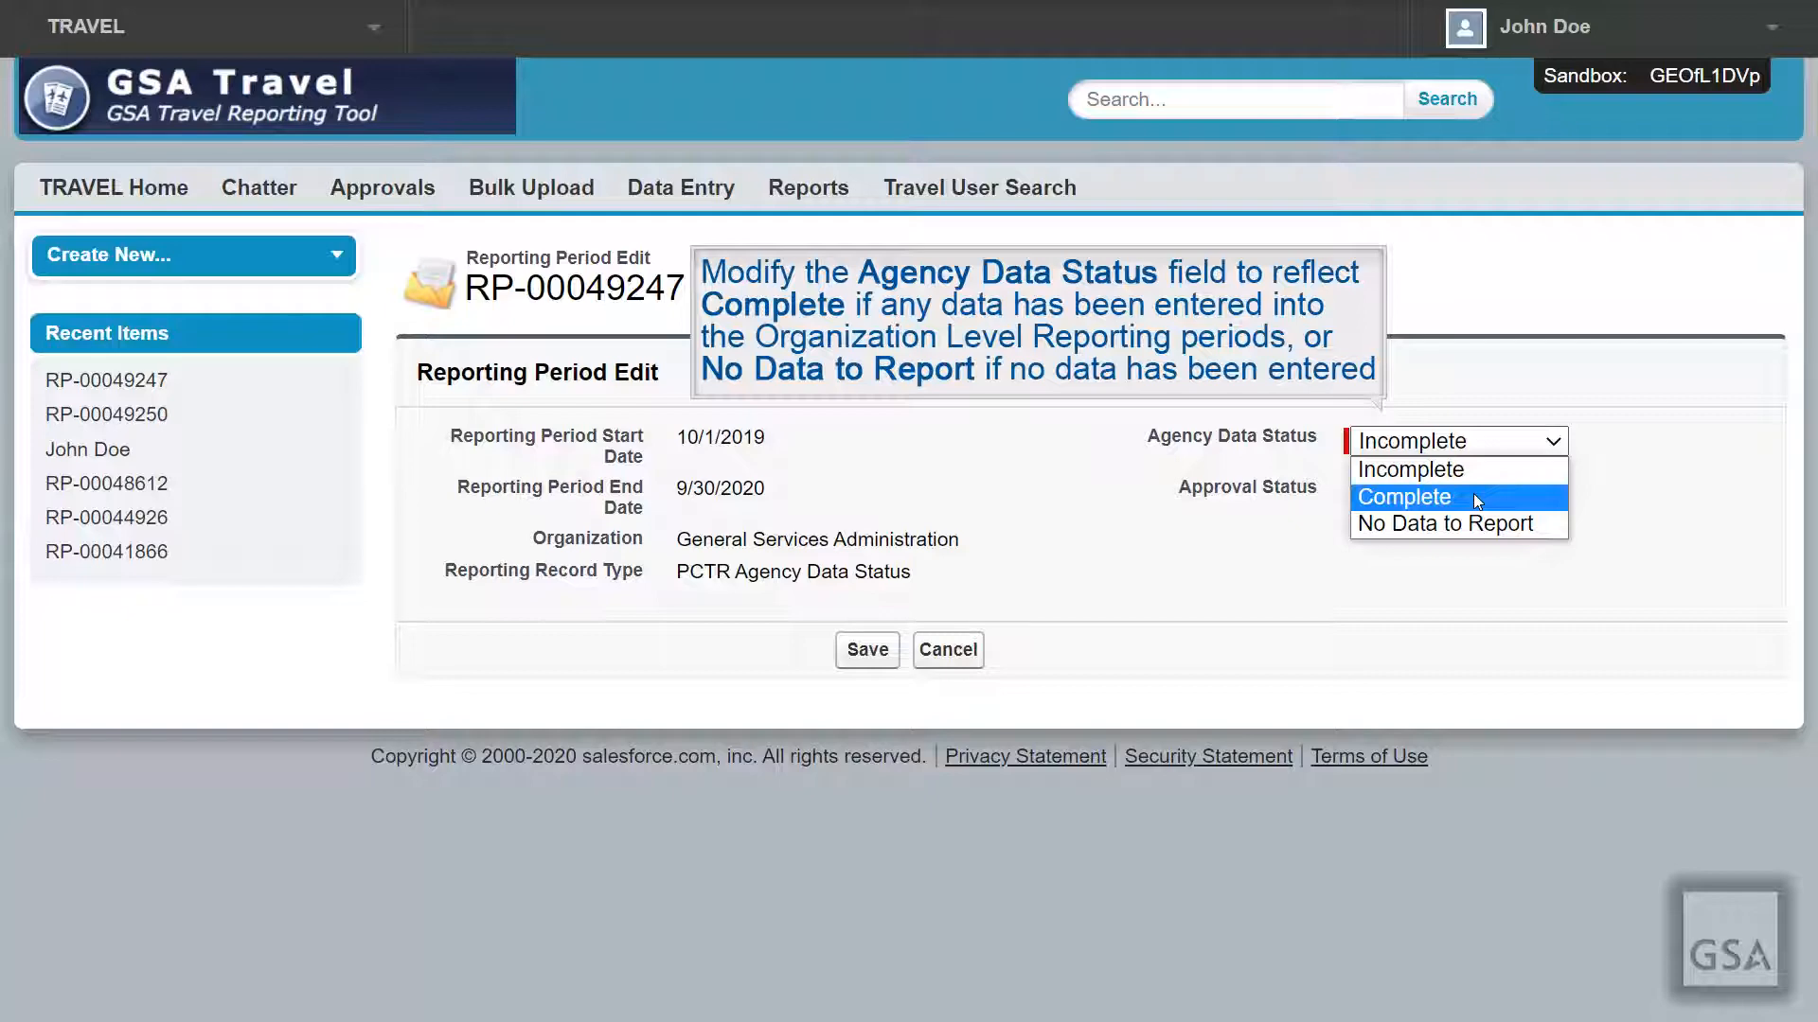
click(1475, 499)
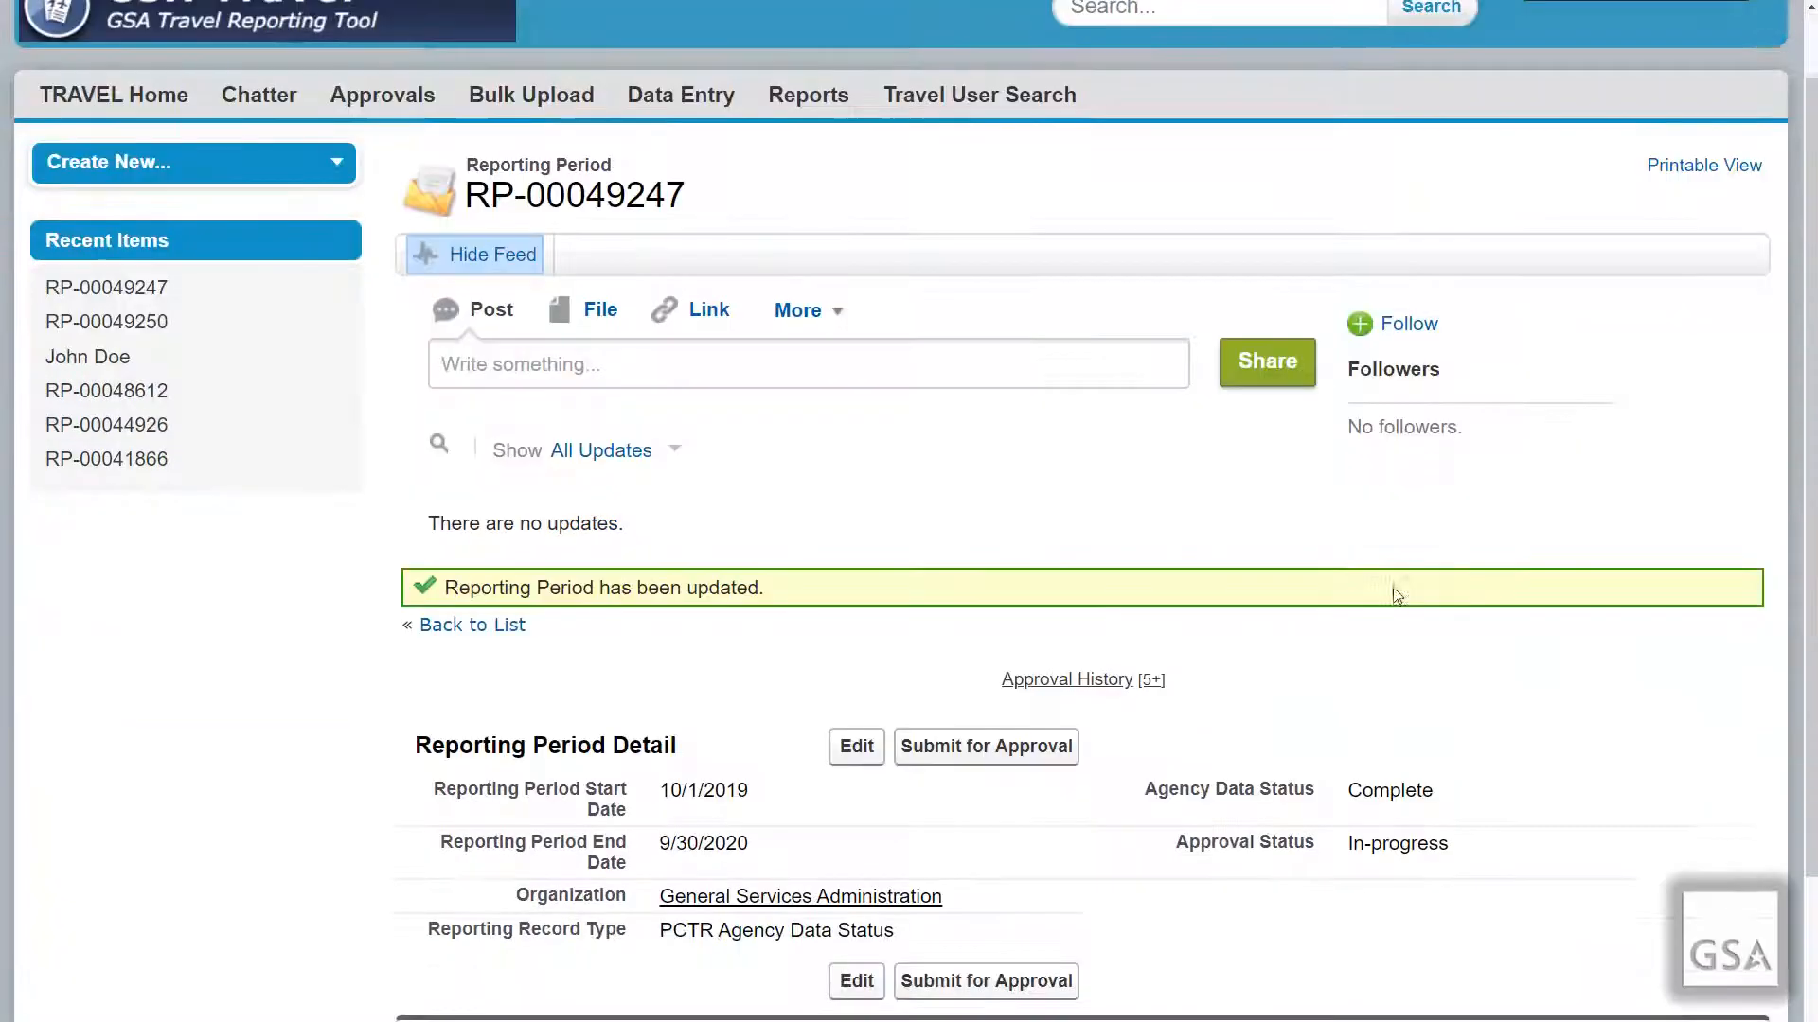
scroll(1397, 594, down, 1)
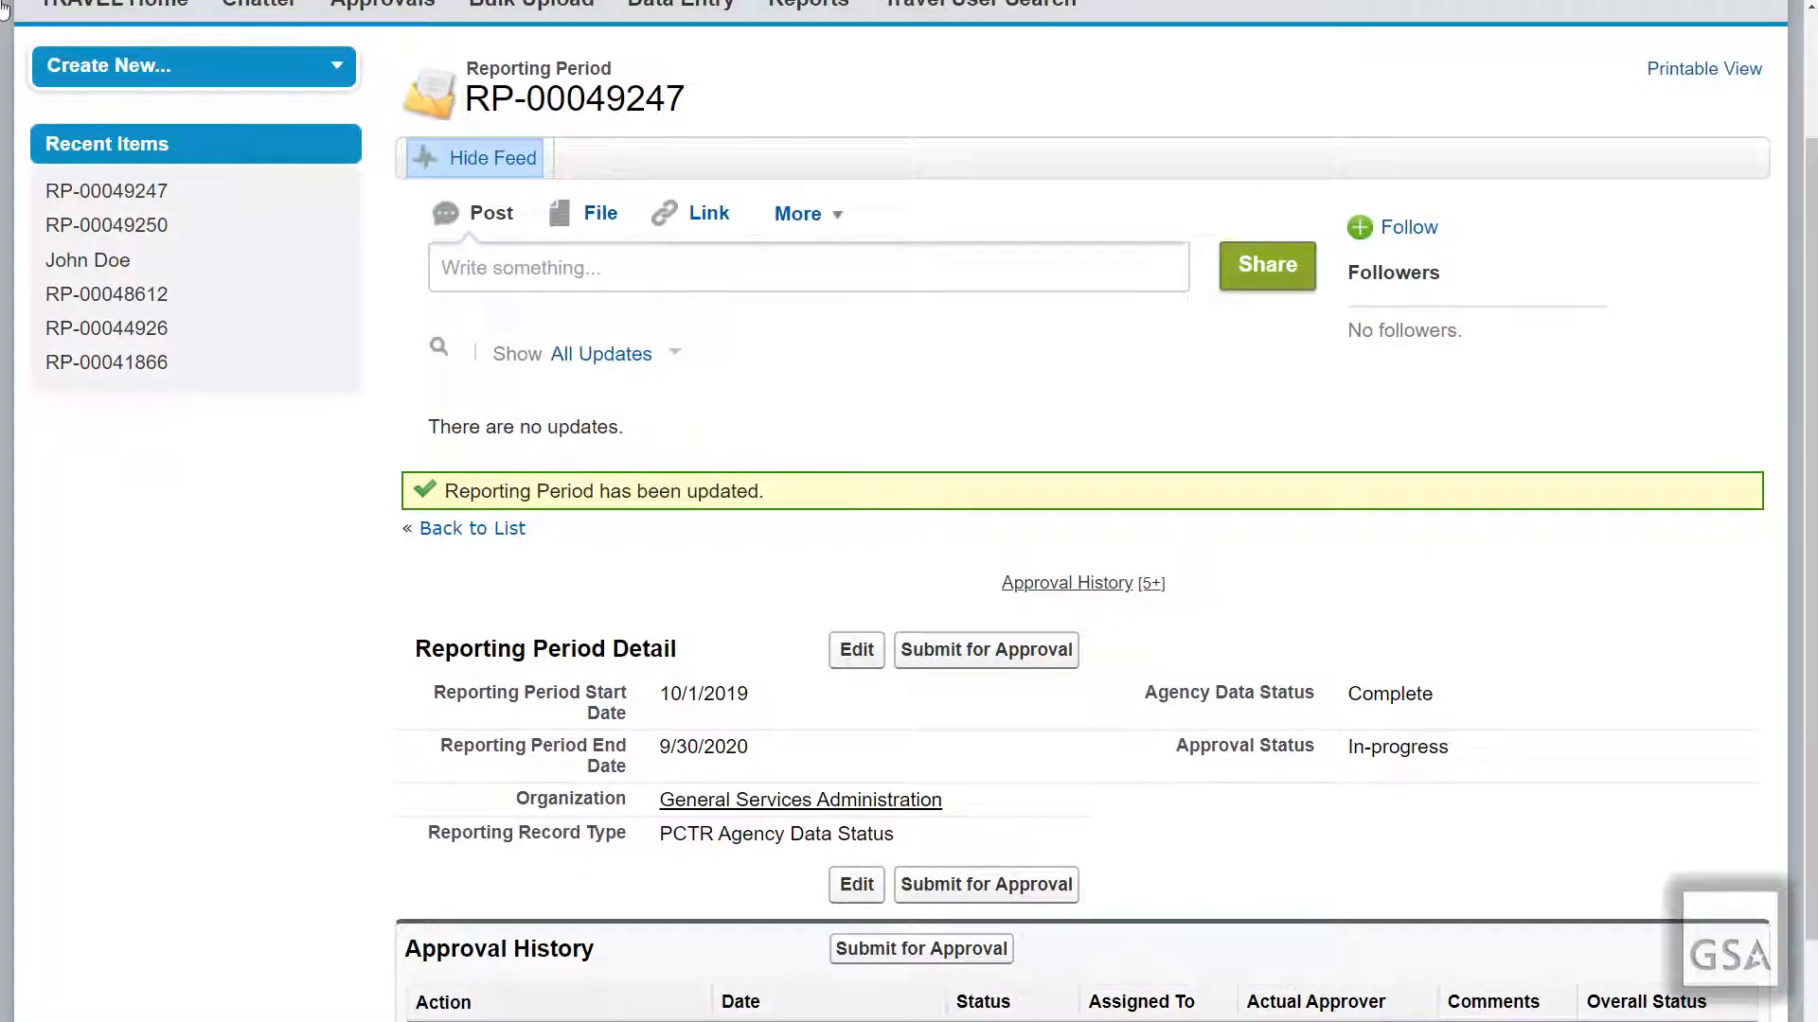
Step: Send RP-00049247 for approval to a Customer Portal User, looking up the approver by name
click(1033, 651)
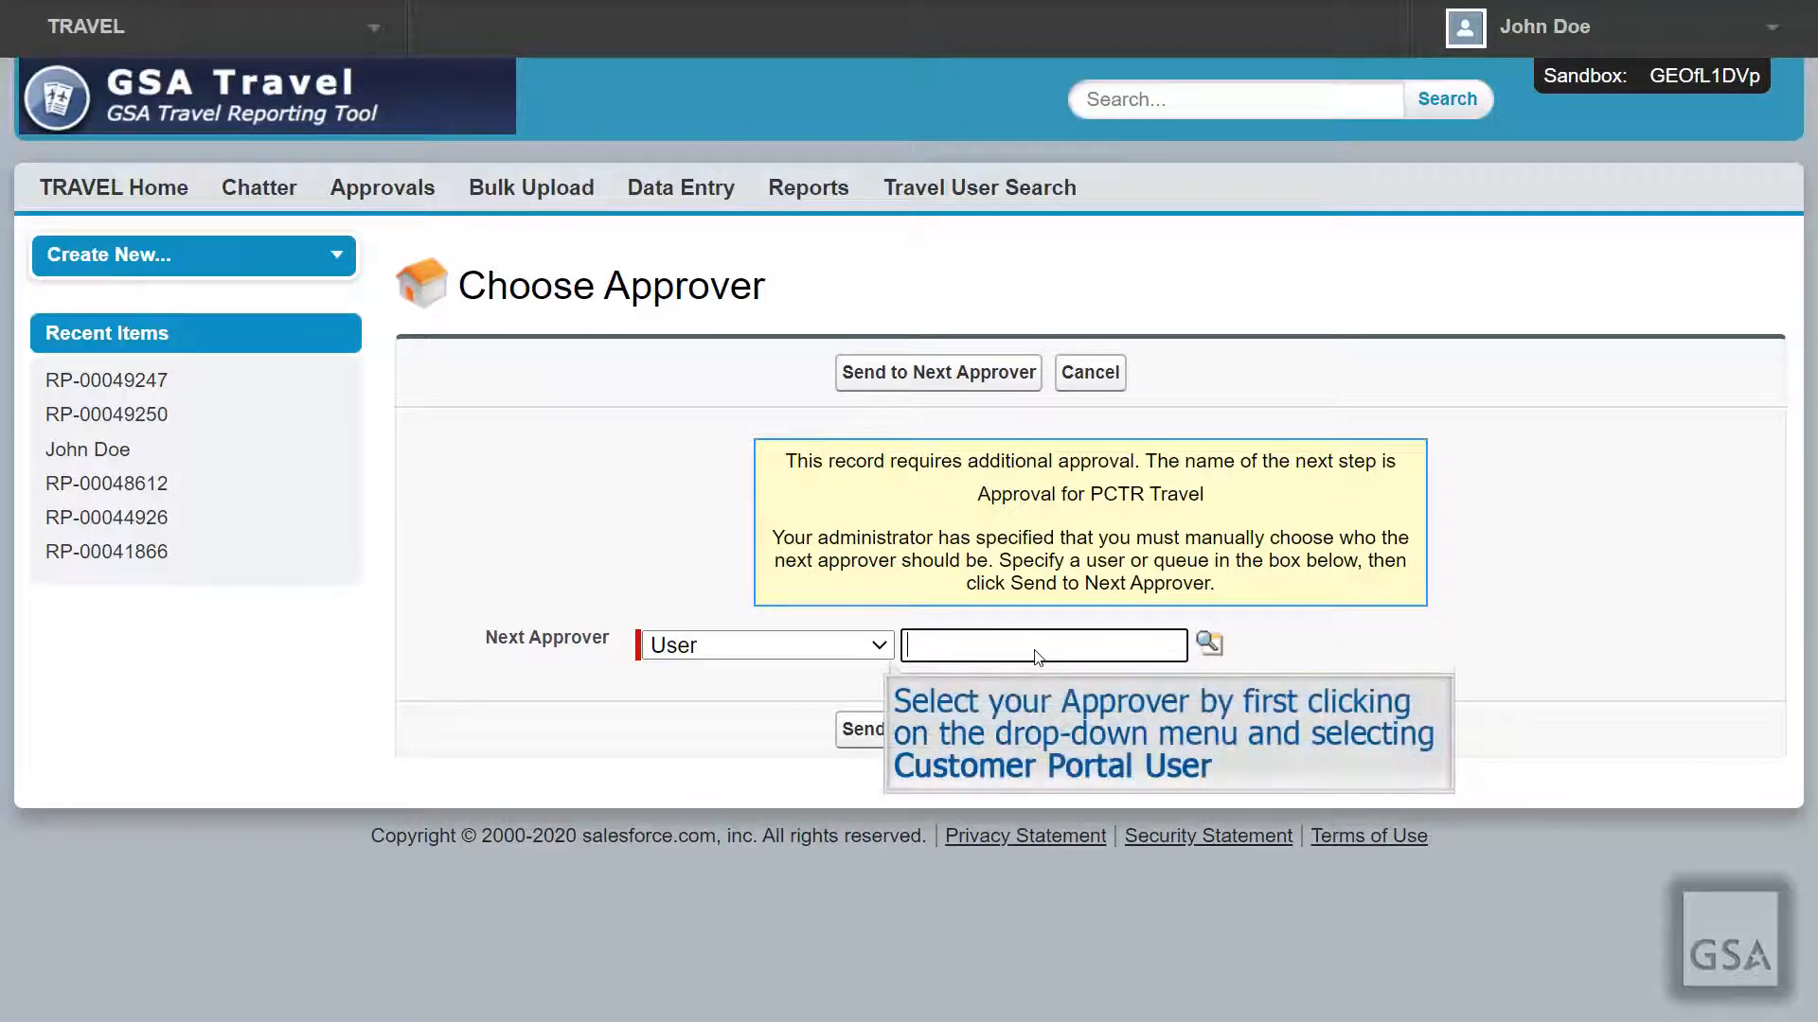
click(879, 650)
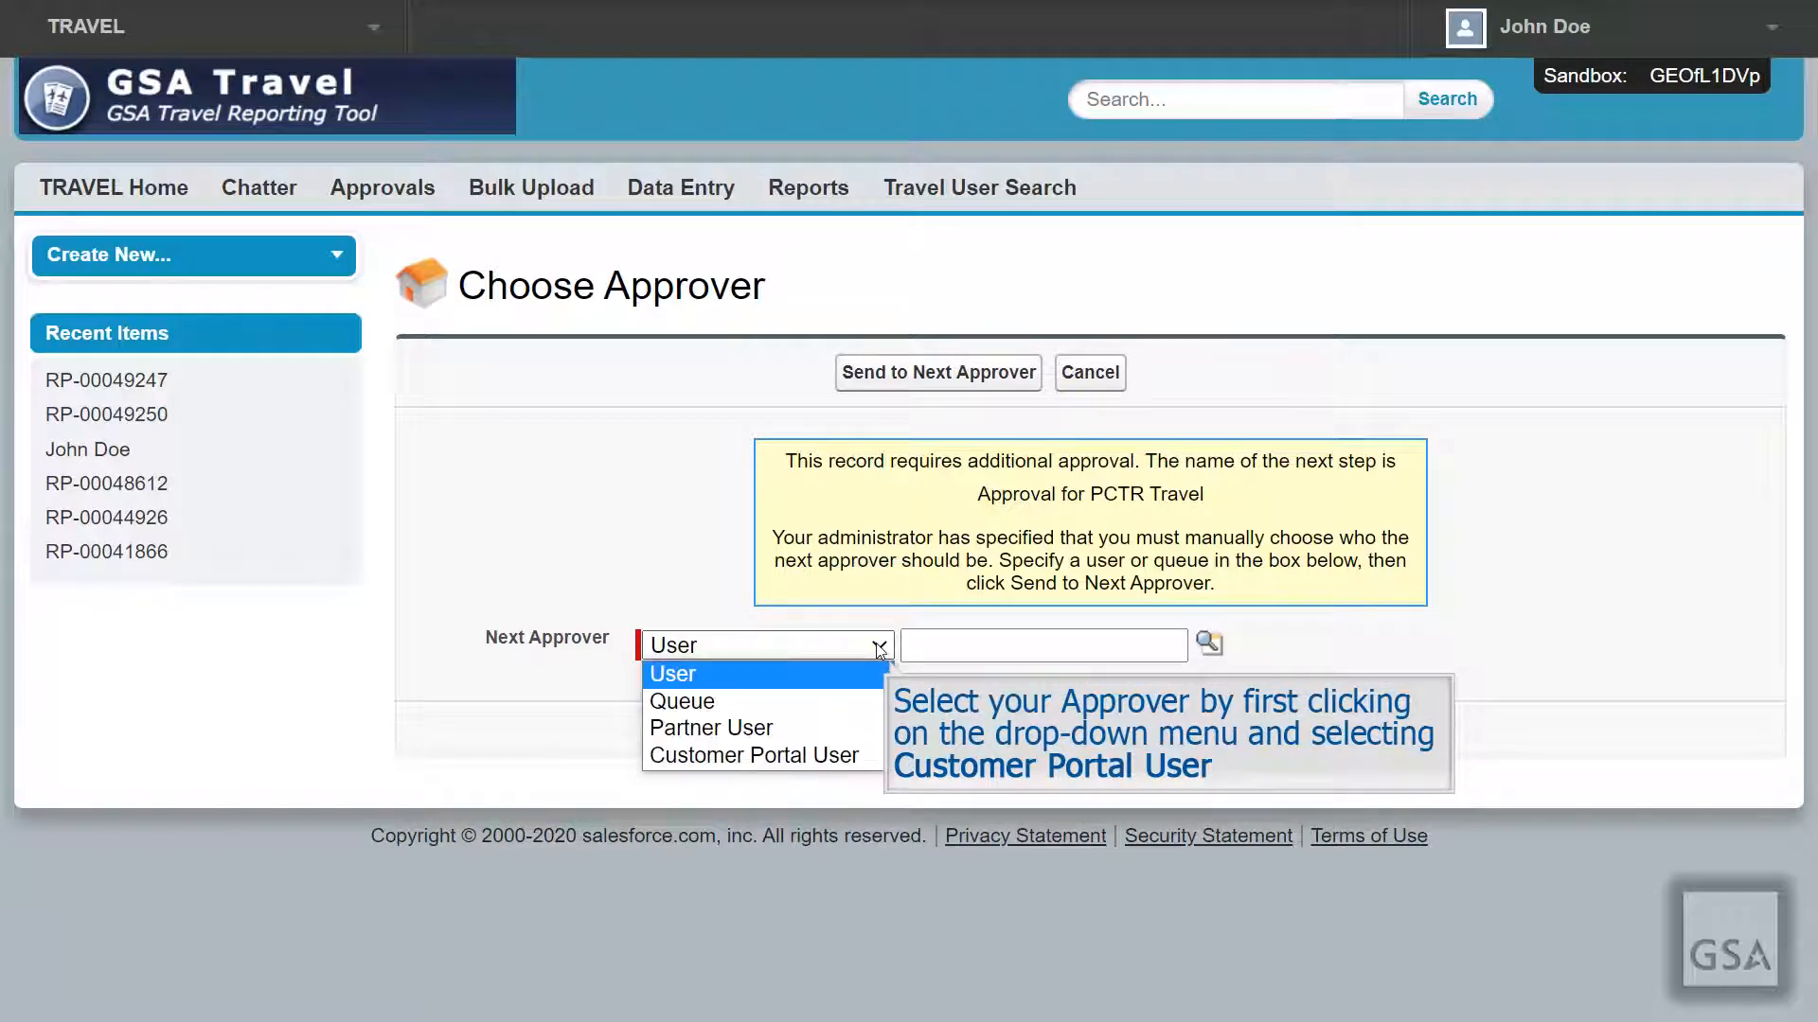
click(789, 757)
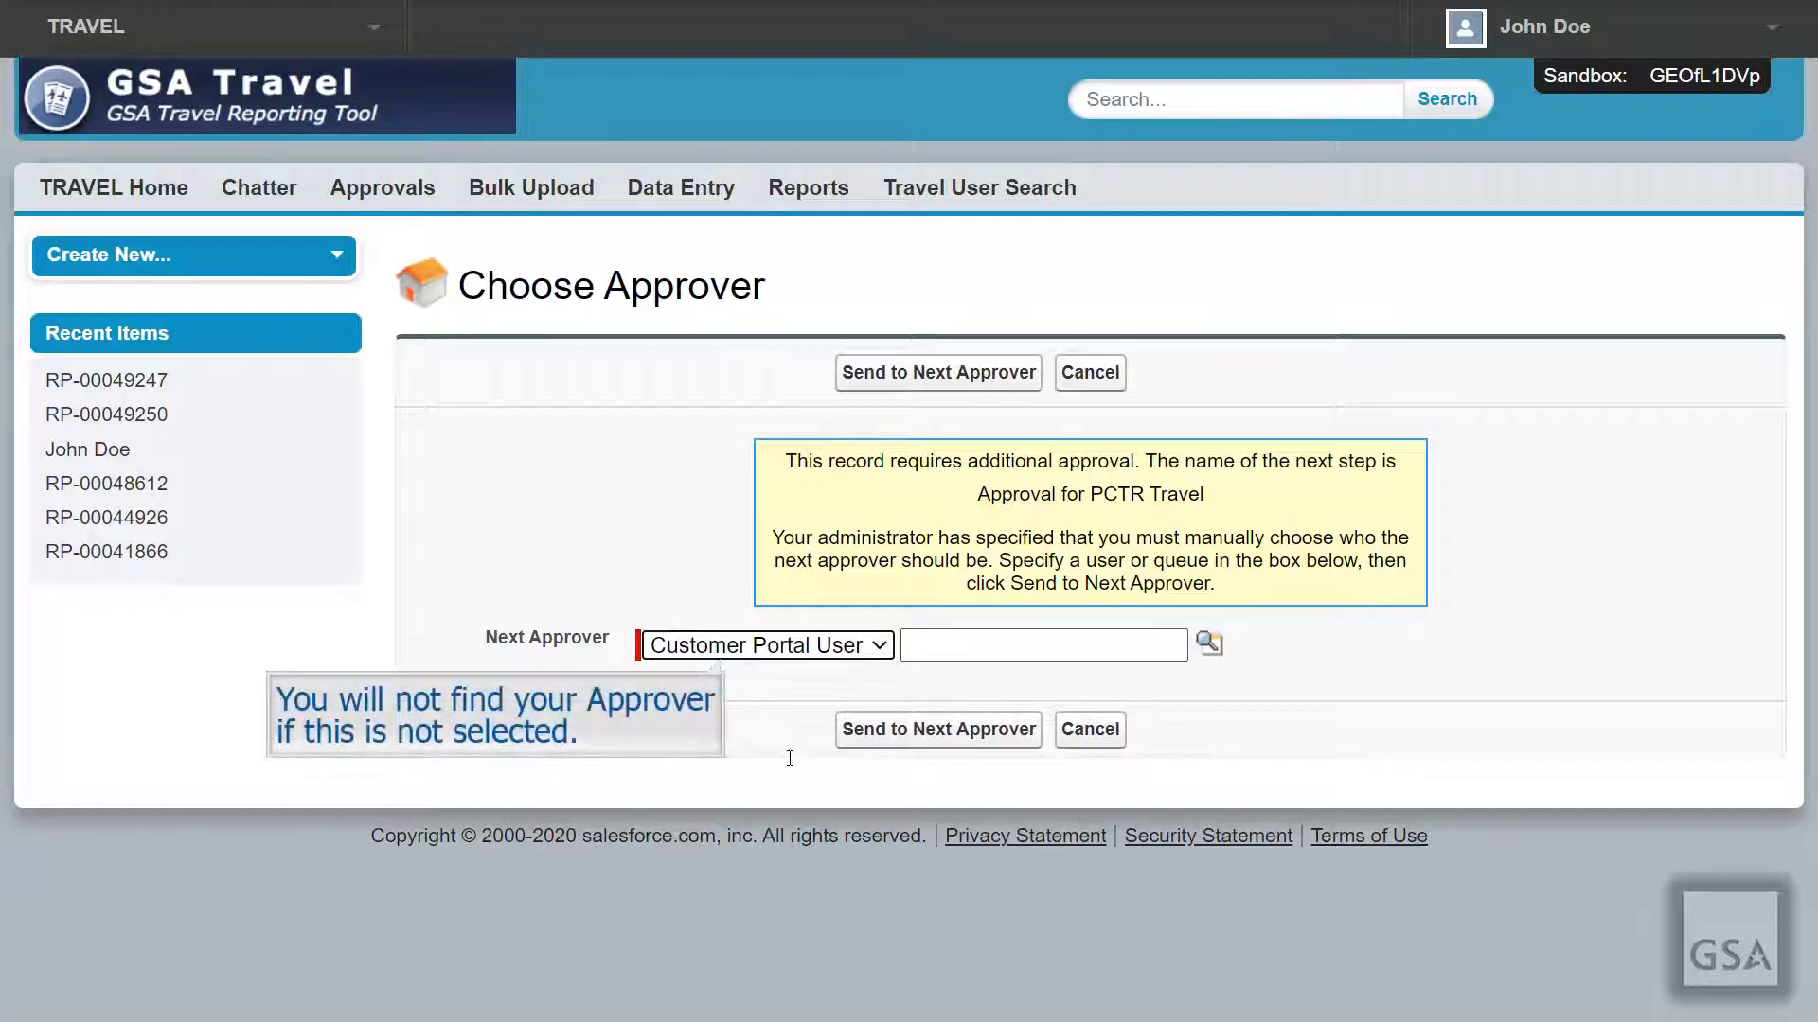
click(971, 647)
text(Jane Doe)
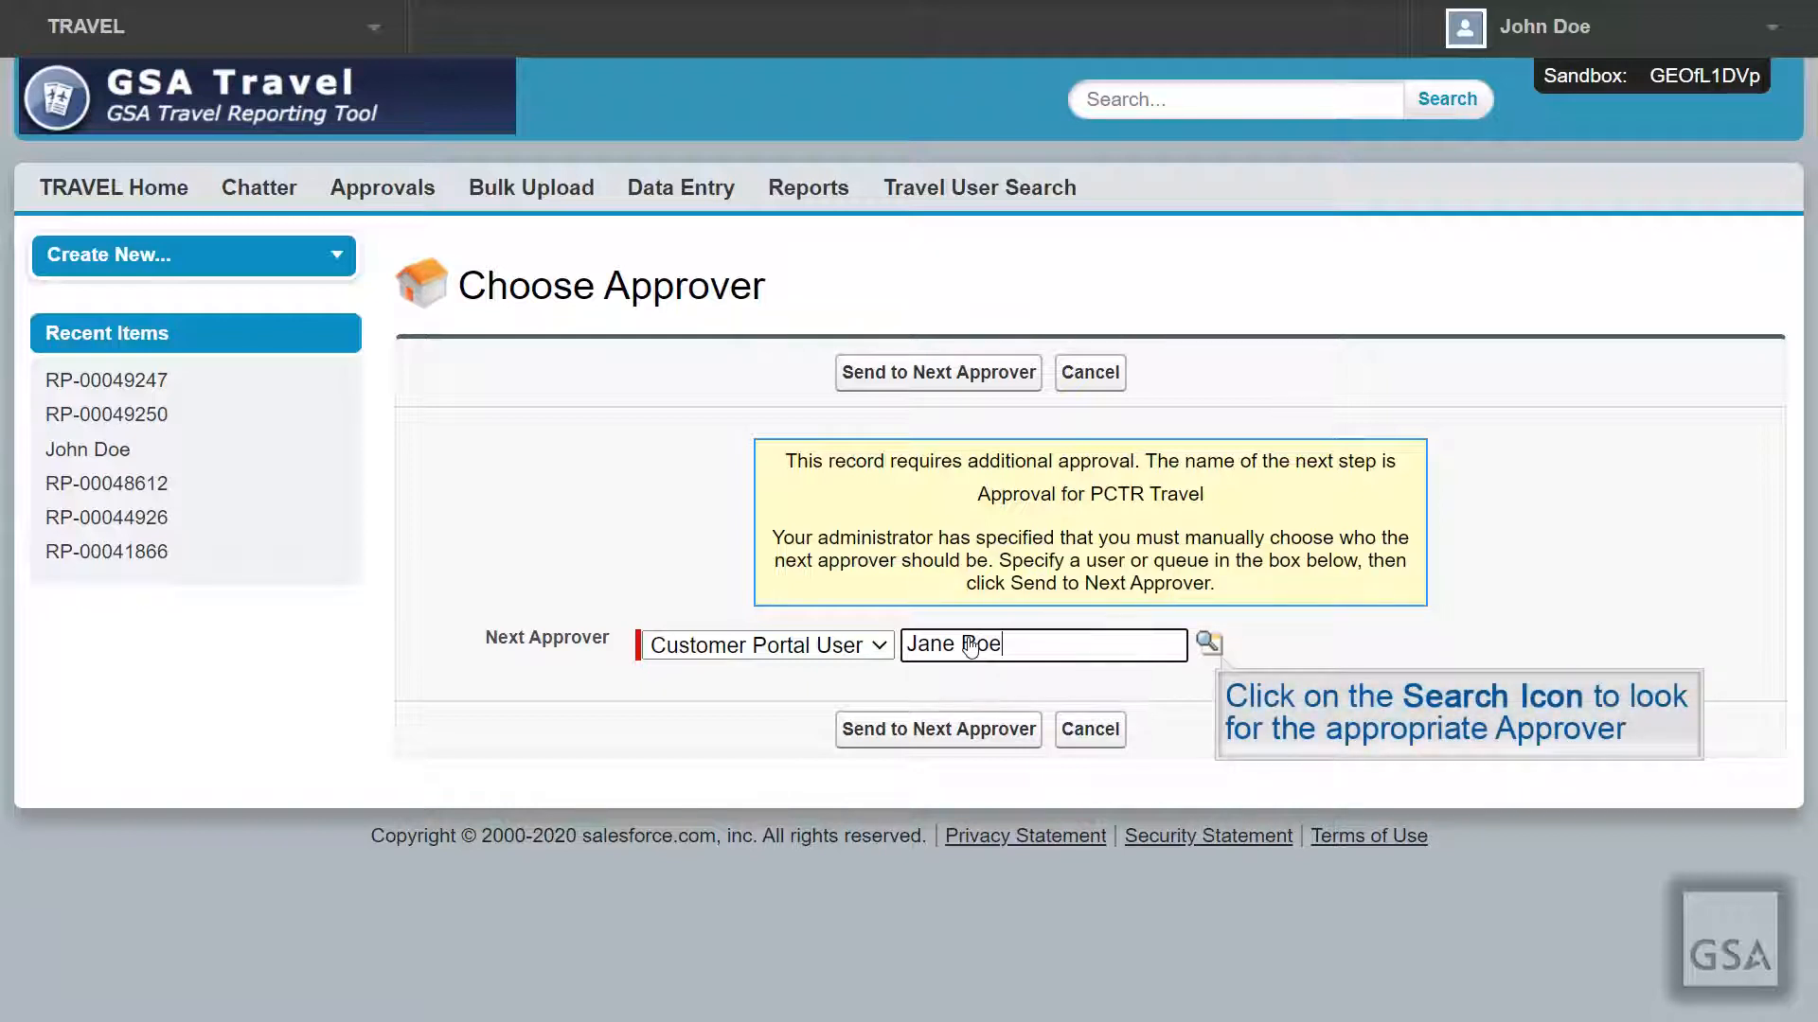
click(1209, 644)
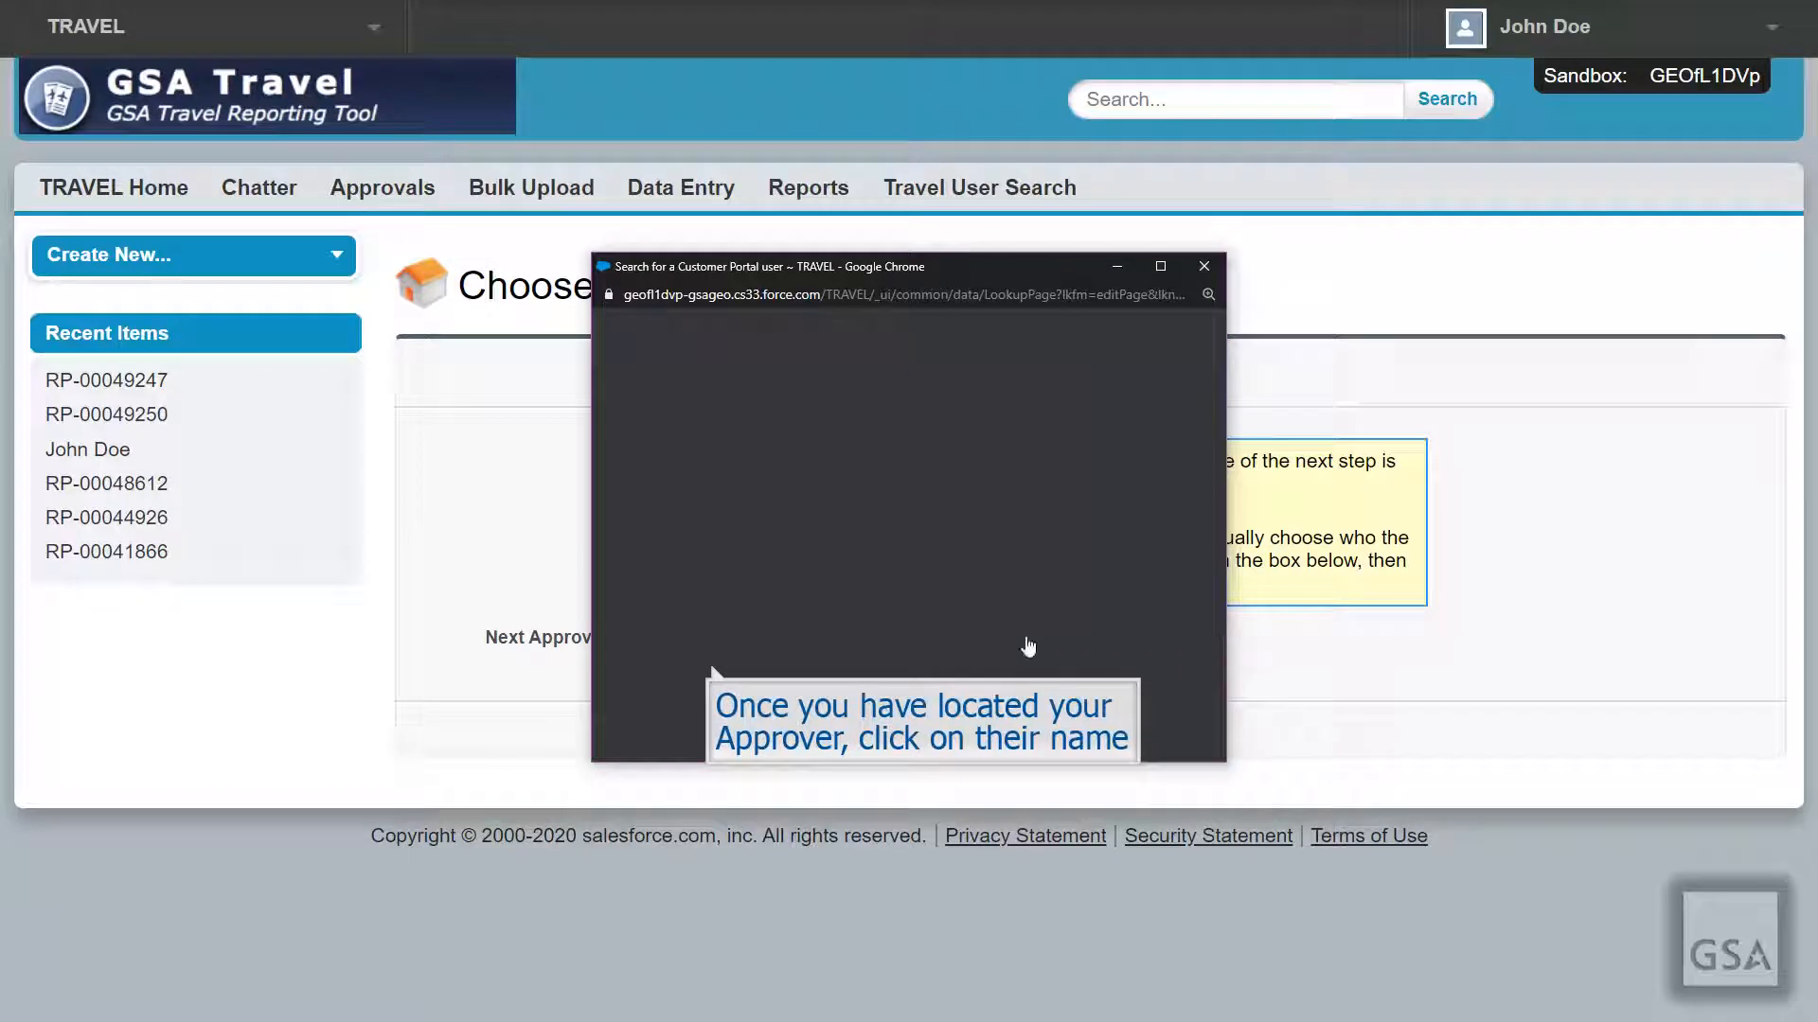
click(689, 668)
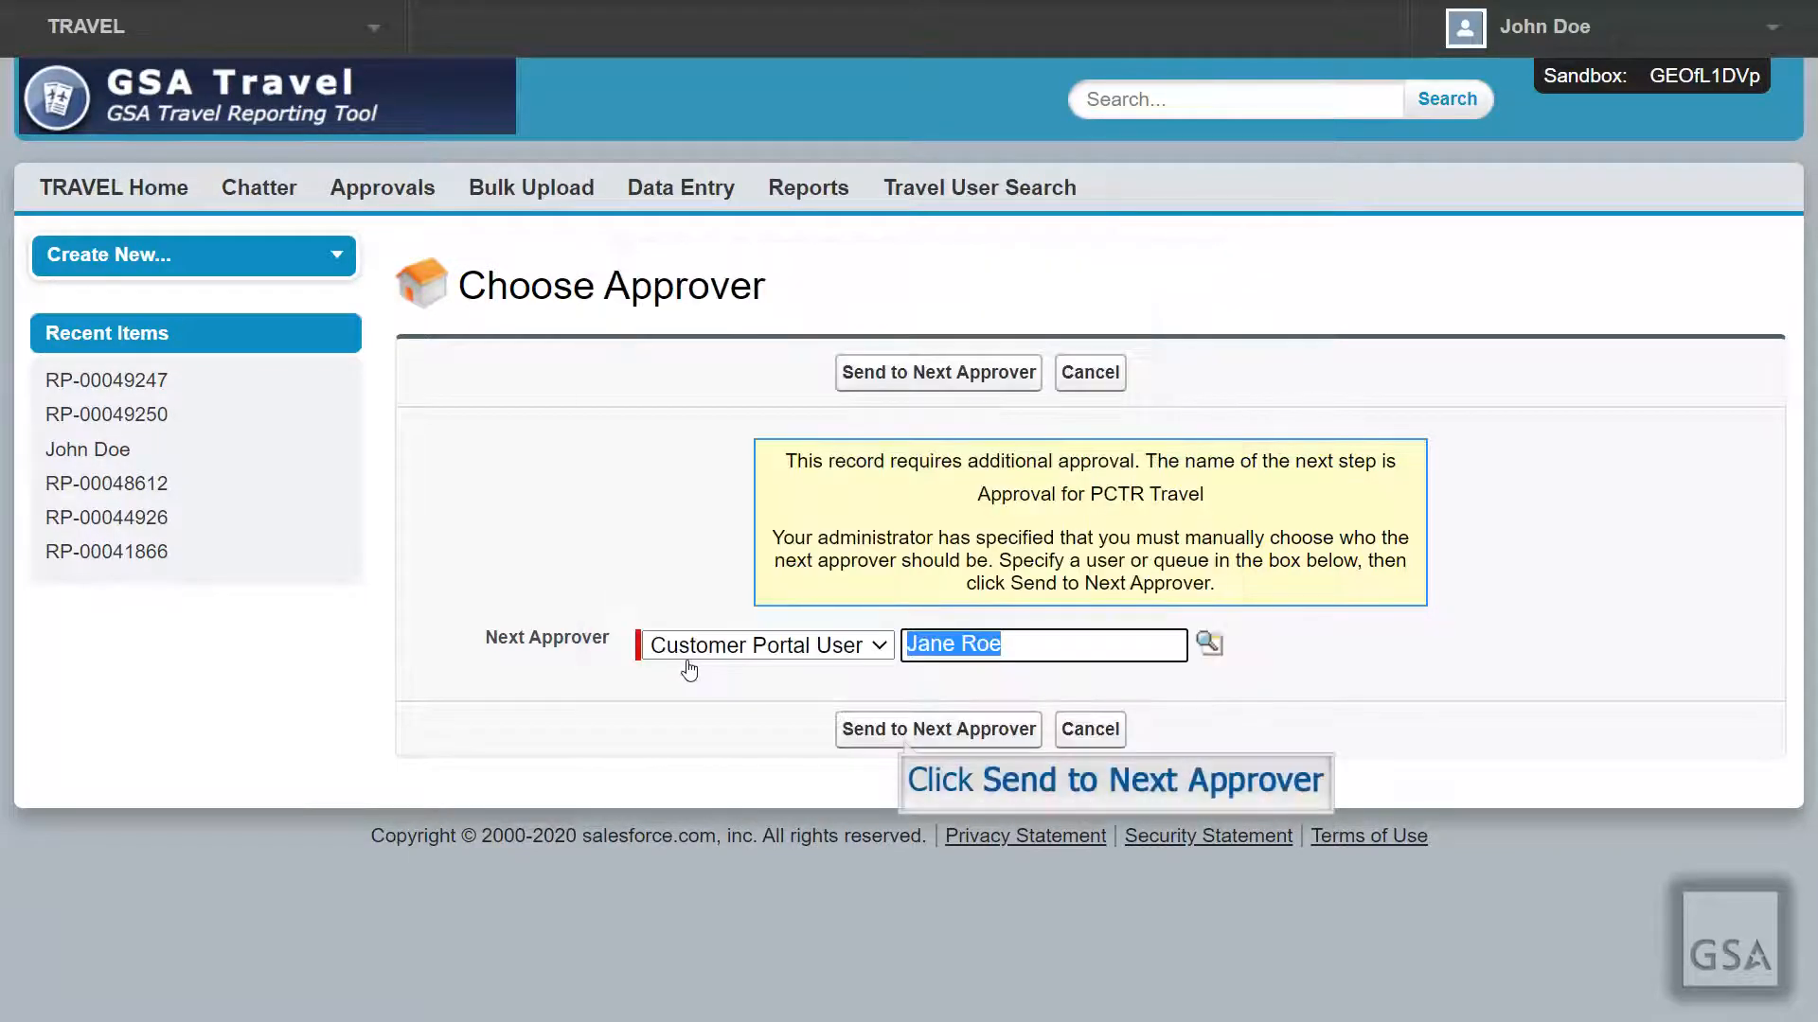
click(888, 733)
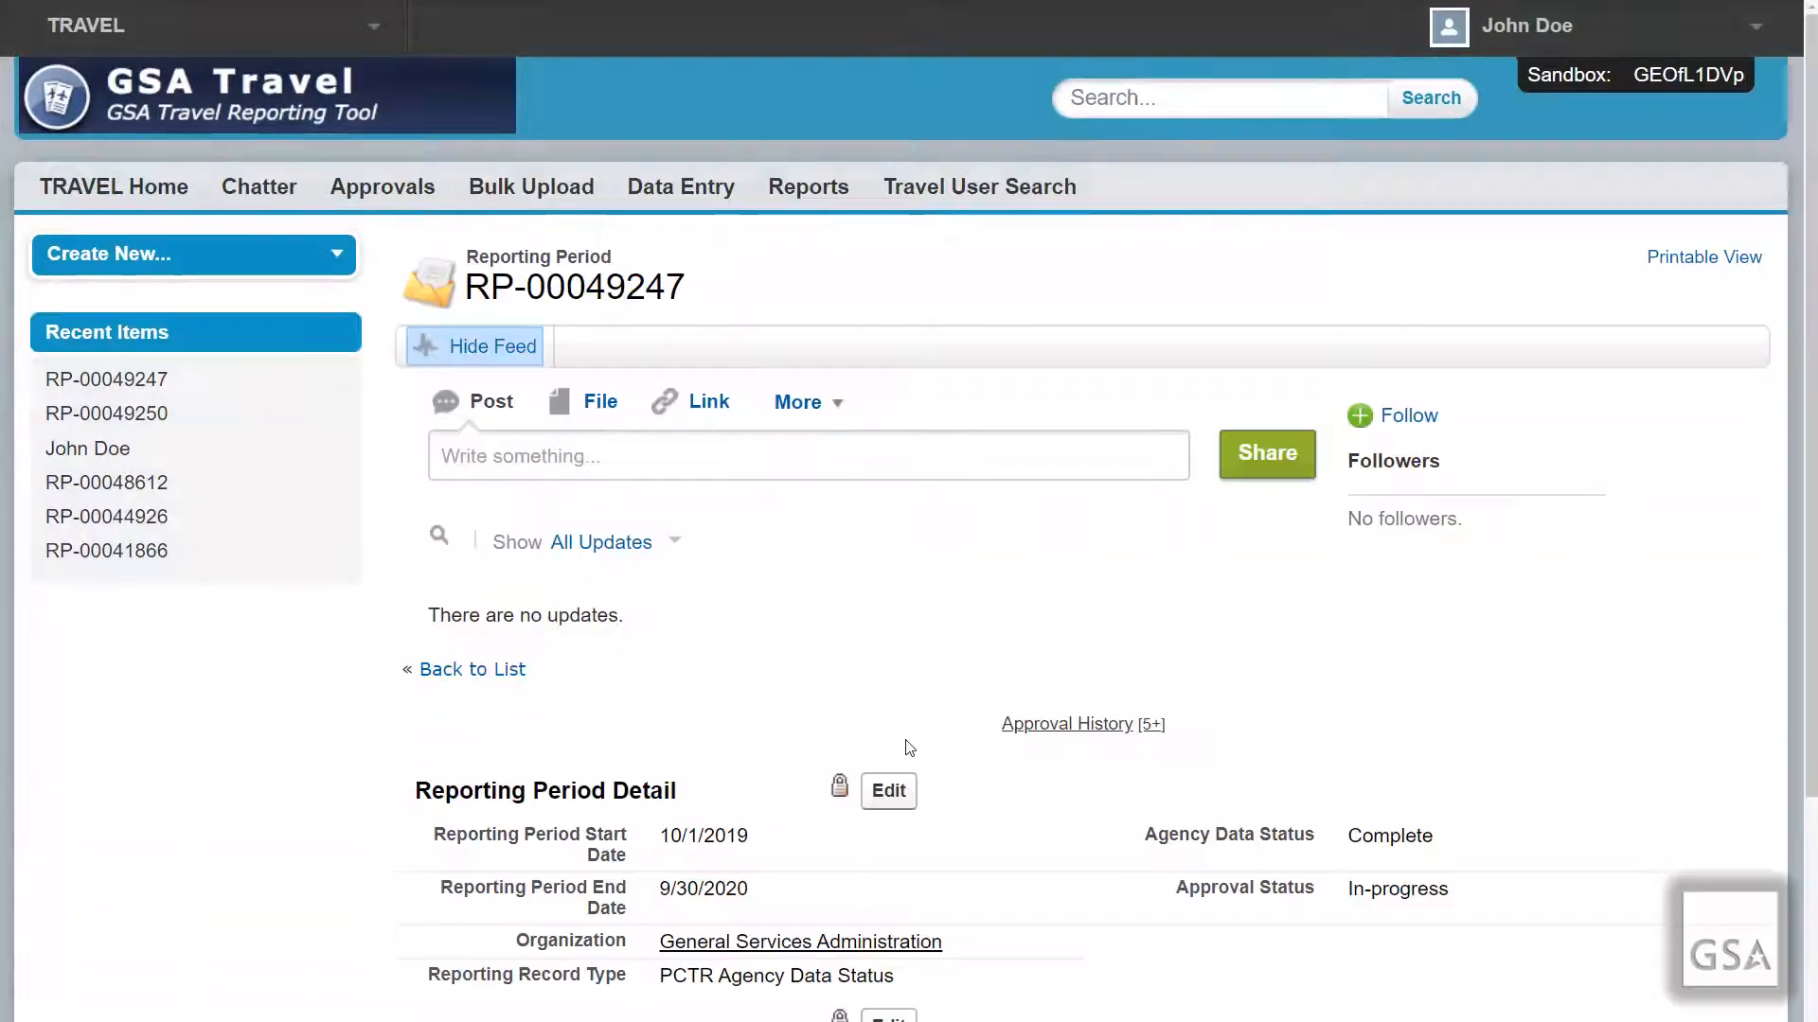
scroll(909, 743, down, 1)
scroll(909, 747, down, 1)
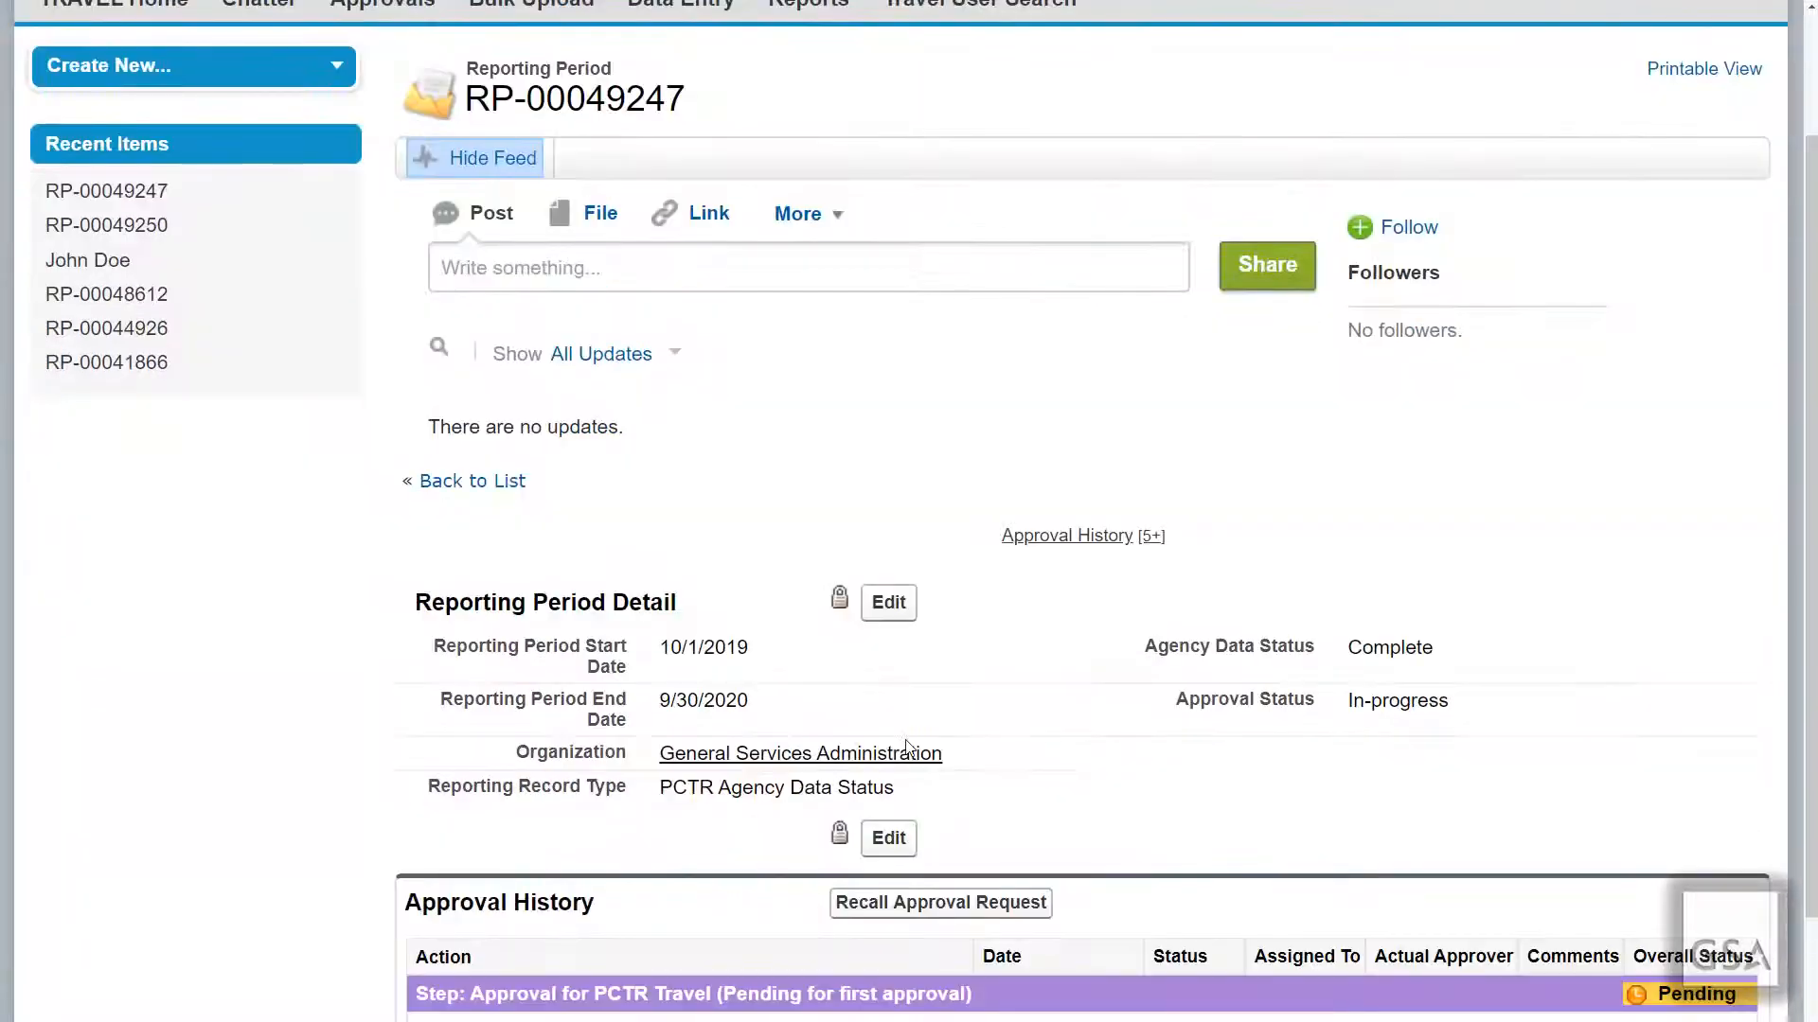
scroll(906, 746, down, 1)
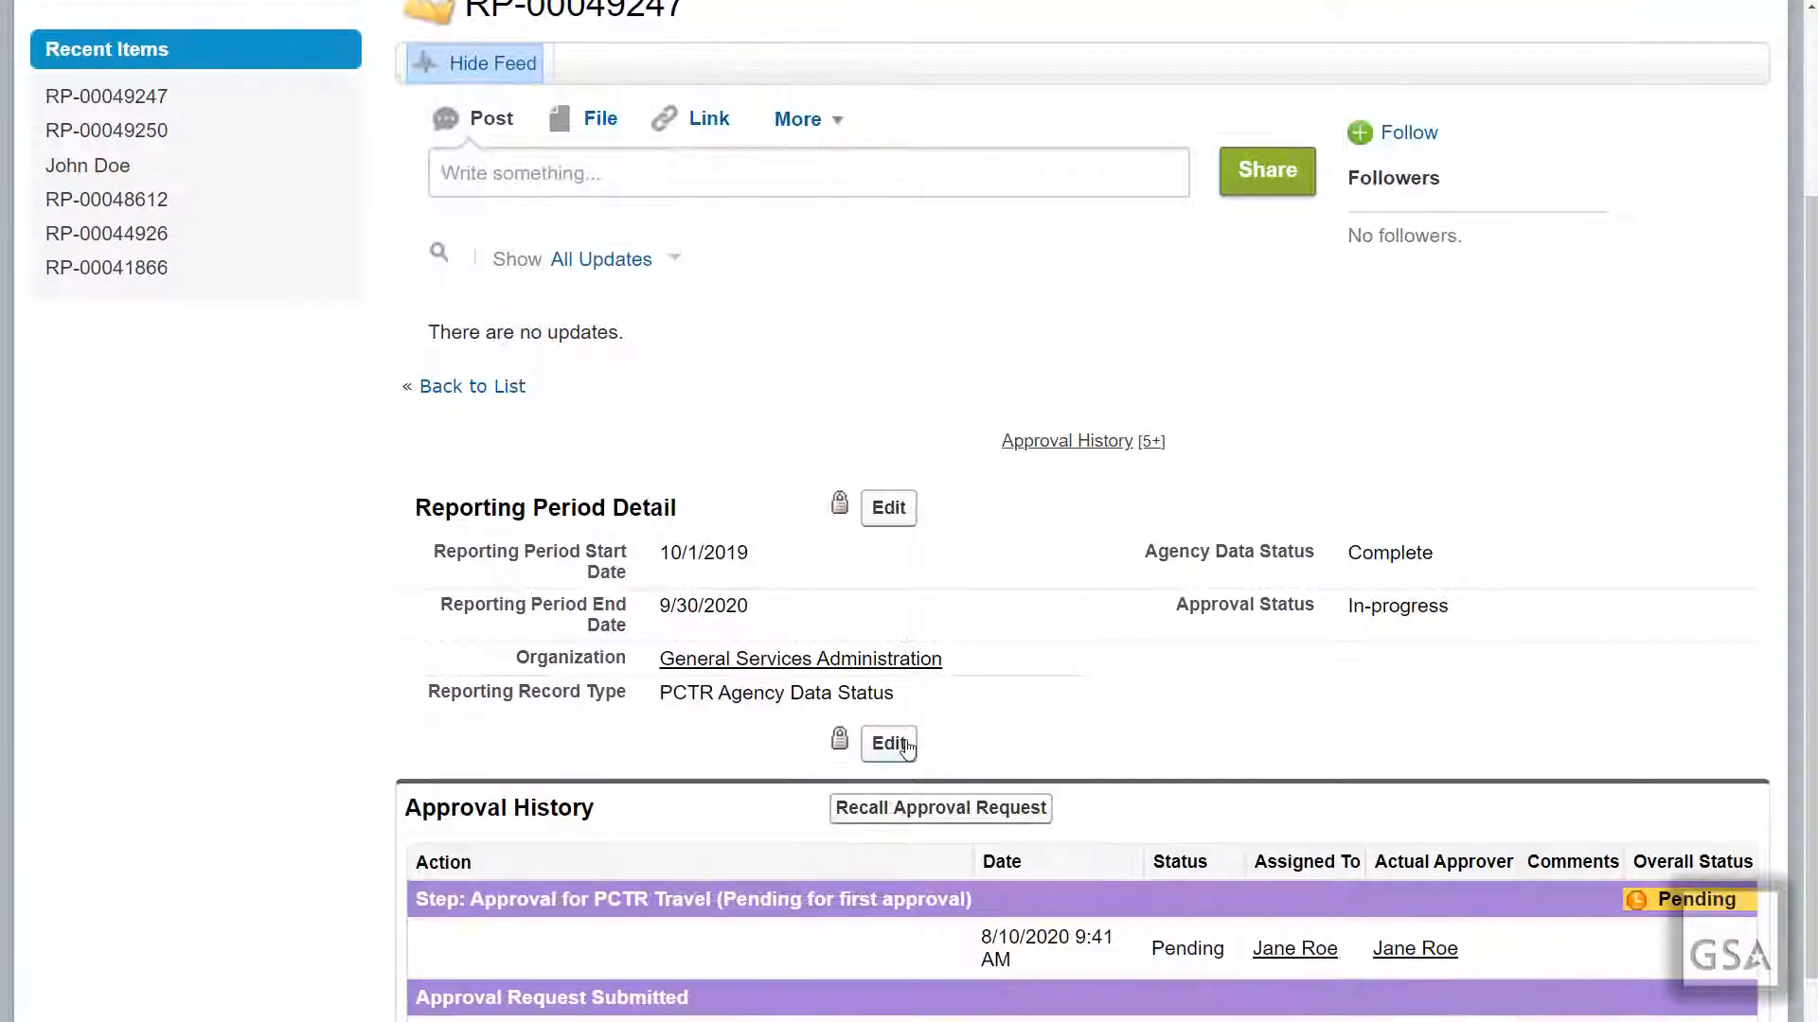
scroll(1420, 568, down, 1)
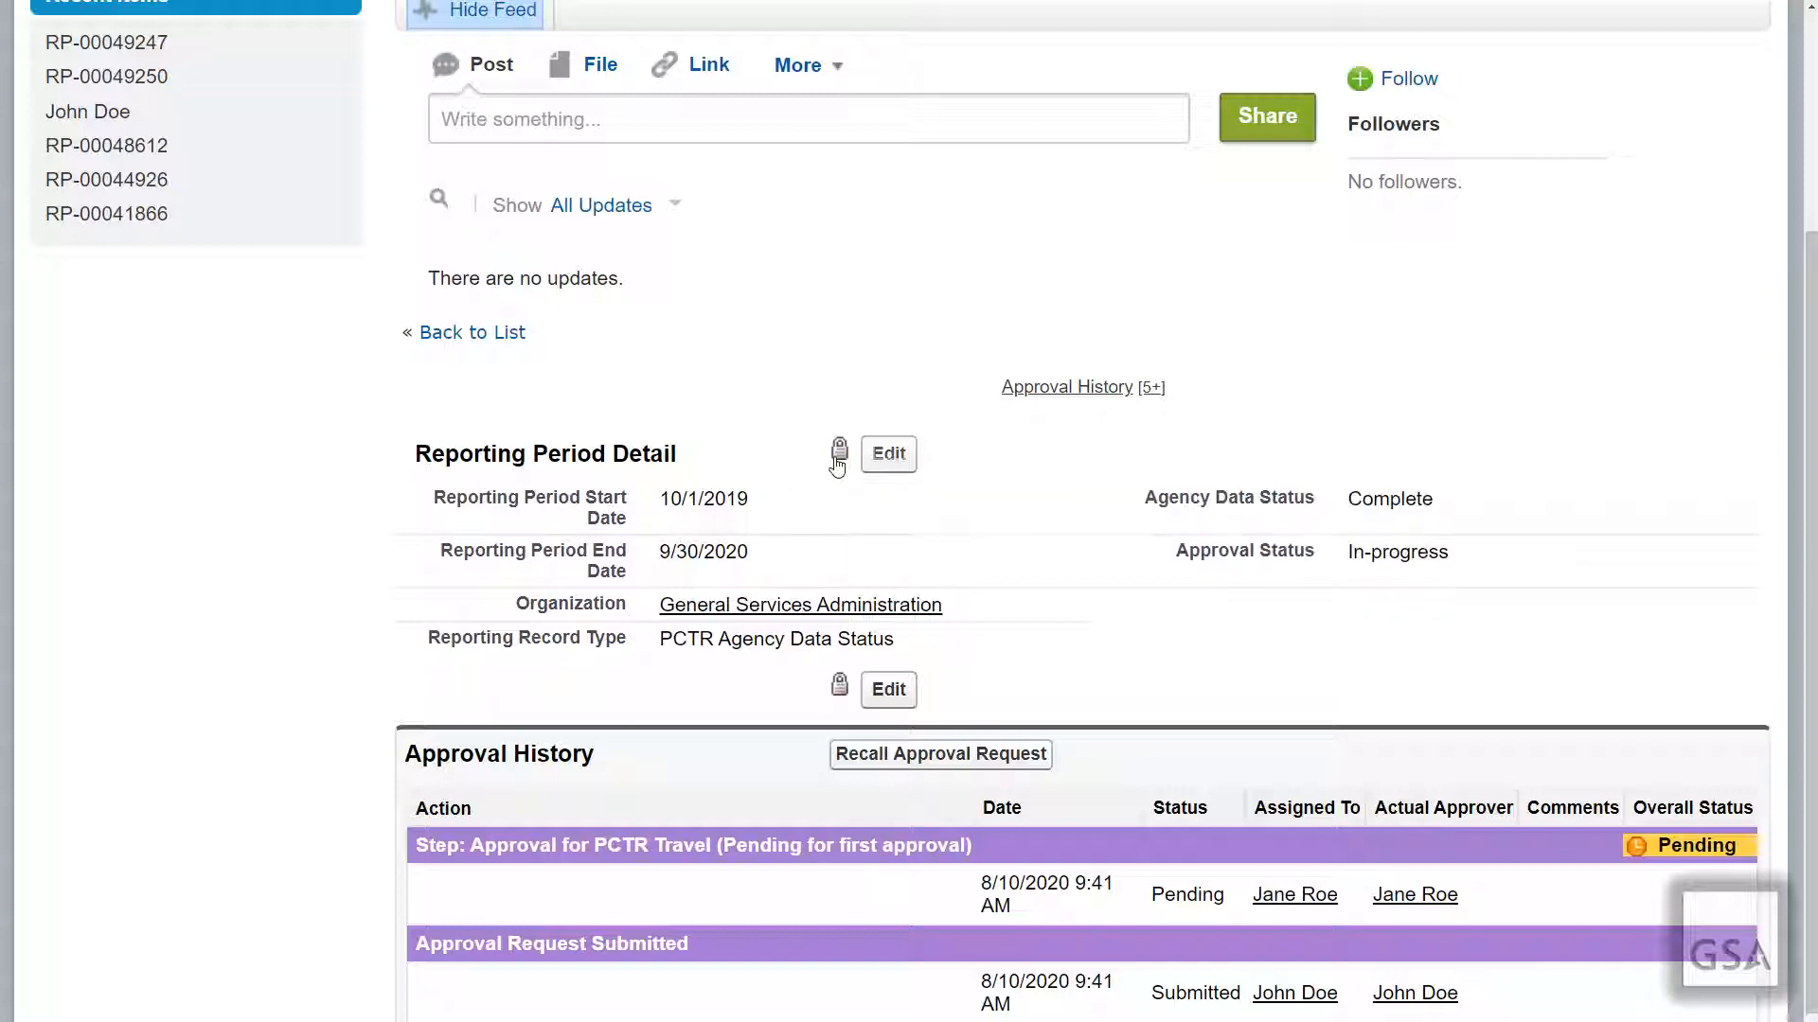
click(891, 458)
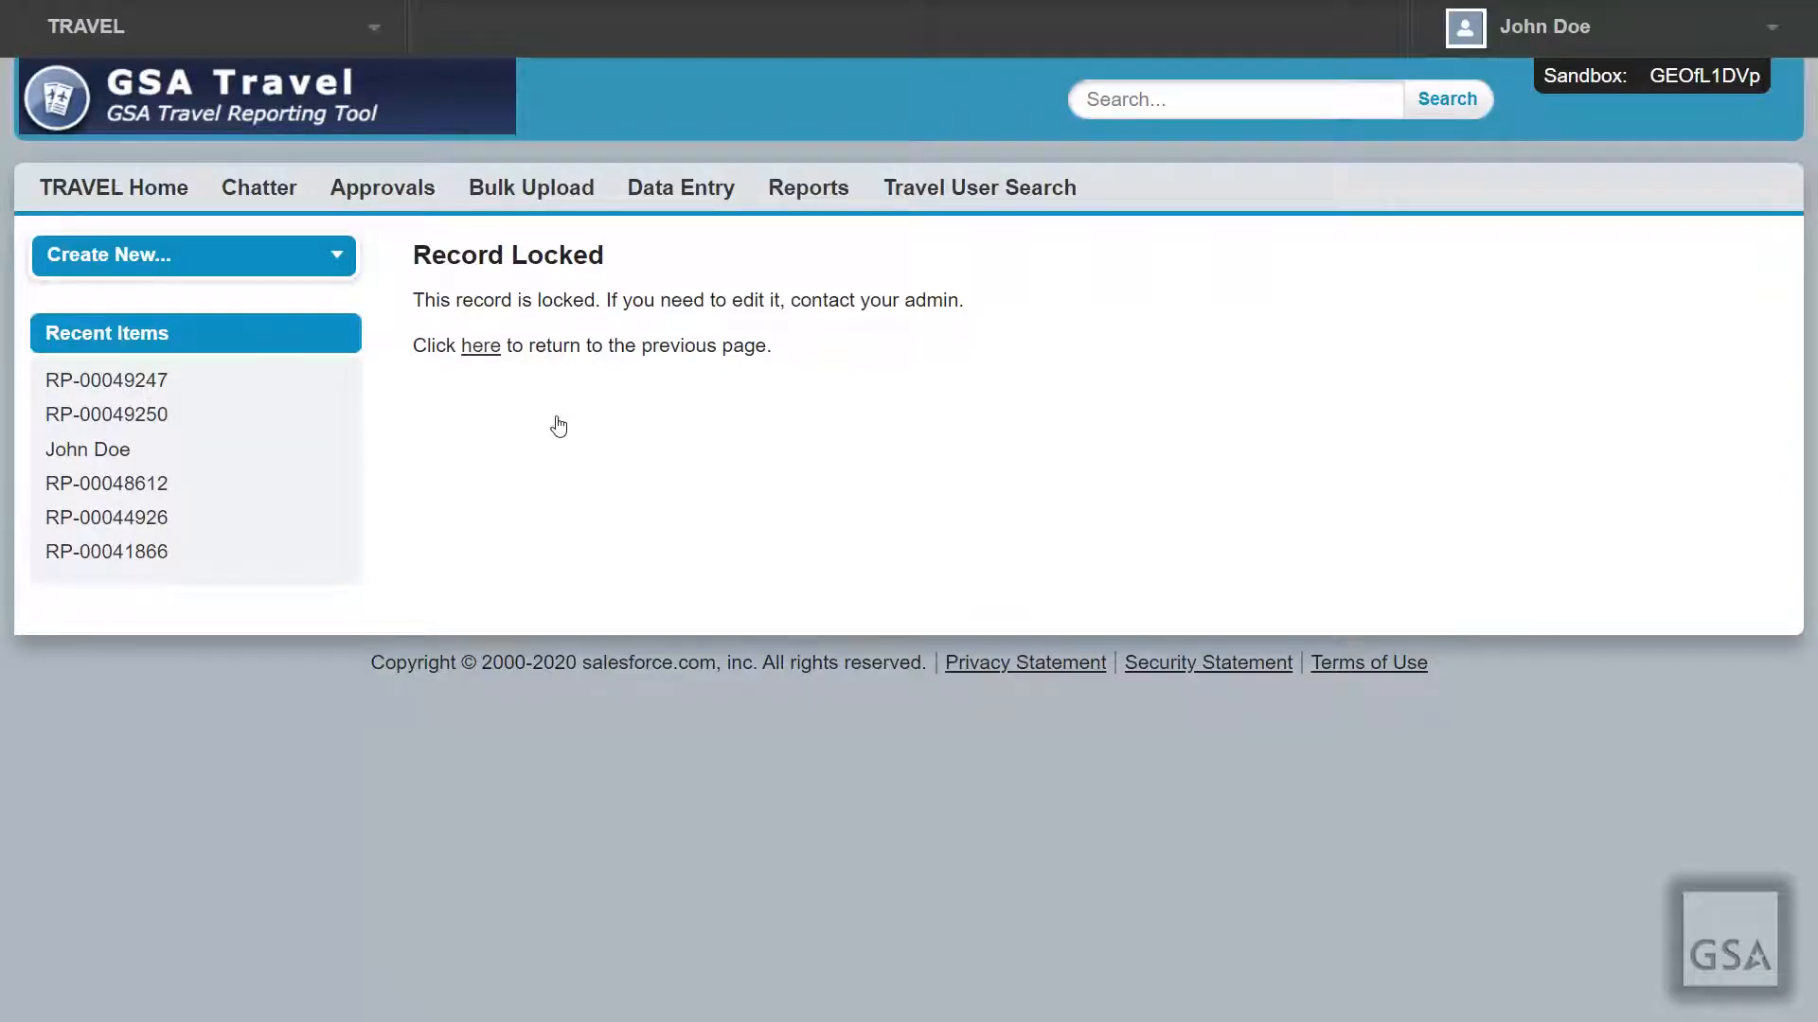
click(481, 346)
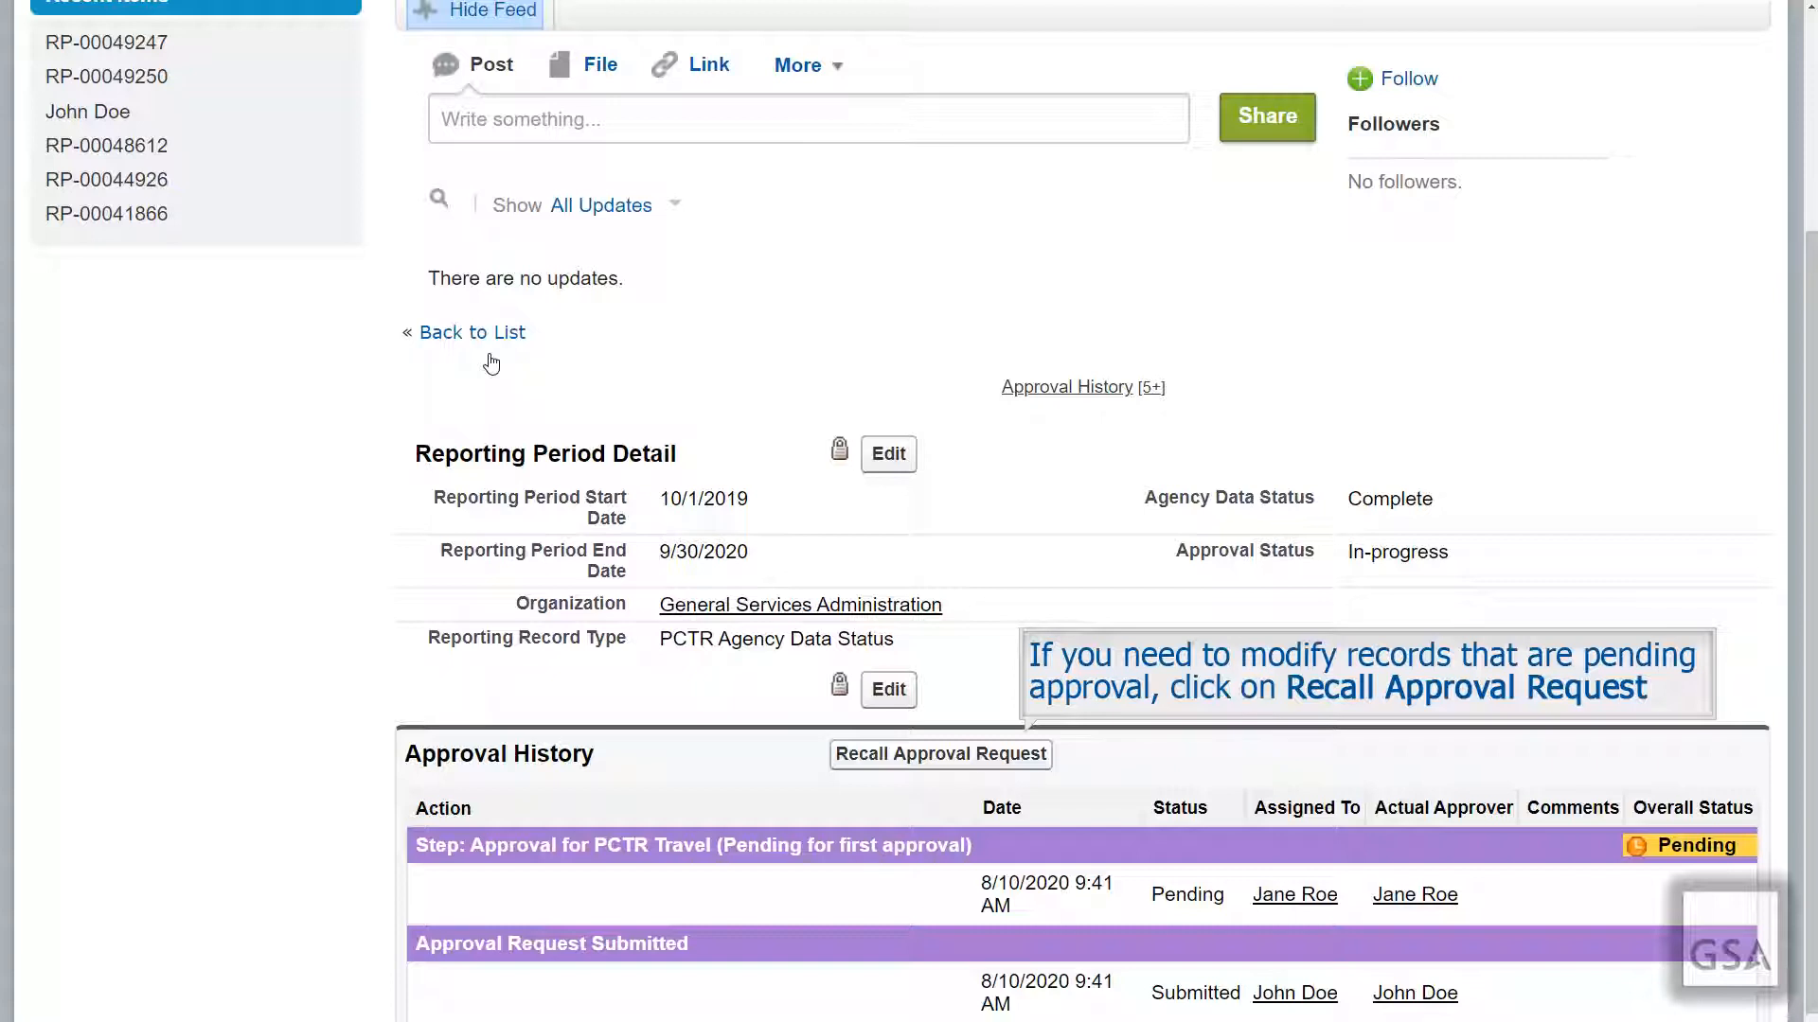
Step: Recall RP-00049247's pending approval request, entering a reason in Comments
click(978, 756)
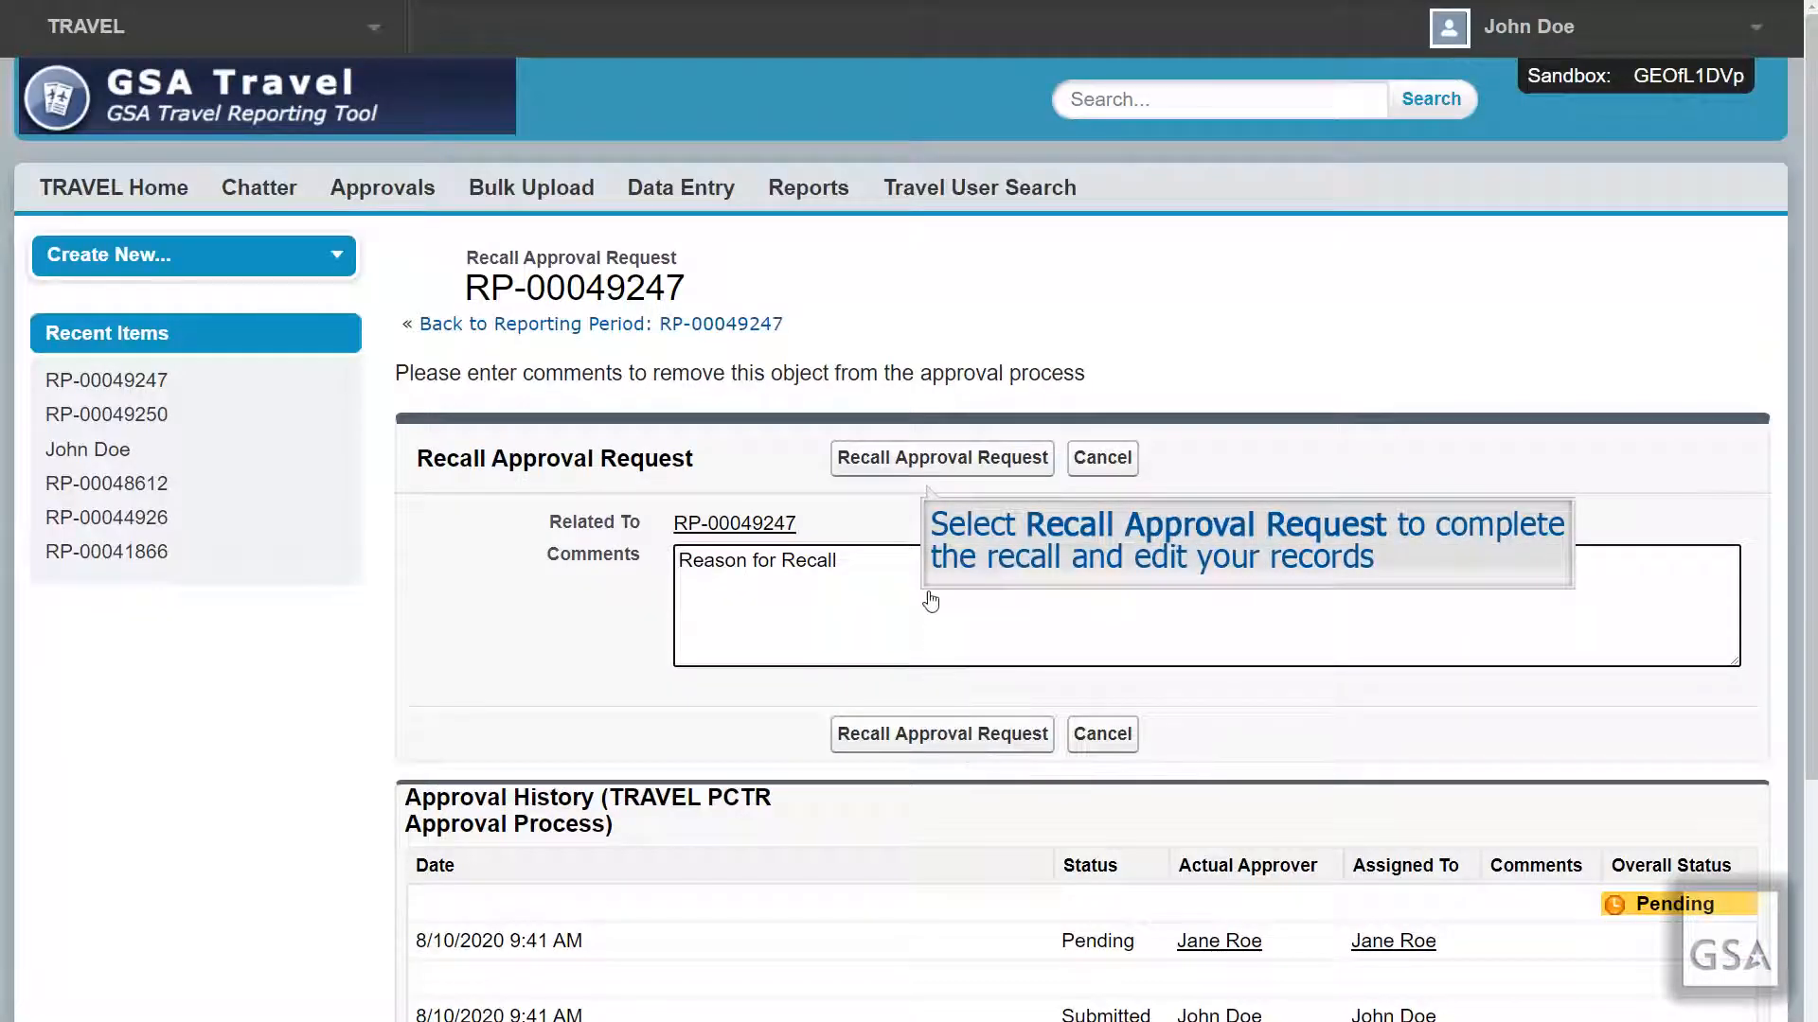
click(927, 458)
scroll(924, 475, down, 3)
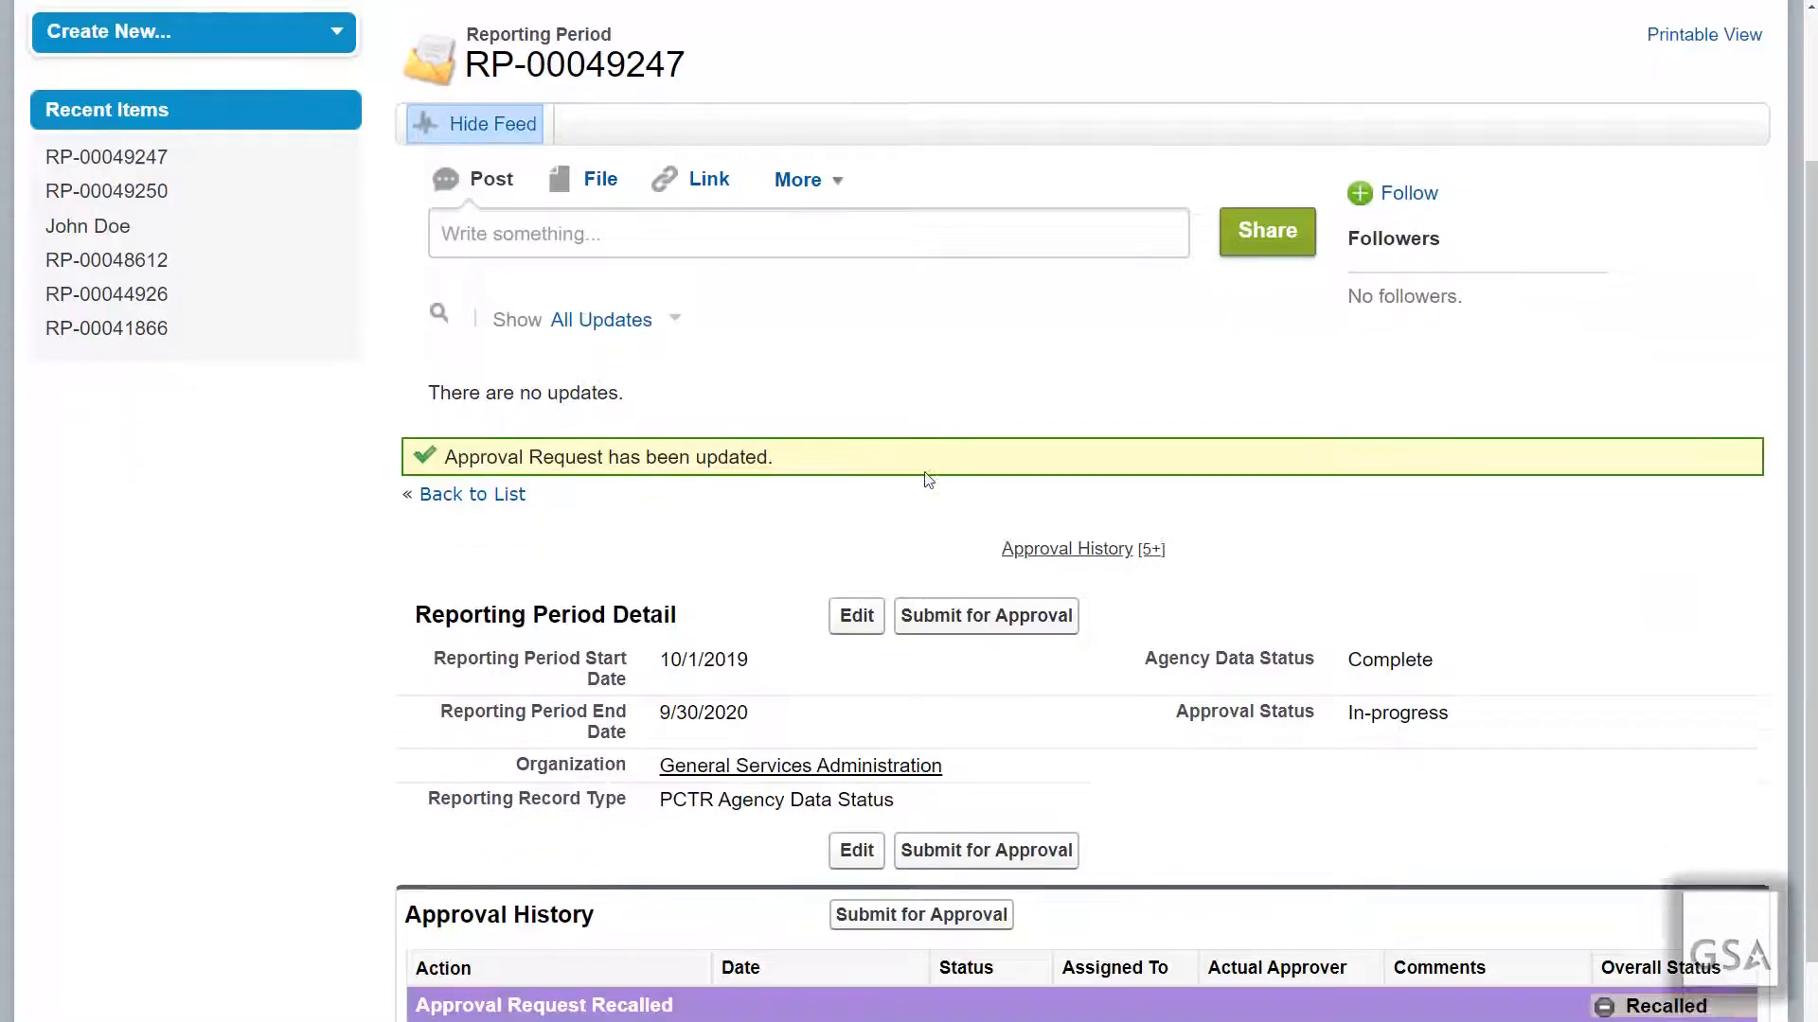
drag(1809, 921, 1810, 965)
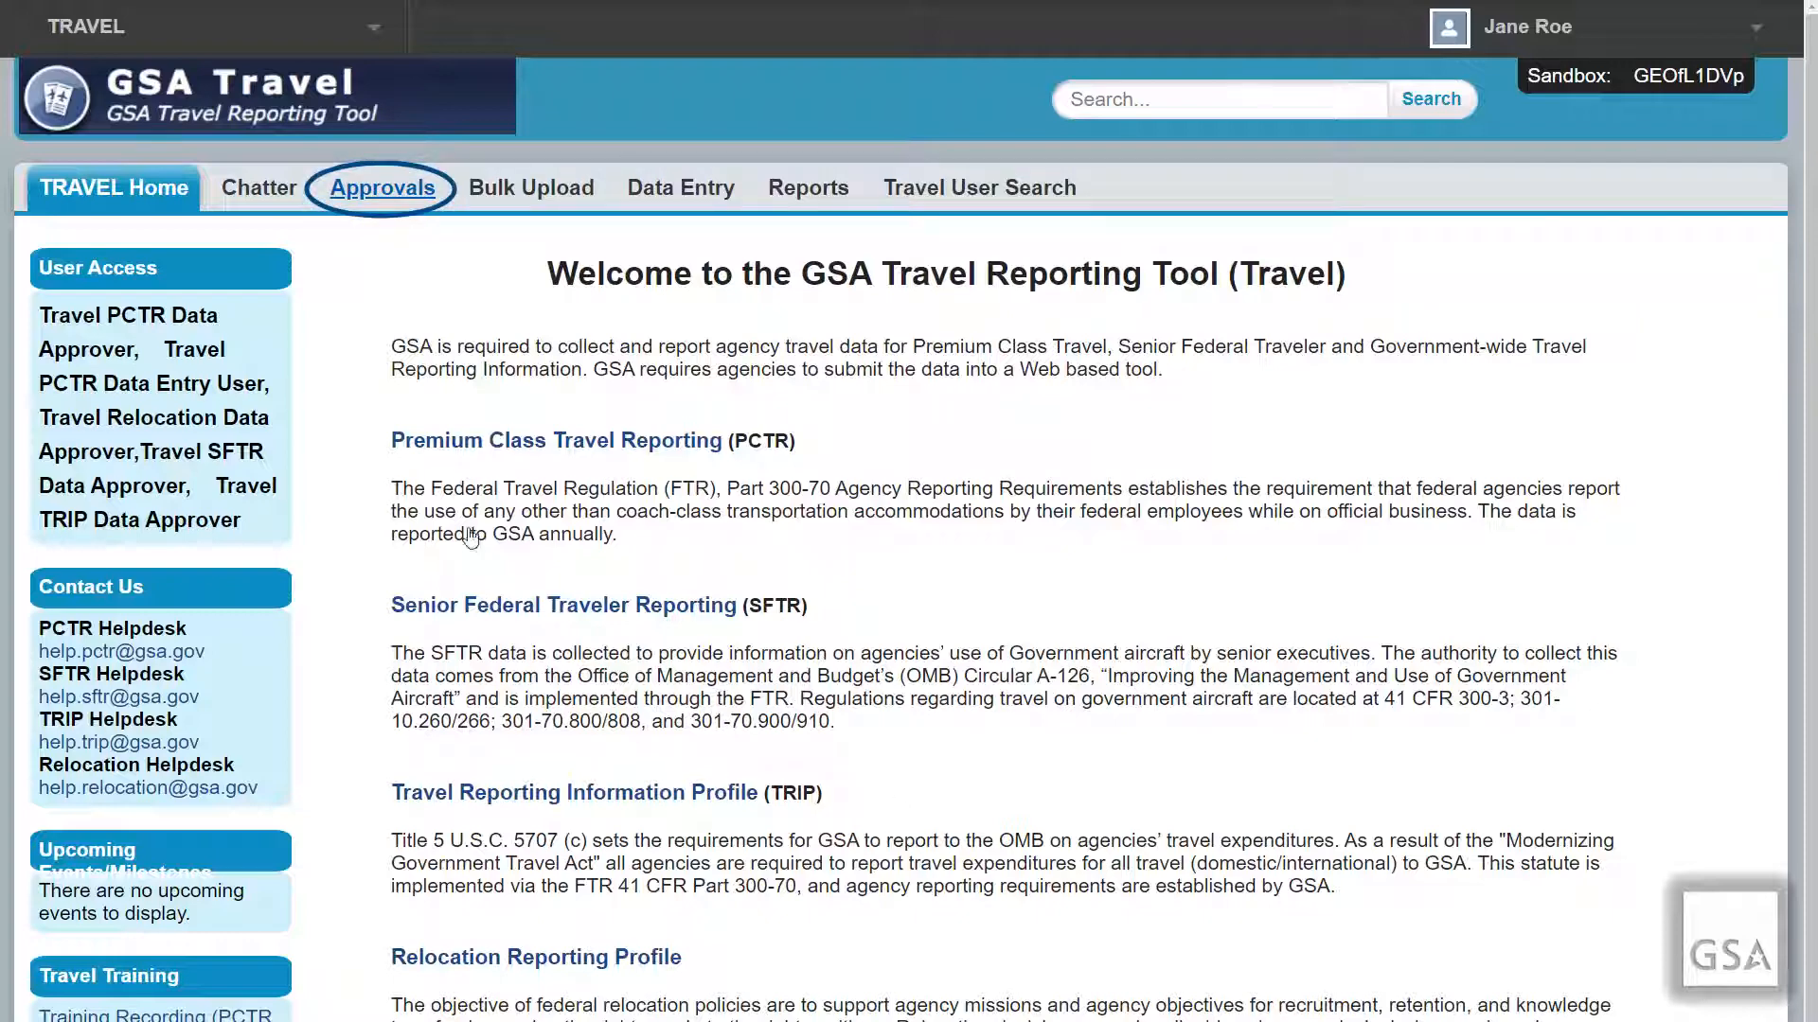
Step: Reassign RP-00048913's approval to a new approver with comment 'Reassign to appropriate Approver'
click(409, 191)
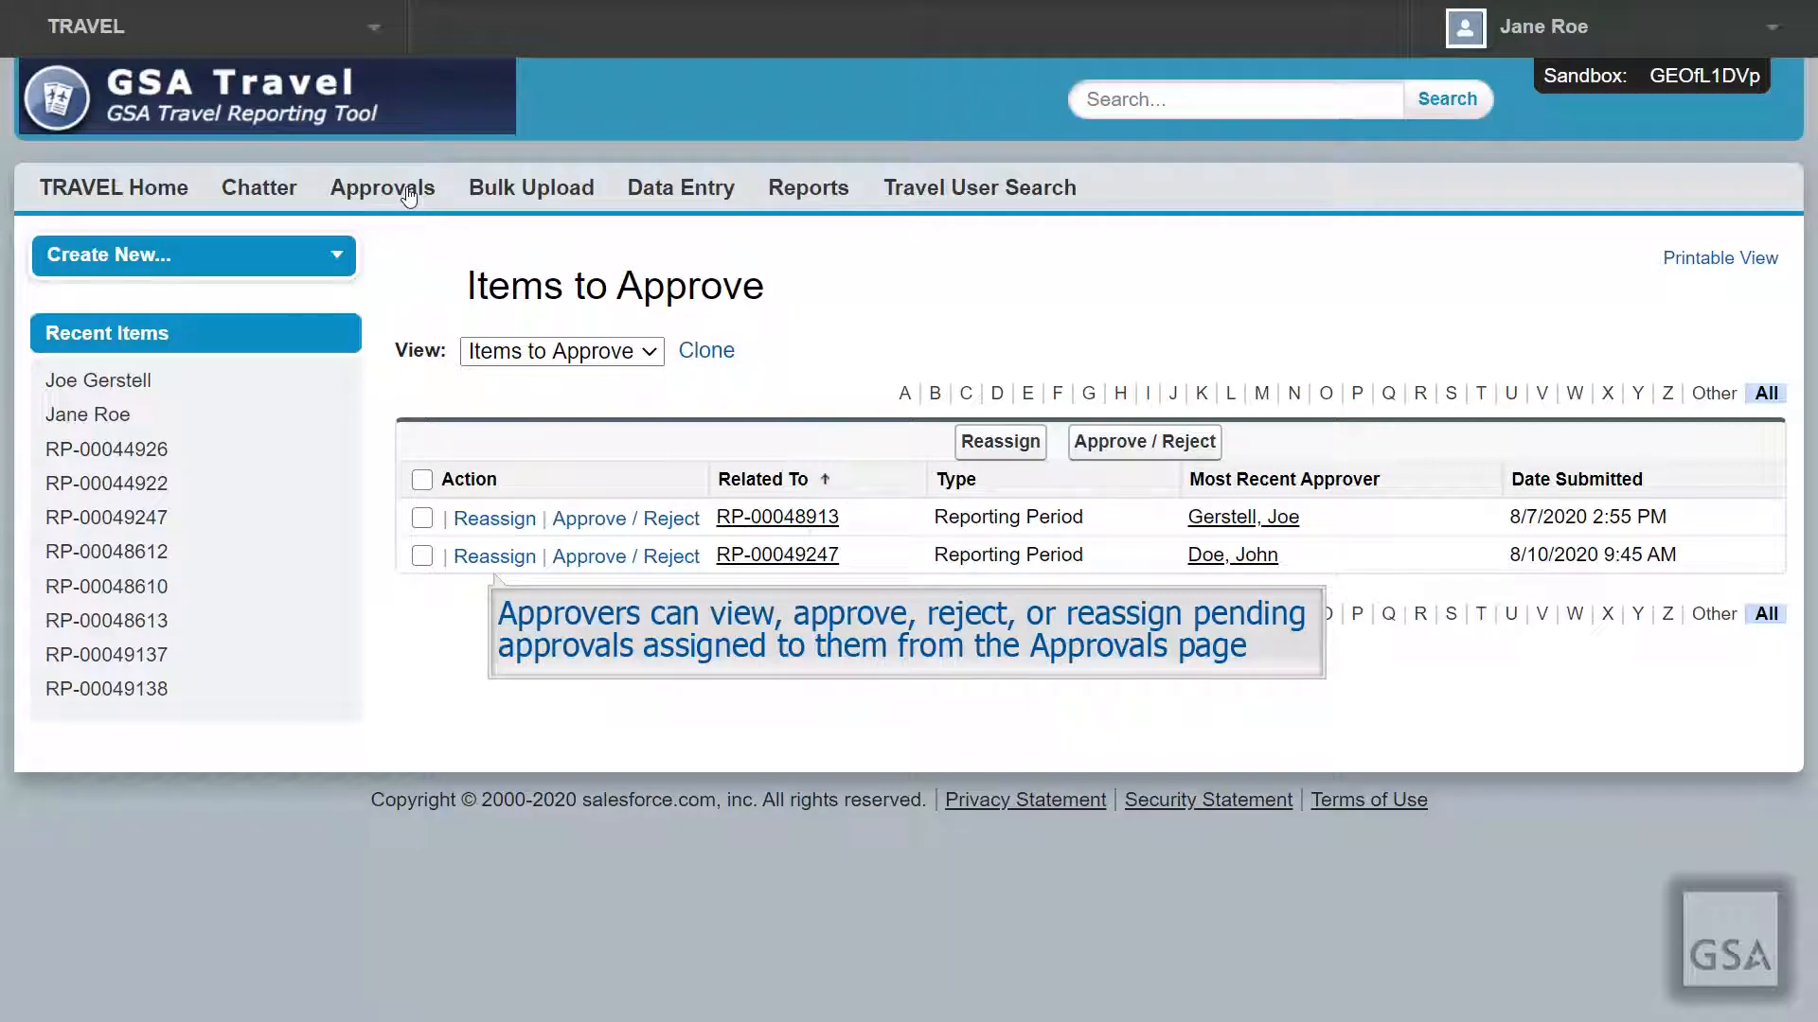
click(512, 520)
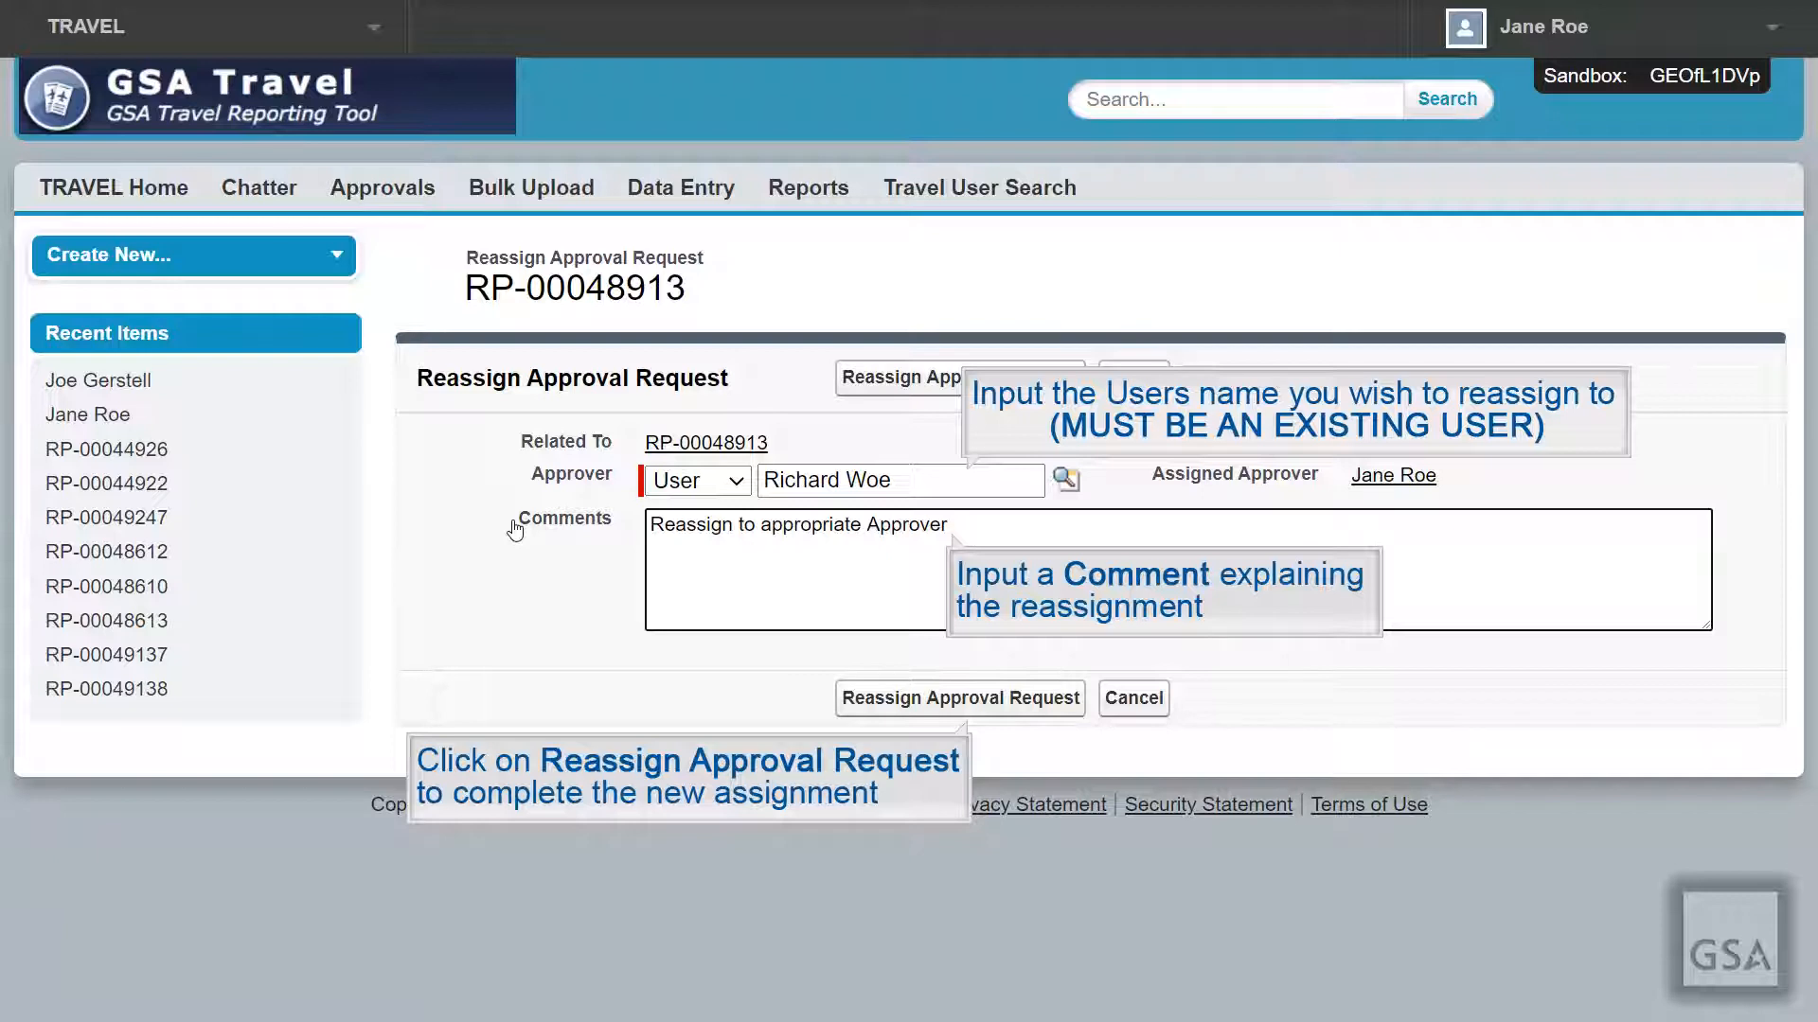
click(889, 698)
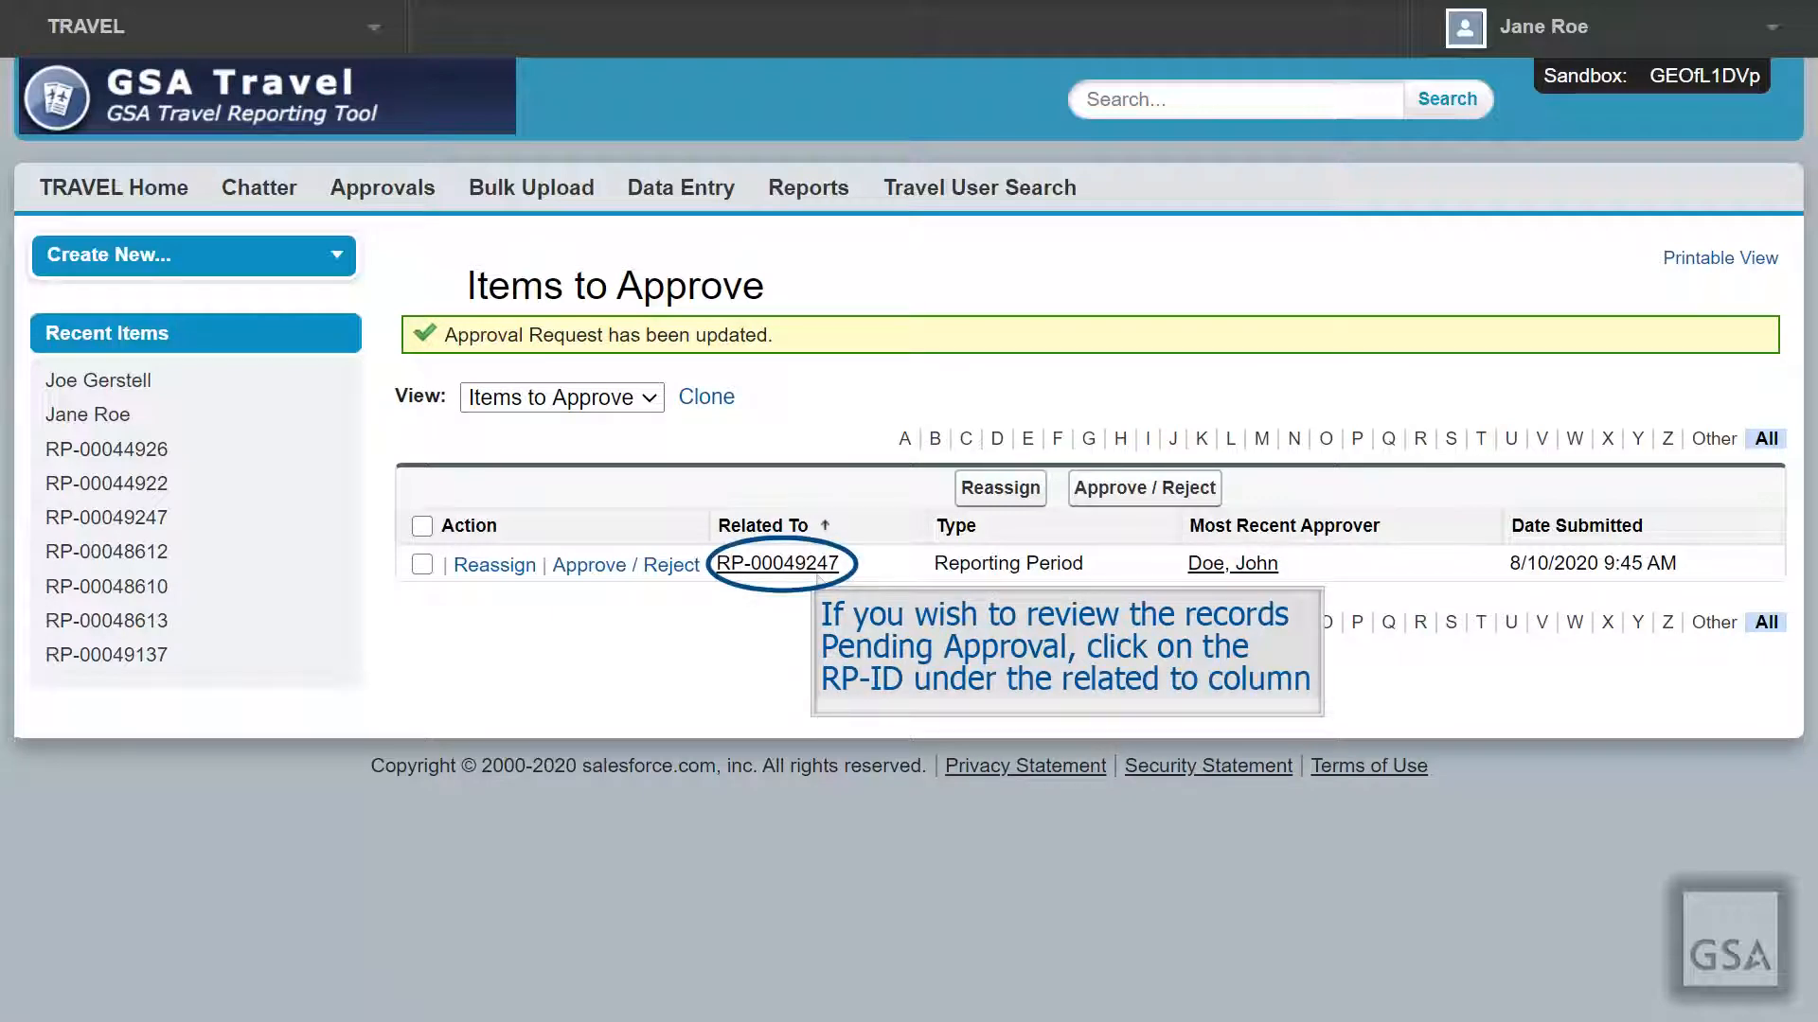
Step: Open RP-00049247 and approve its pending request with the comment 'Approved'
click(795, 568)
scroll(795, 574, down, 2)
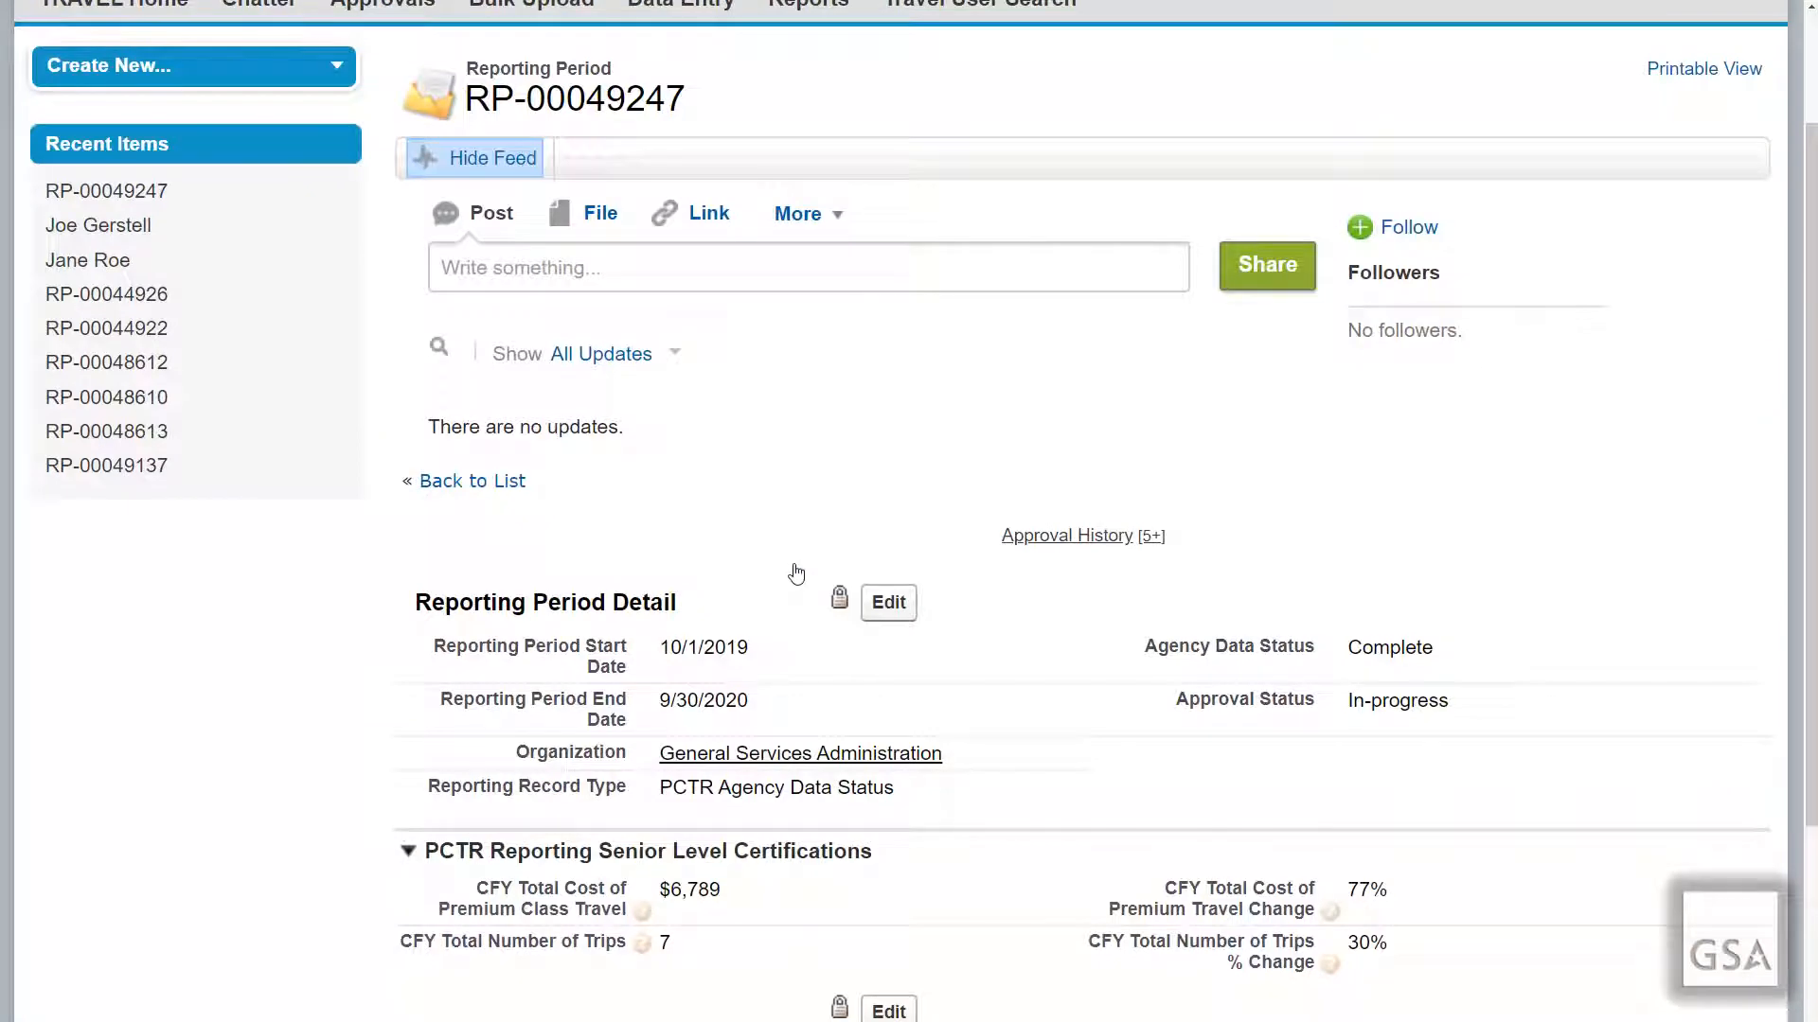
scroll(795, 573, down, 2)
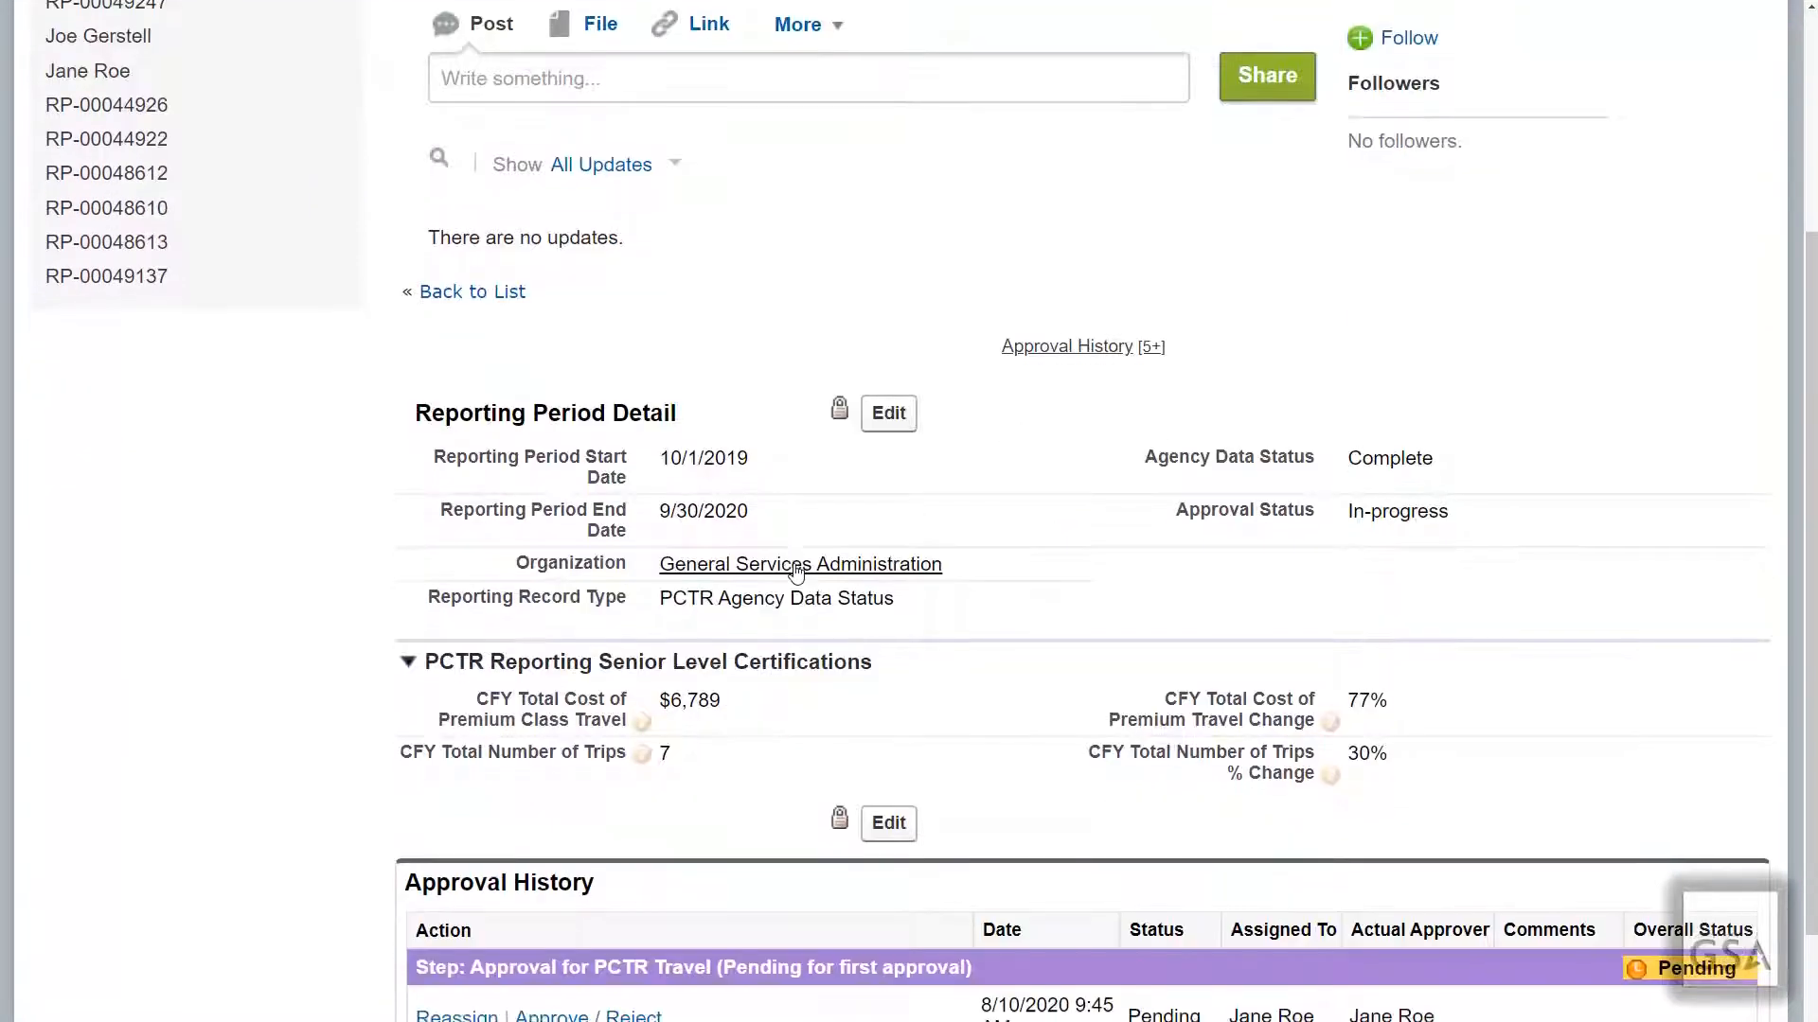
scroll(796, 574, down, 1)
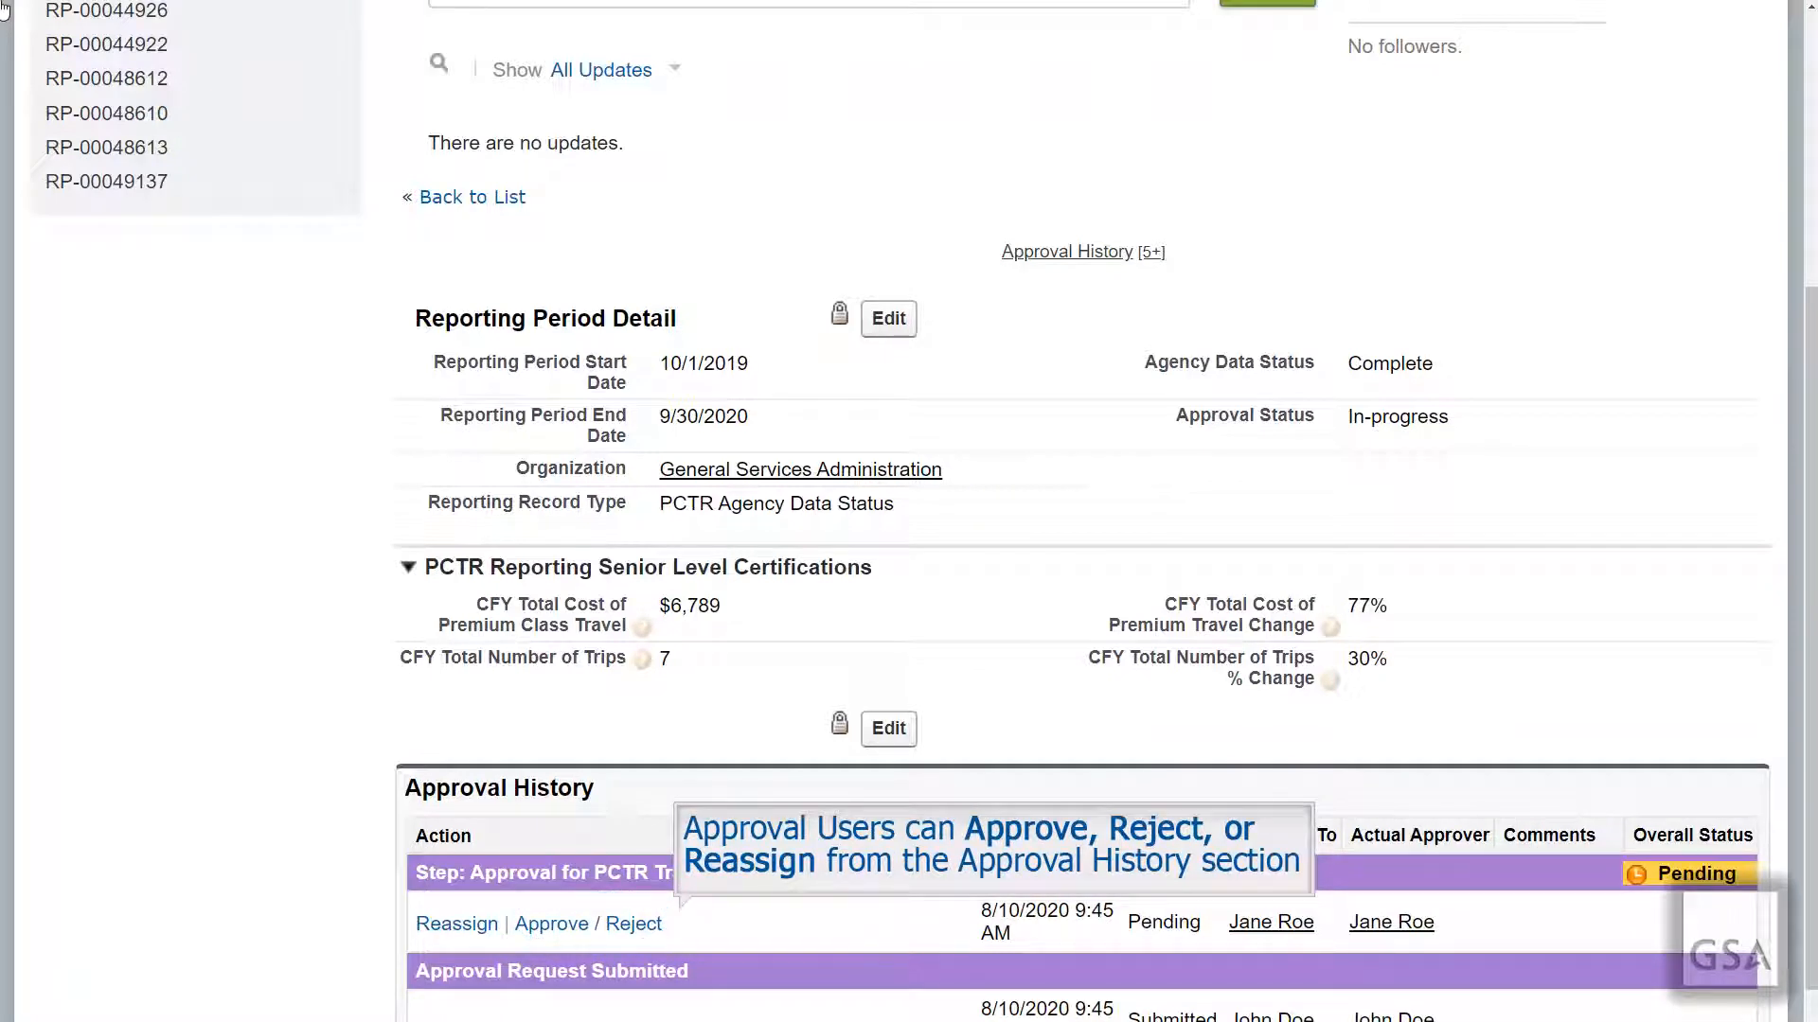
click(609, 932)
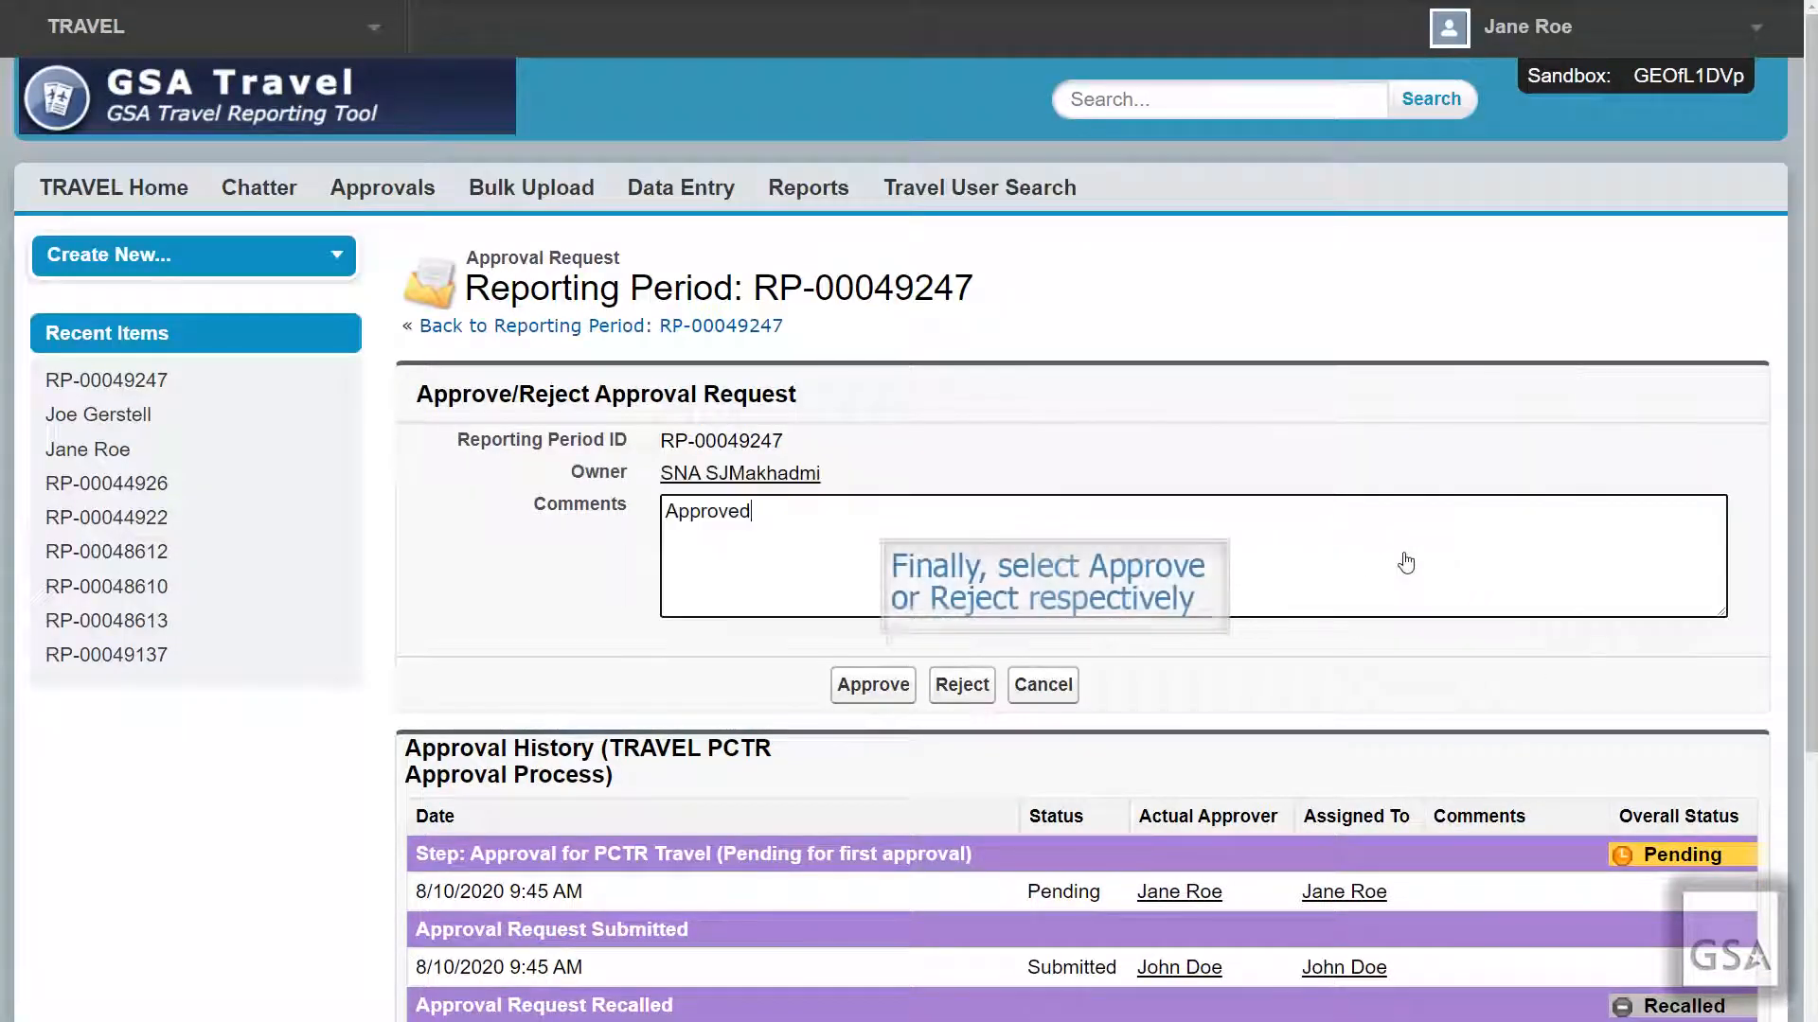
click(873, 685)
scroll(402, 587, down, 4)
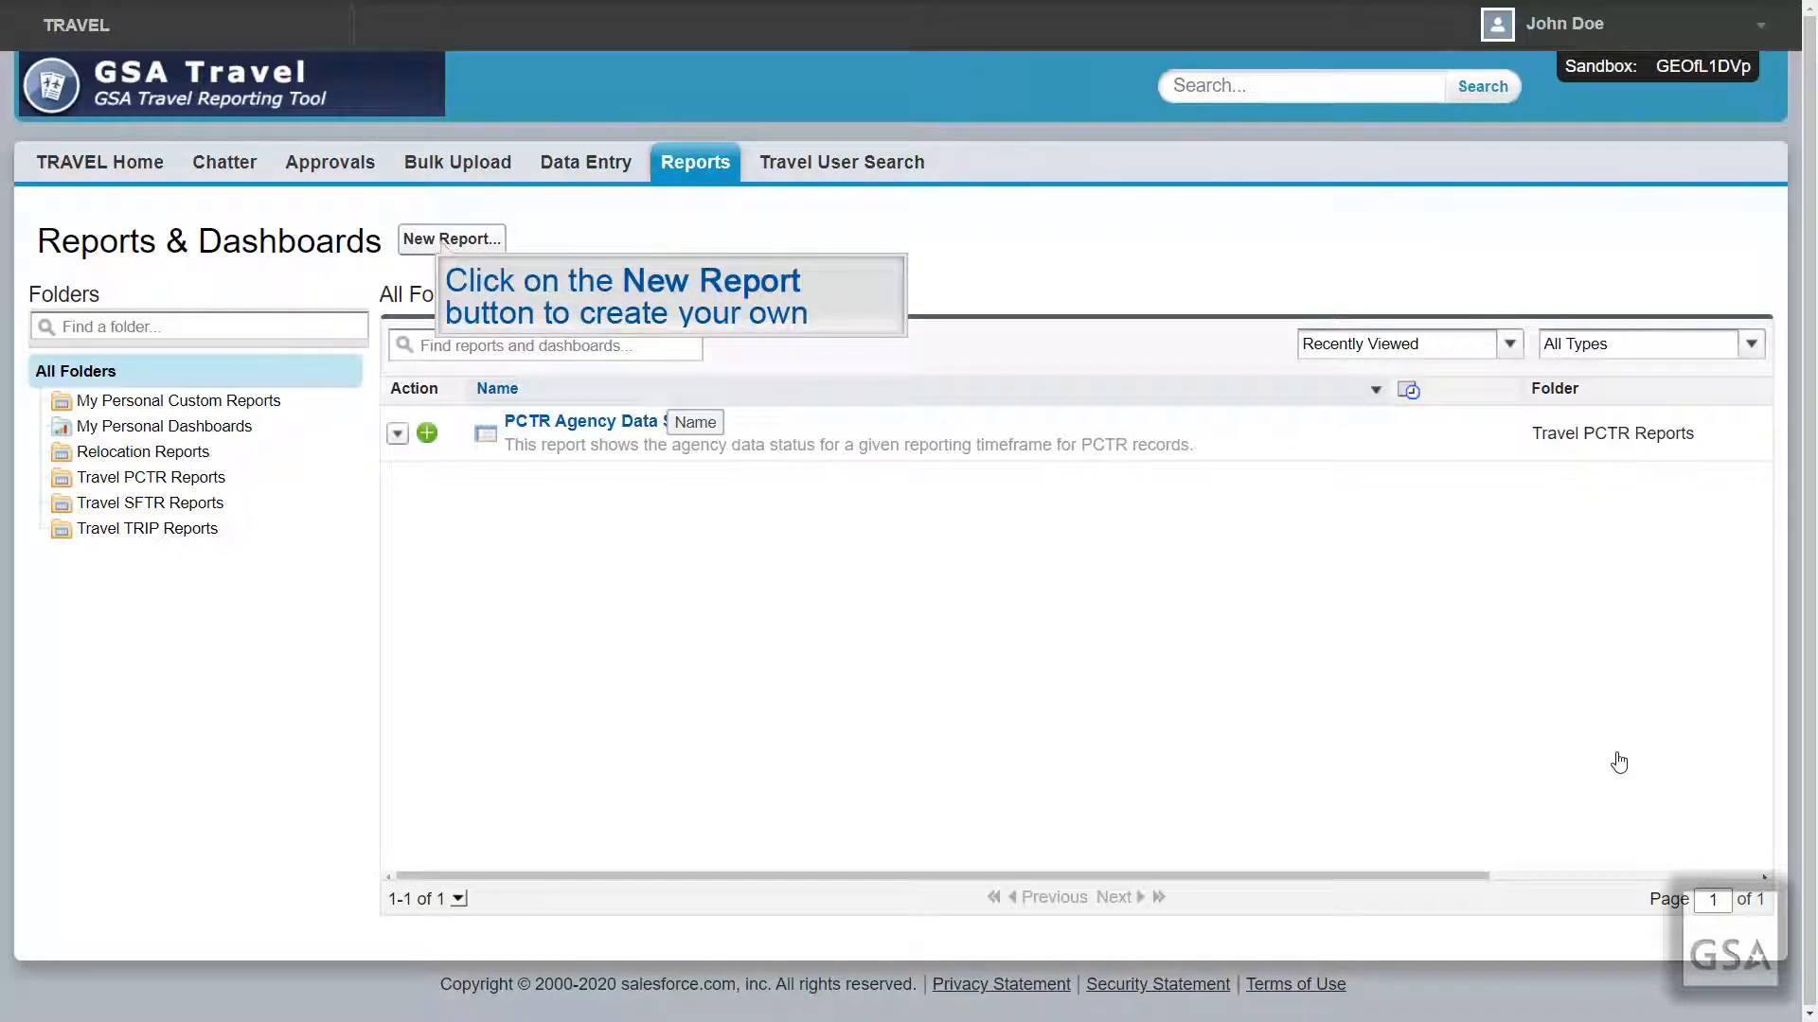
Step: Create a new report of type Reporting Period with Travel Data, found by searching 'Travel'
click(445, 244)
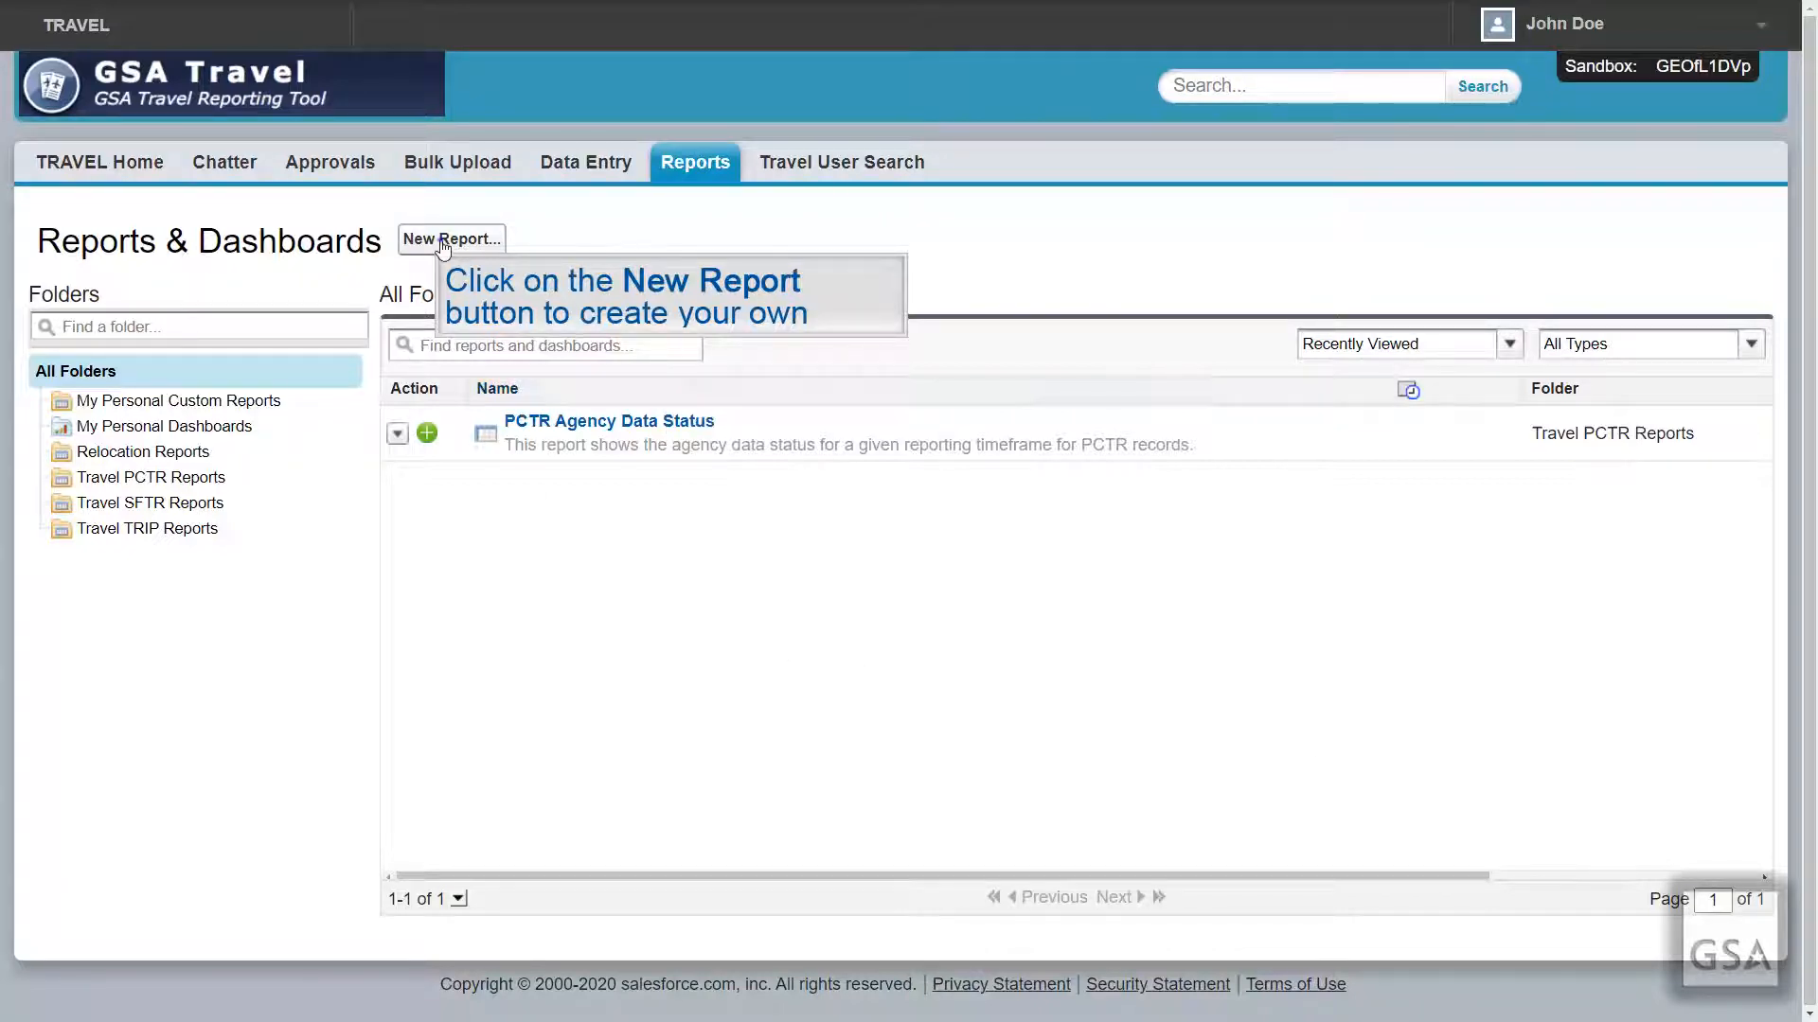
click(480, 394)
text(Travel)
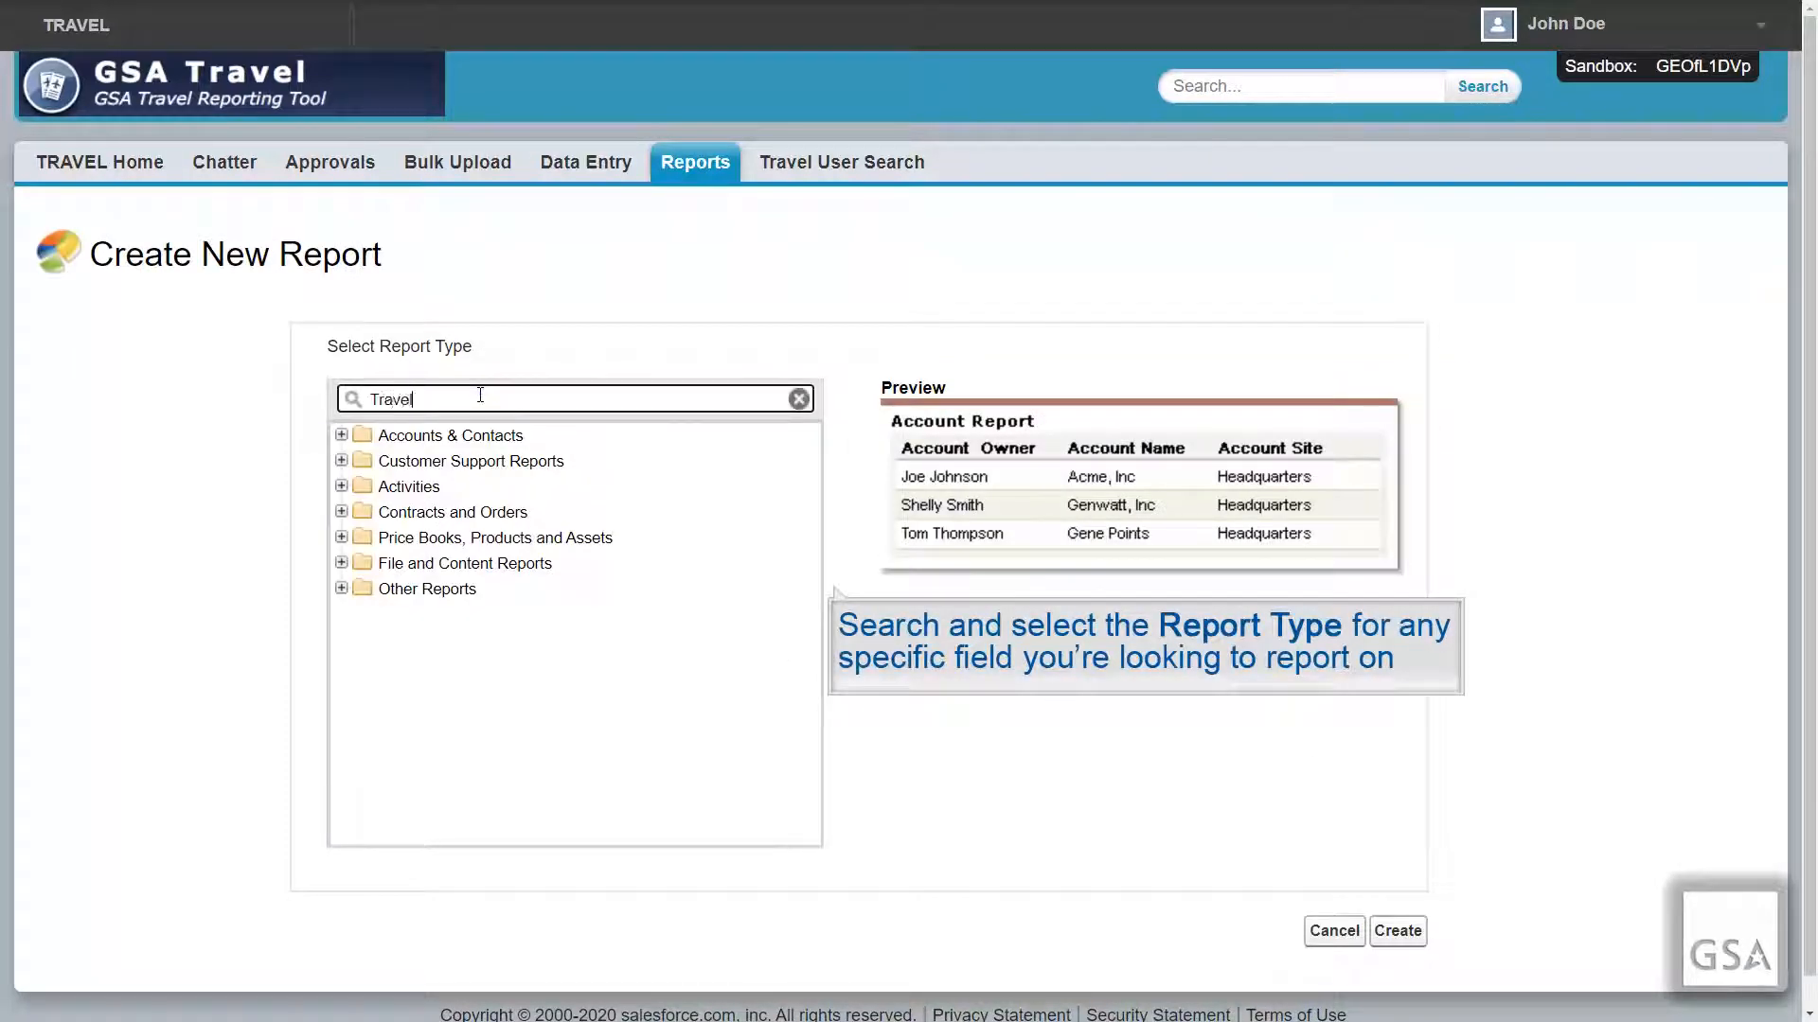
click(562, 568)
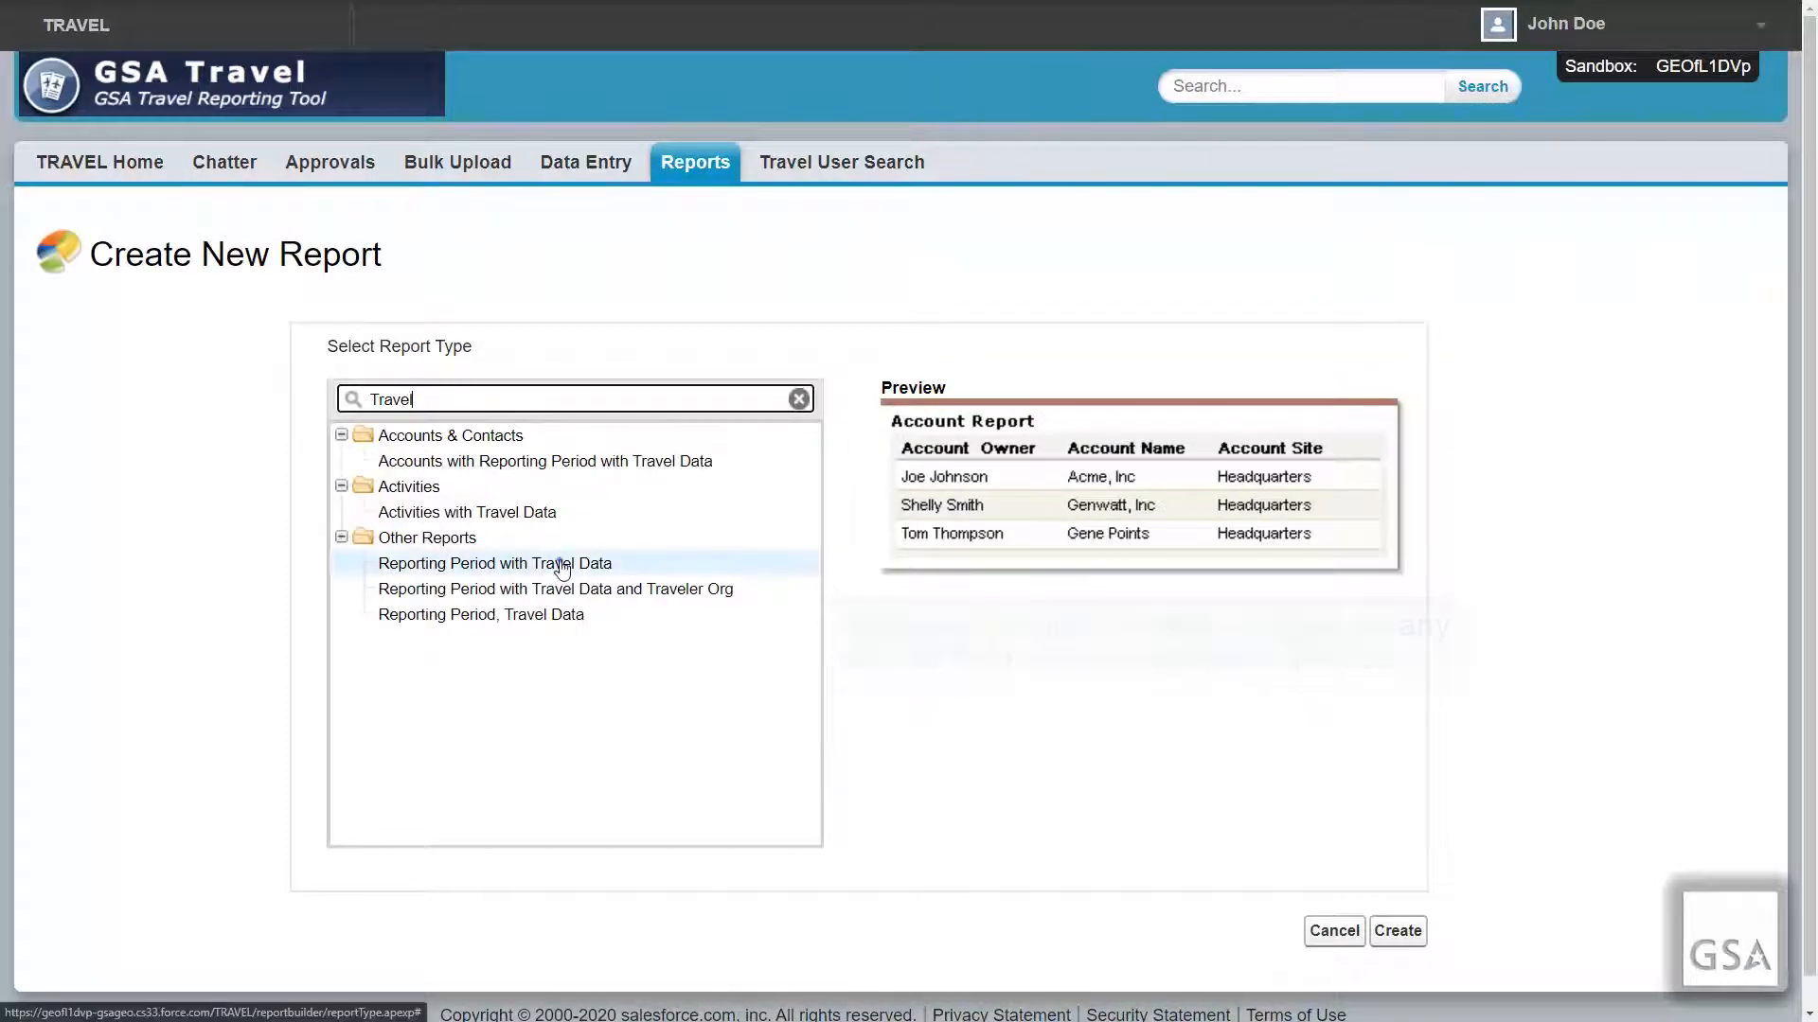
click(1398, 932)
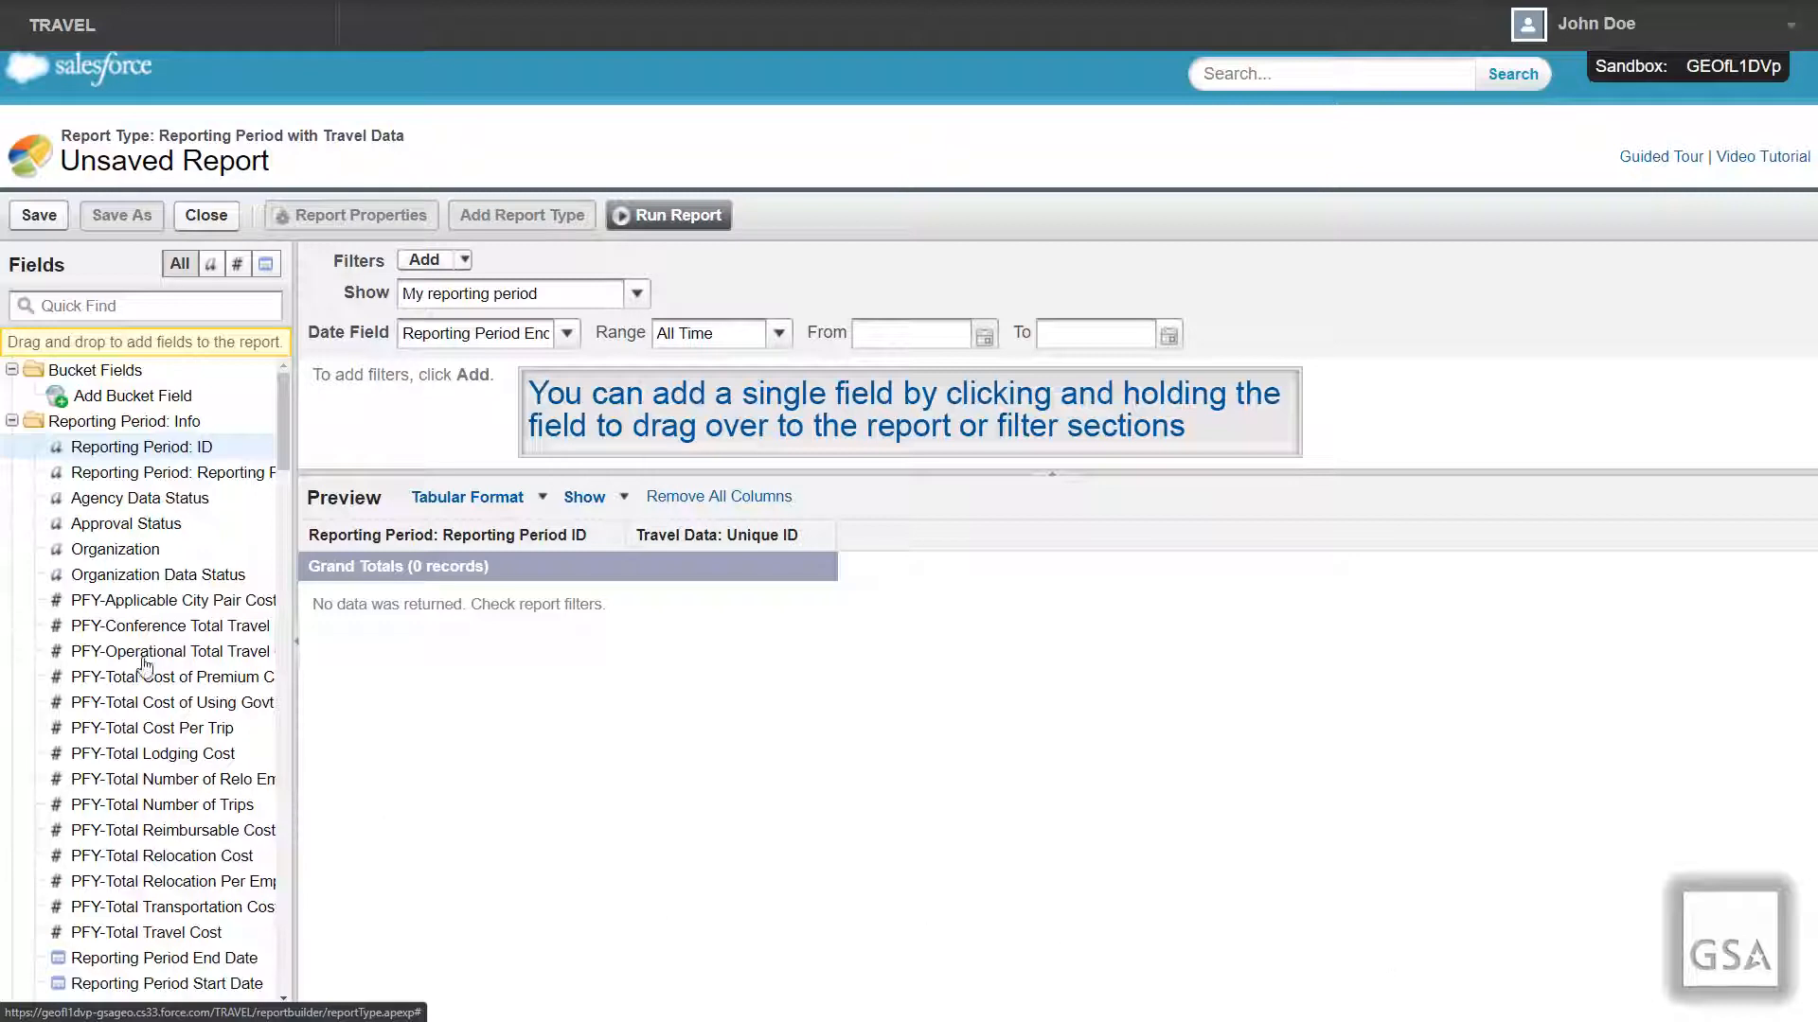
Step: Add Agency Data Status and every Travel Data: Info field to the report preview, then run it
drag(90, 499, 854, 528)
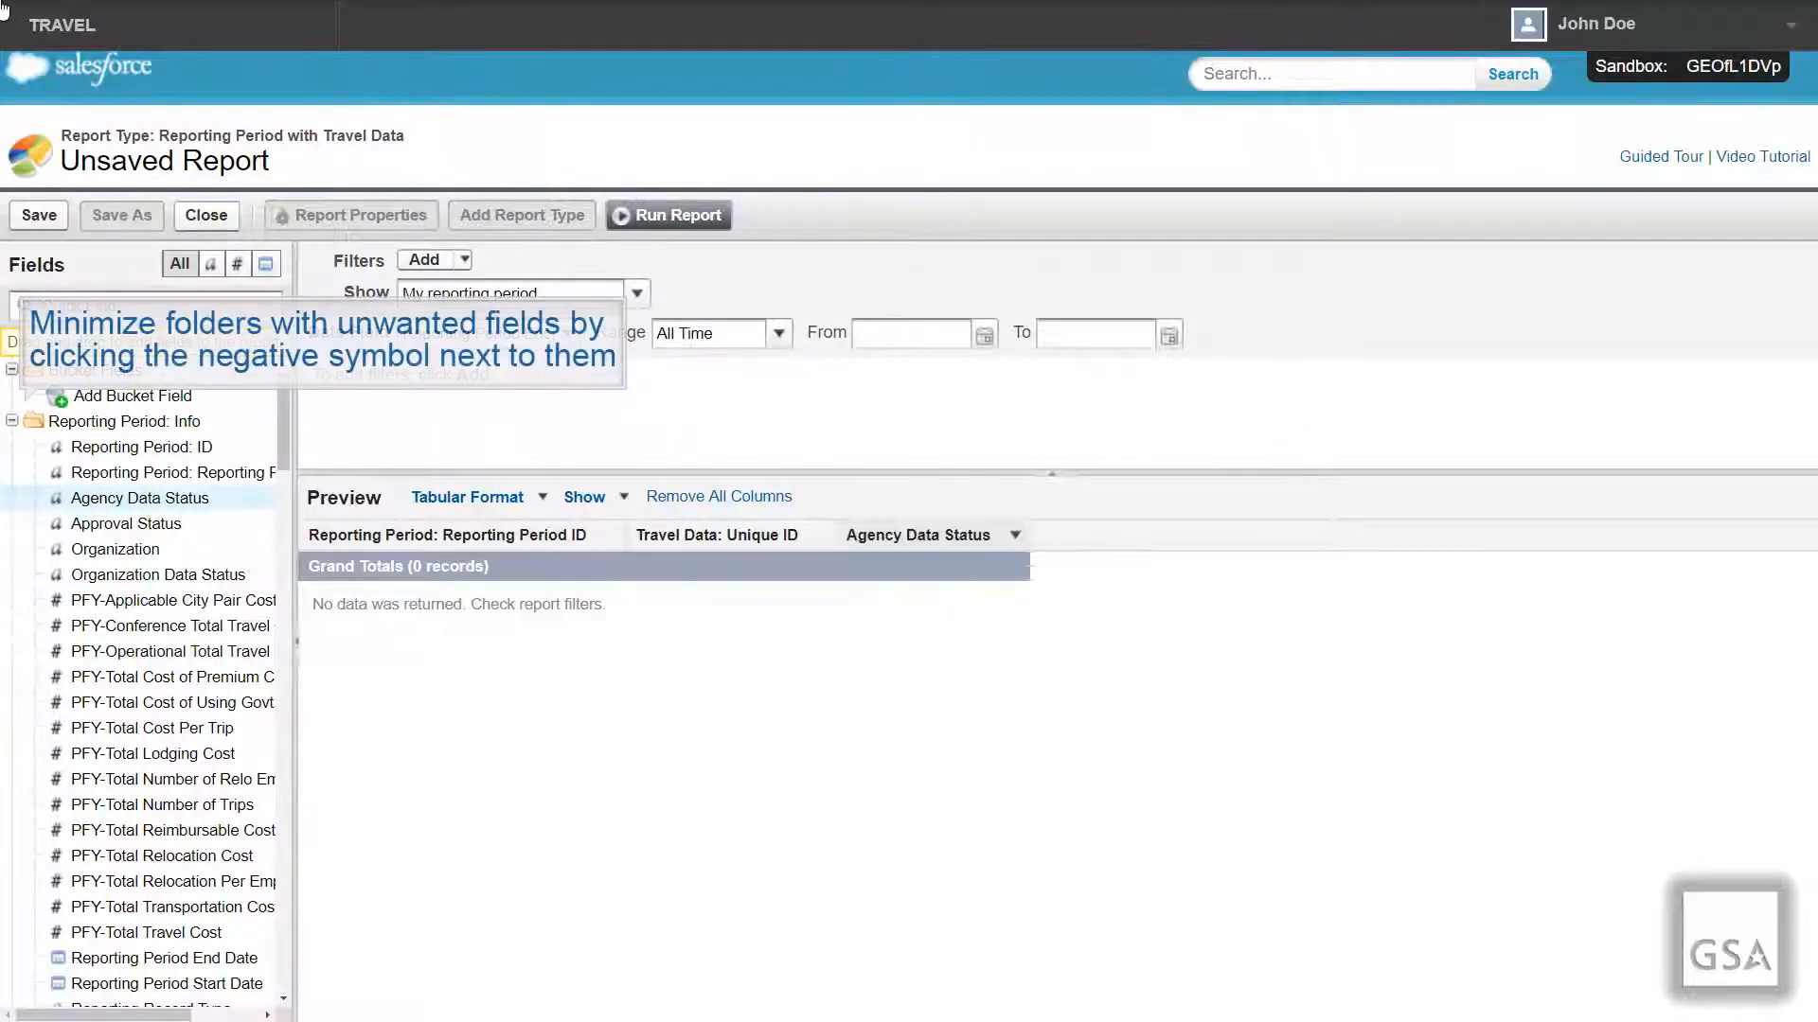
click(12, 423)
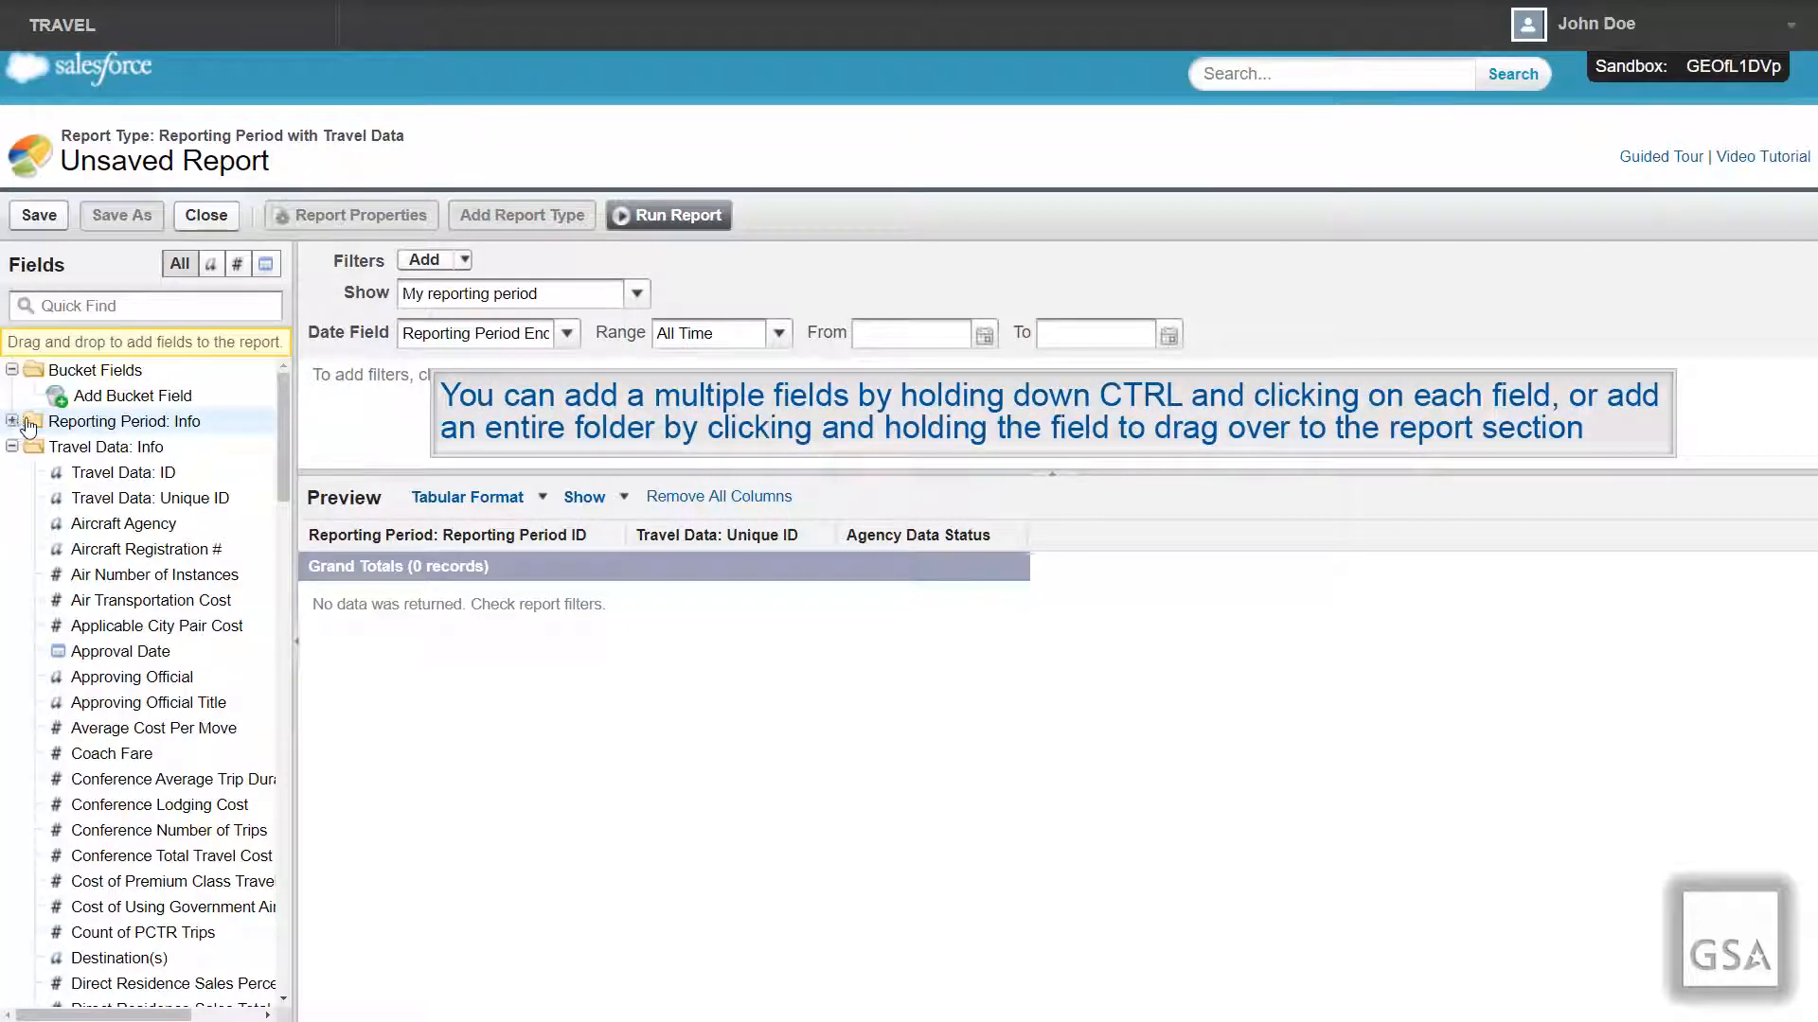
drag(84, 456, 1049, 547)
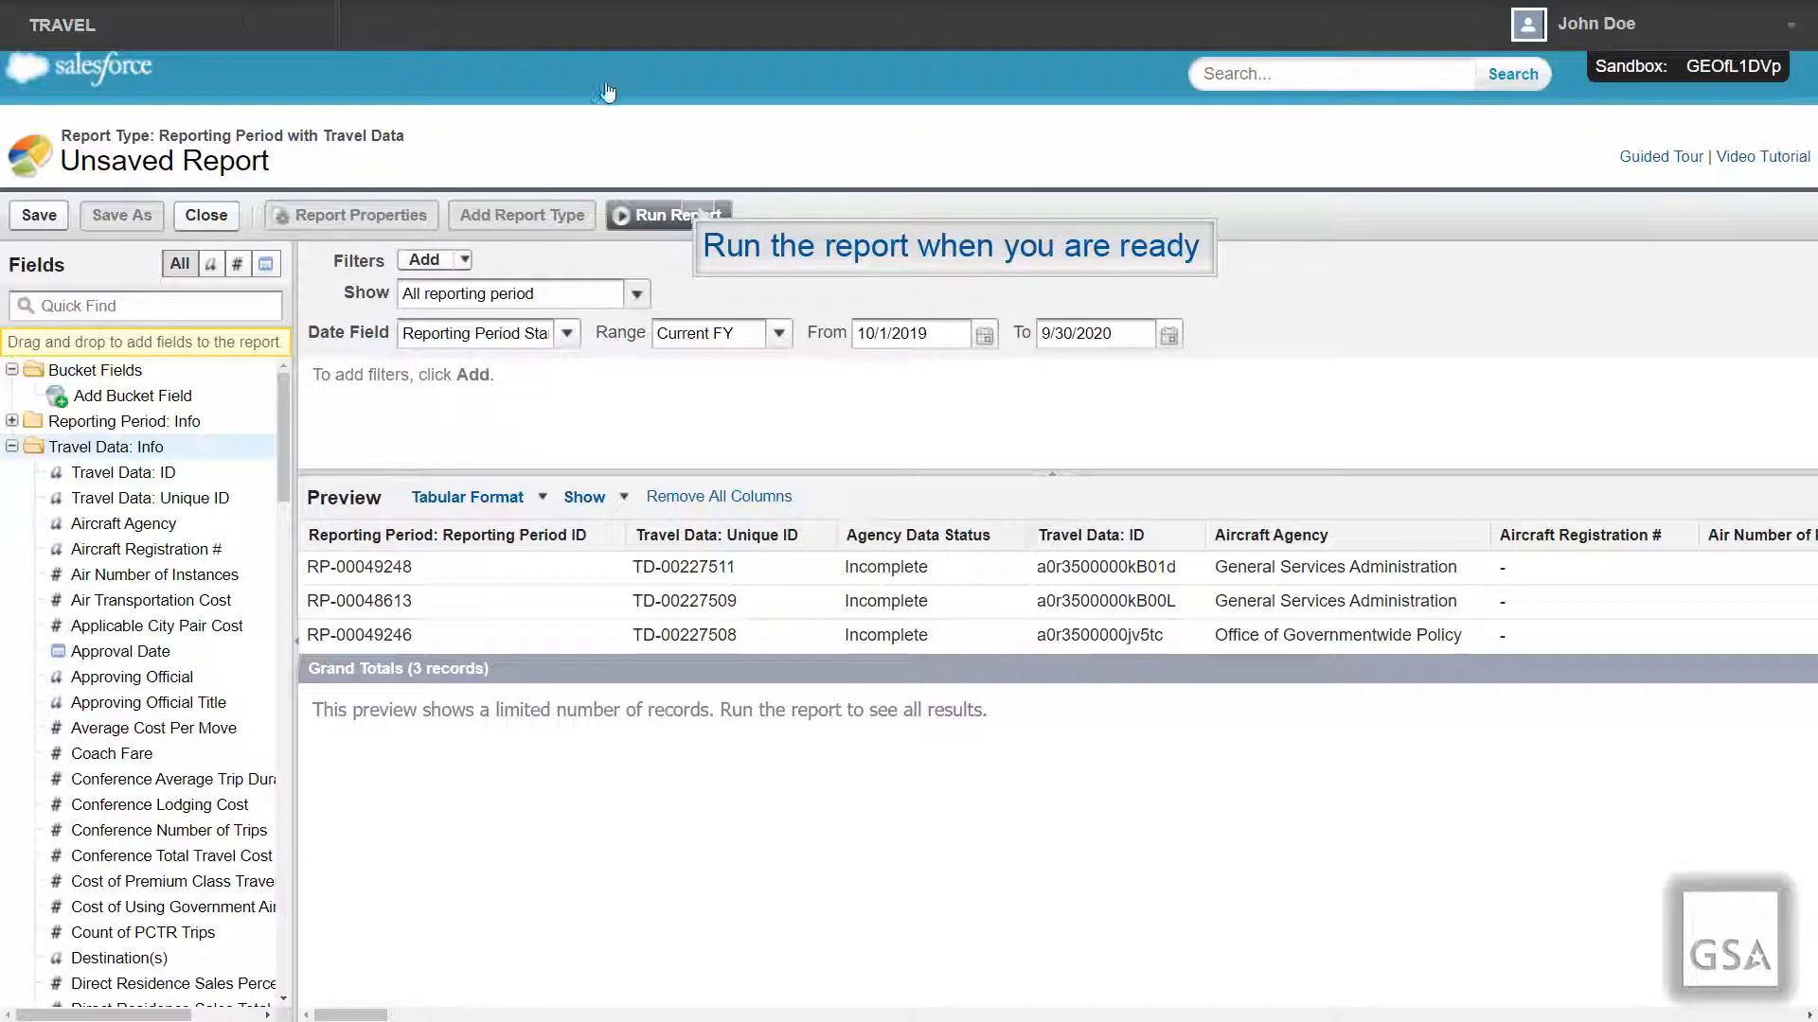
click(699, 214)
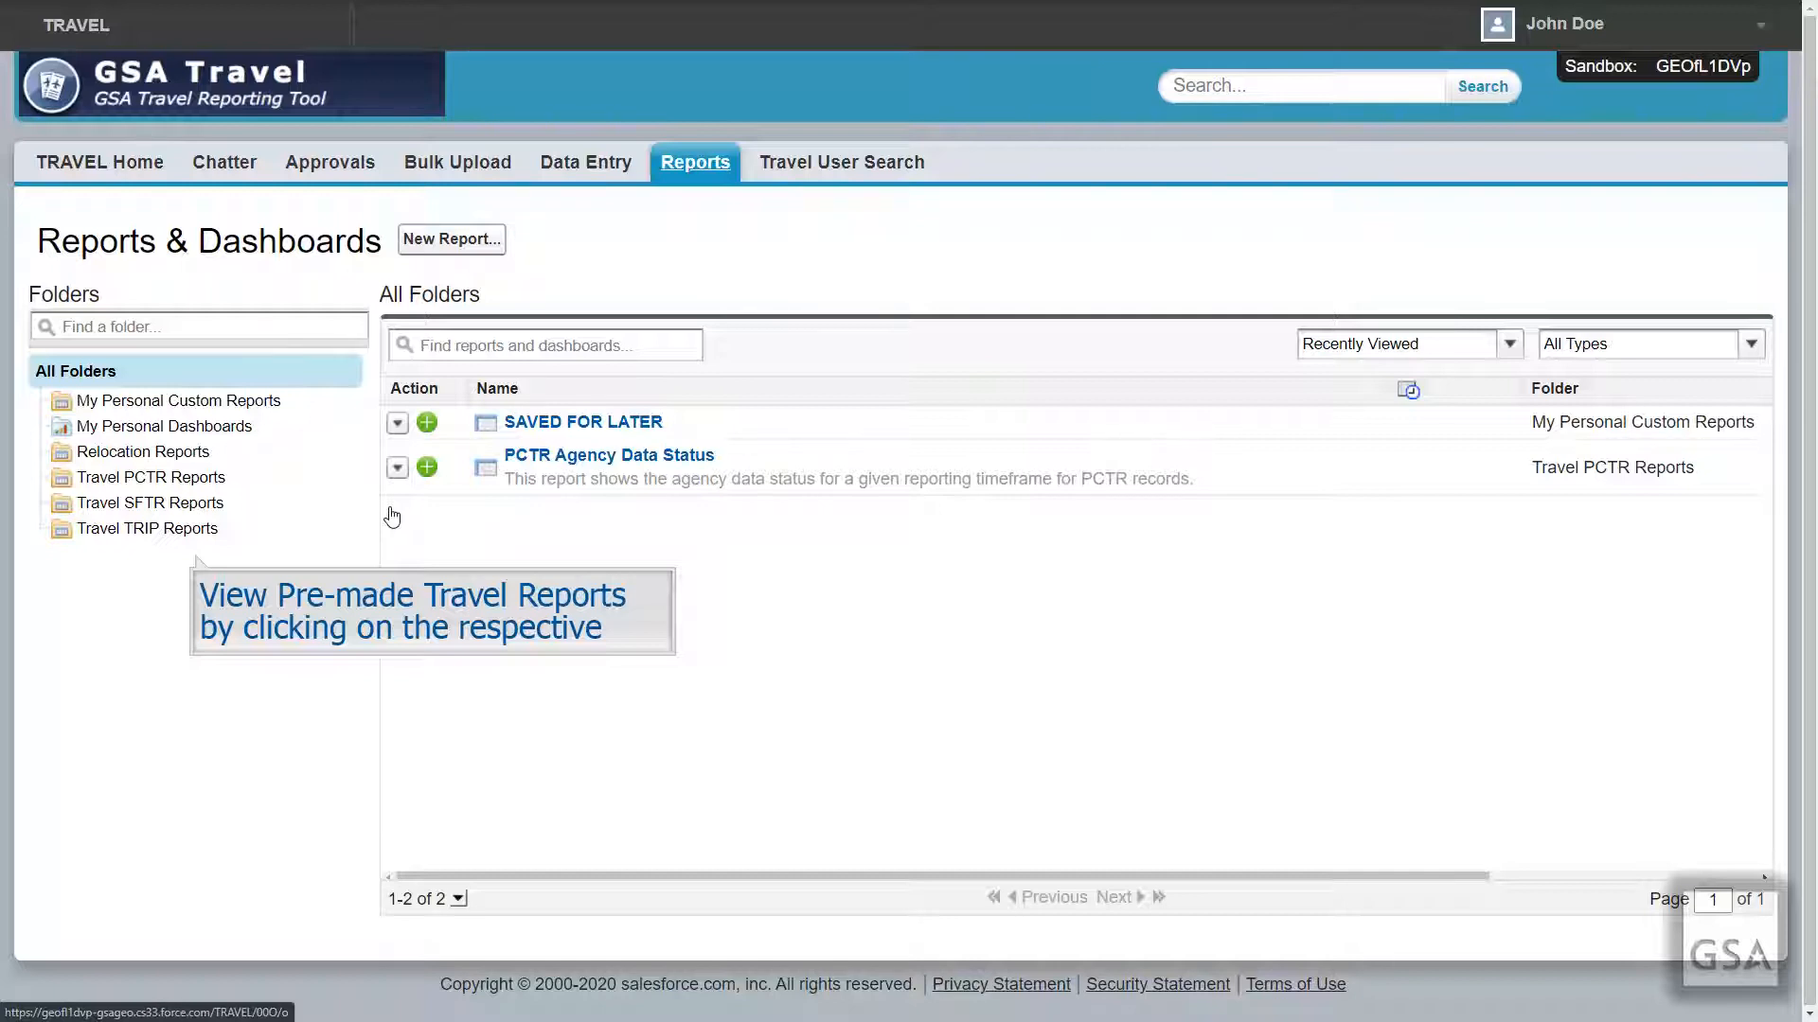
Step: Browse the Relocation, Travel PCTR, Travel SFTR and Travel TRIP Reports folders in turn
click(160, 456)
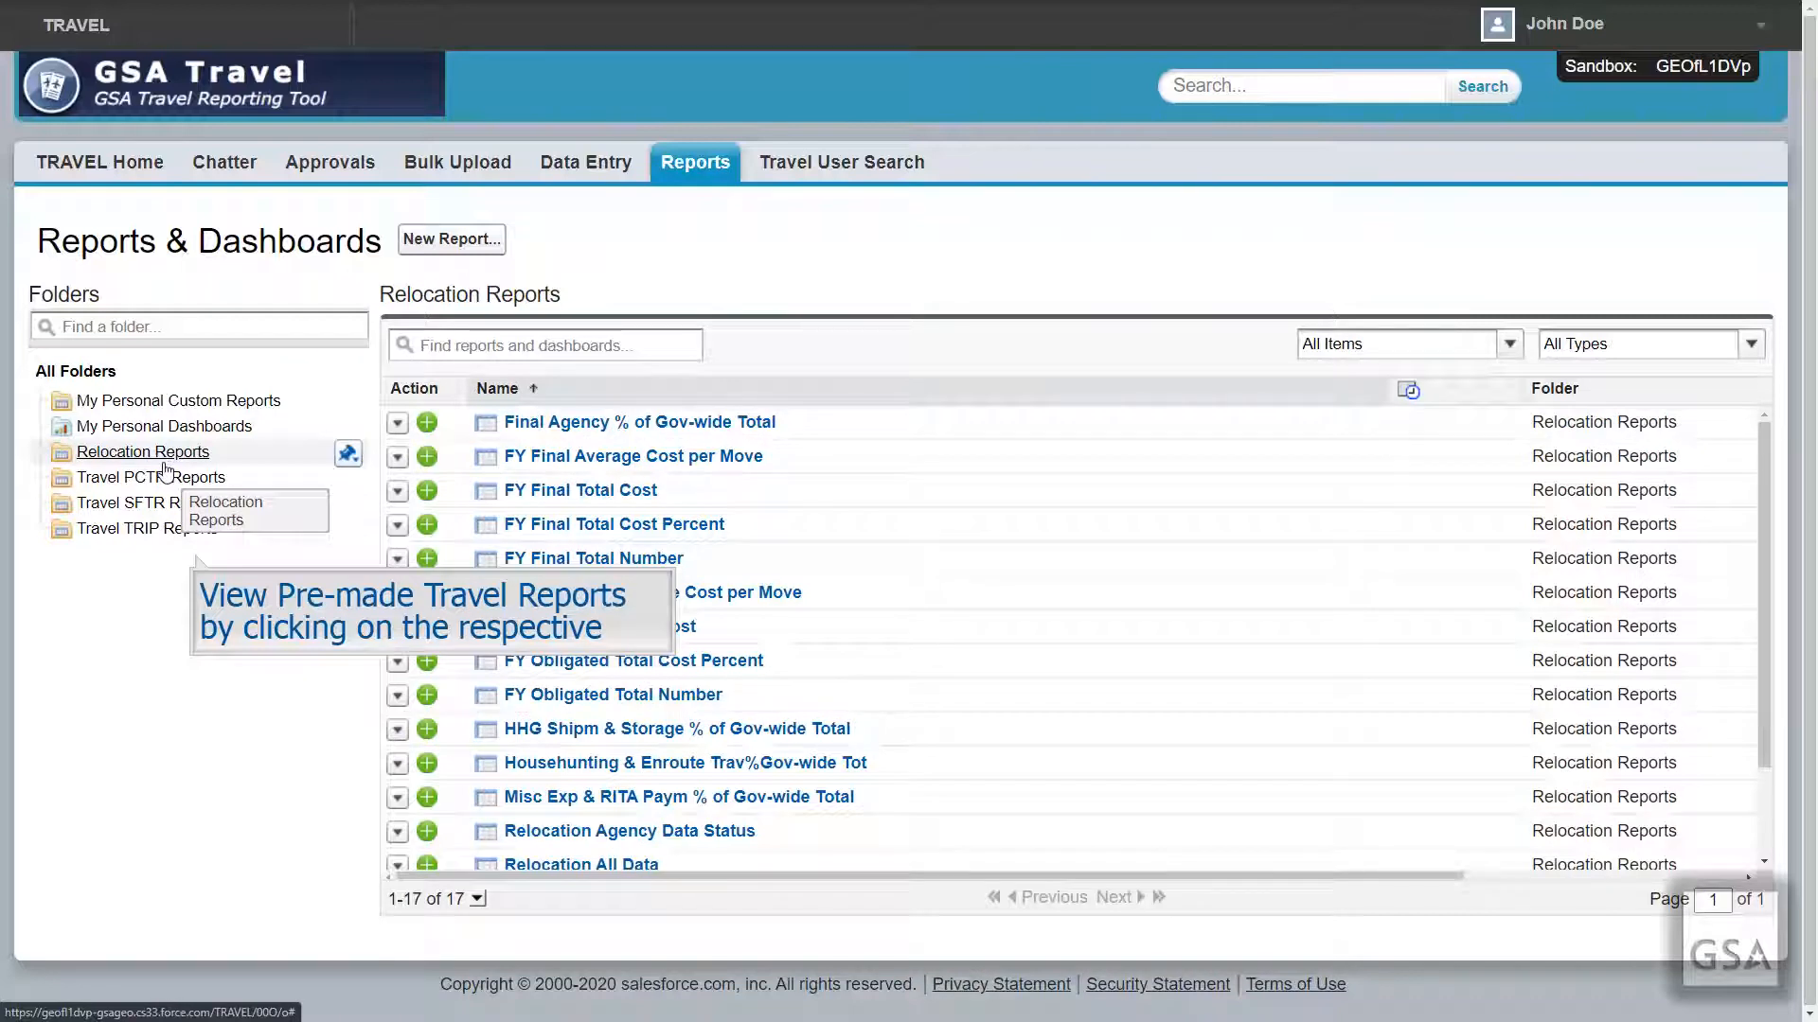
click(167, 486)
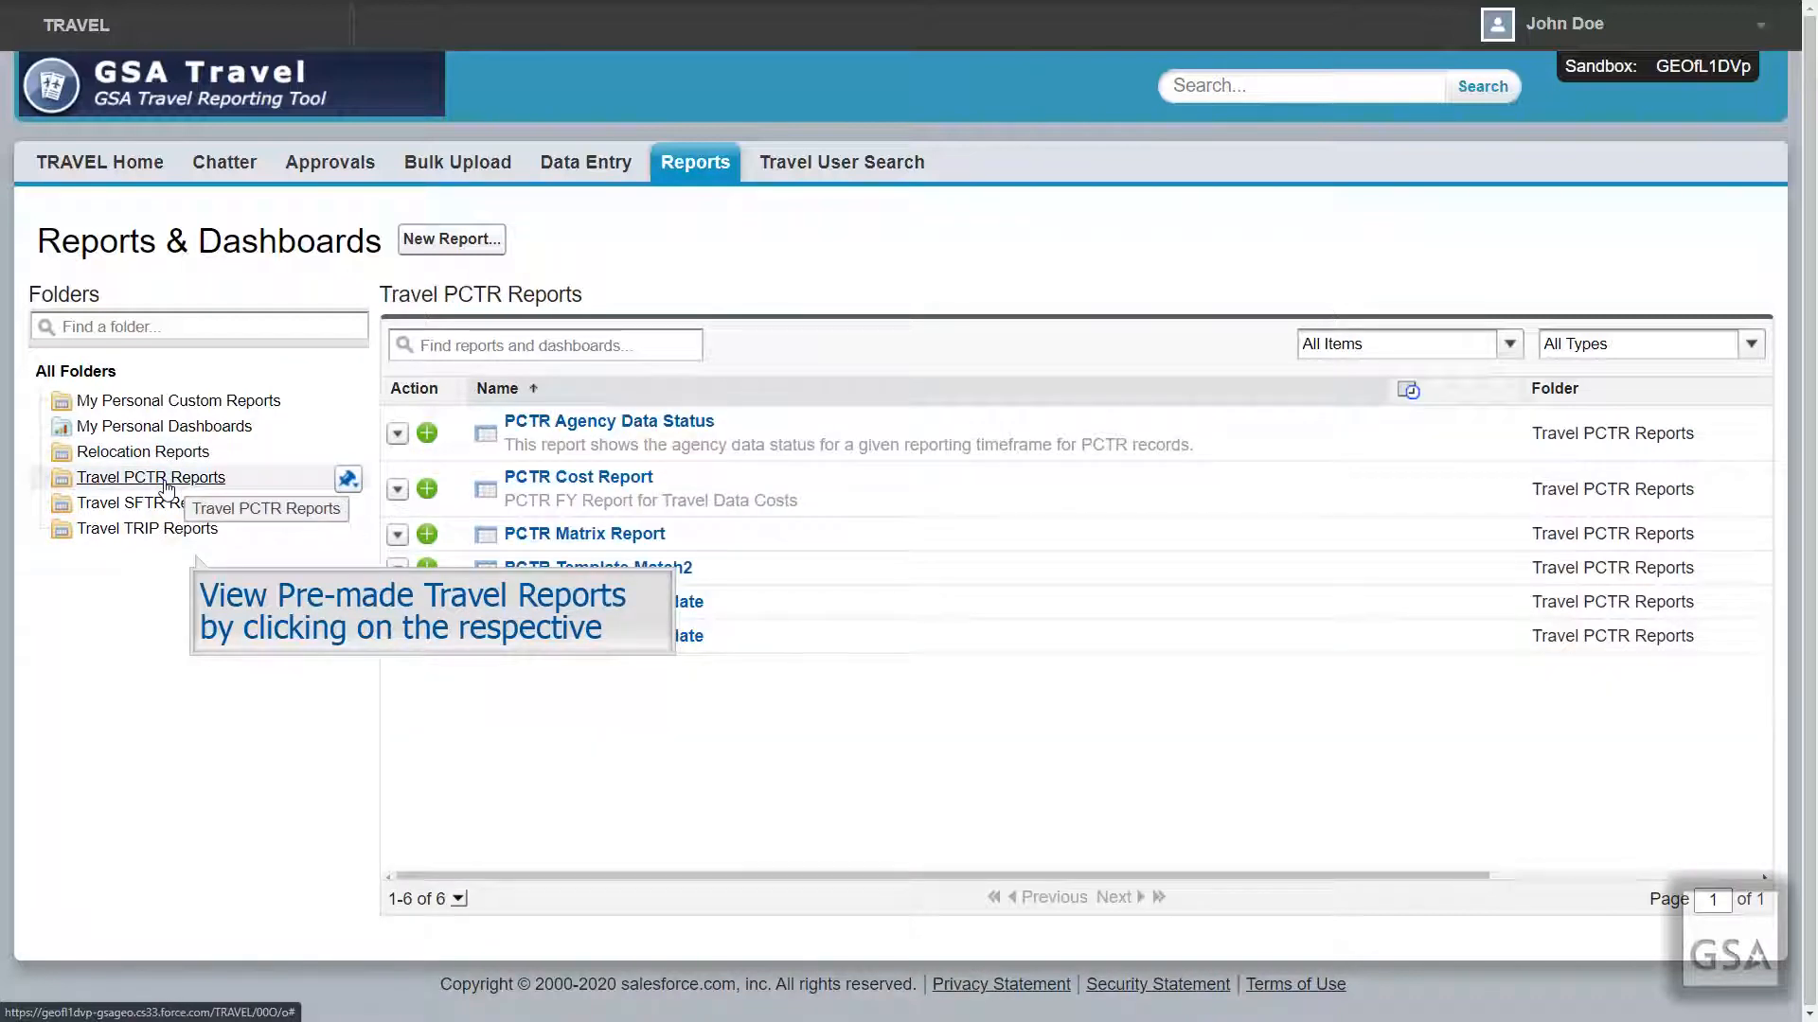
click(167, 509)
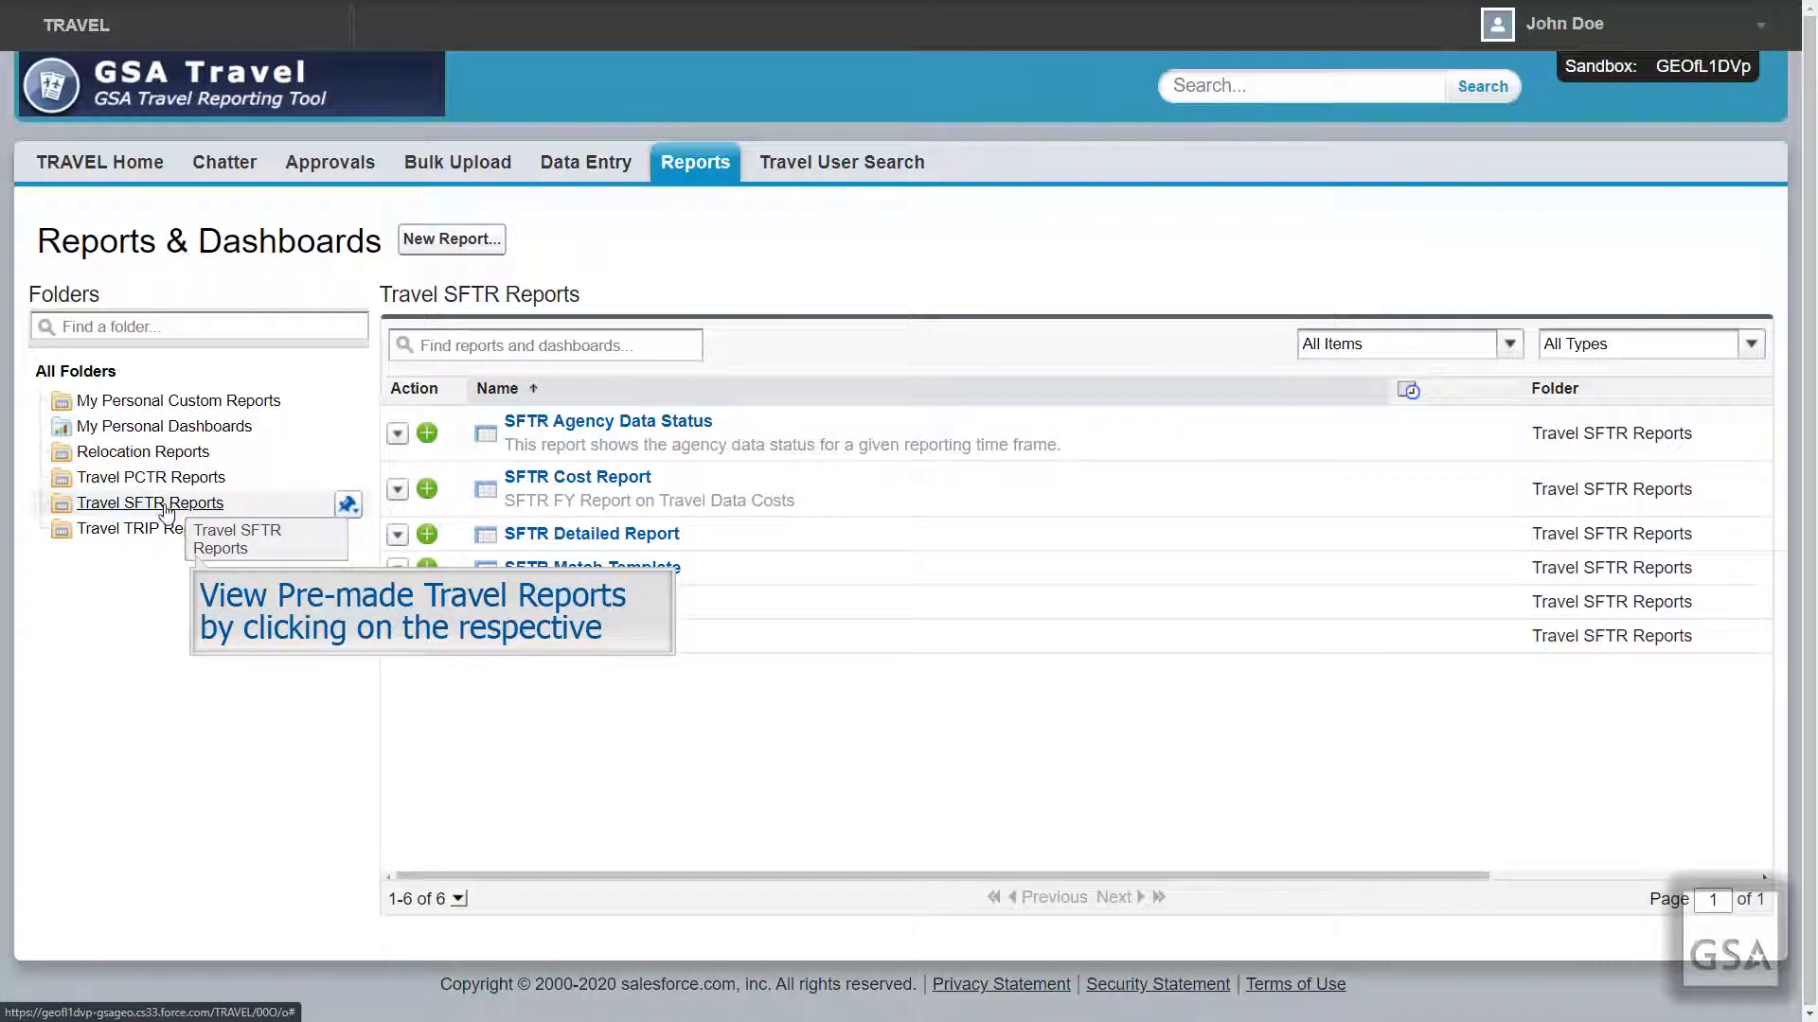
click(168, 530)
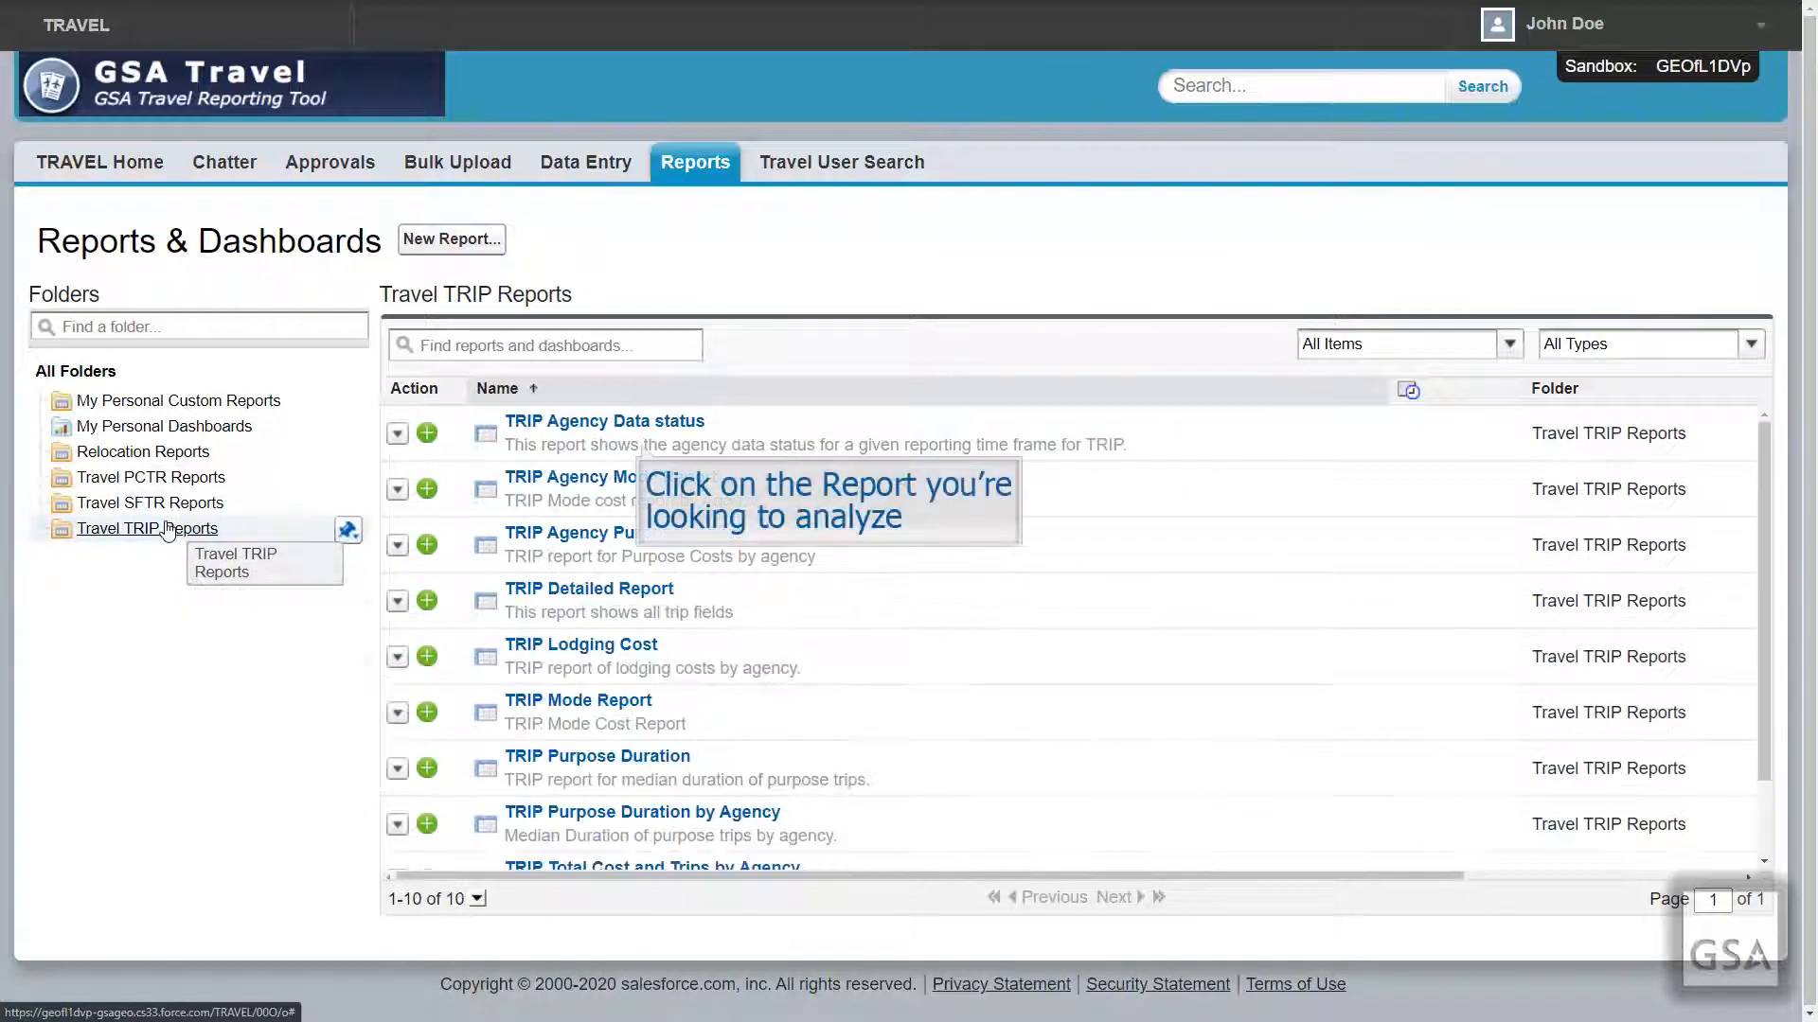